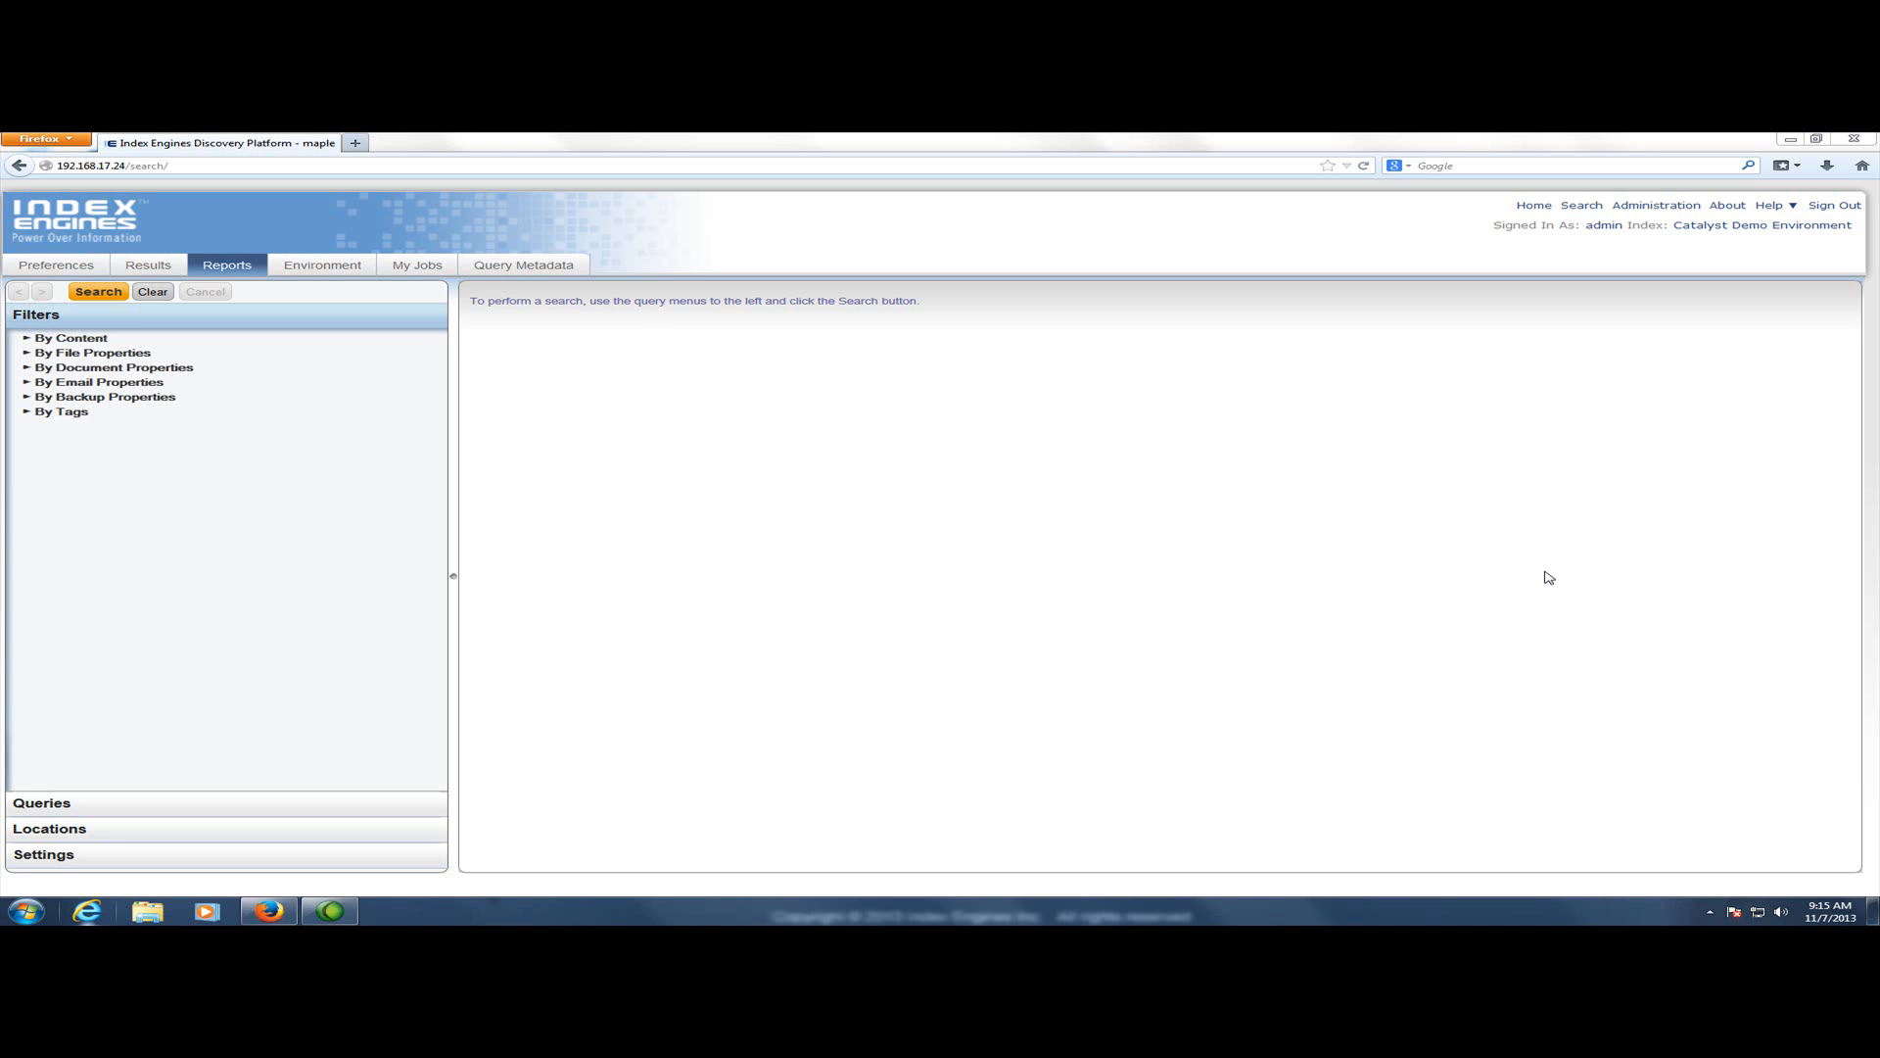
Load the saved query "Find my PII - Credit Cards - Wide" and run the search
left_click(84, 805)
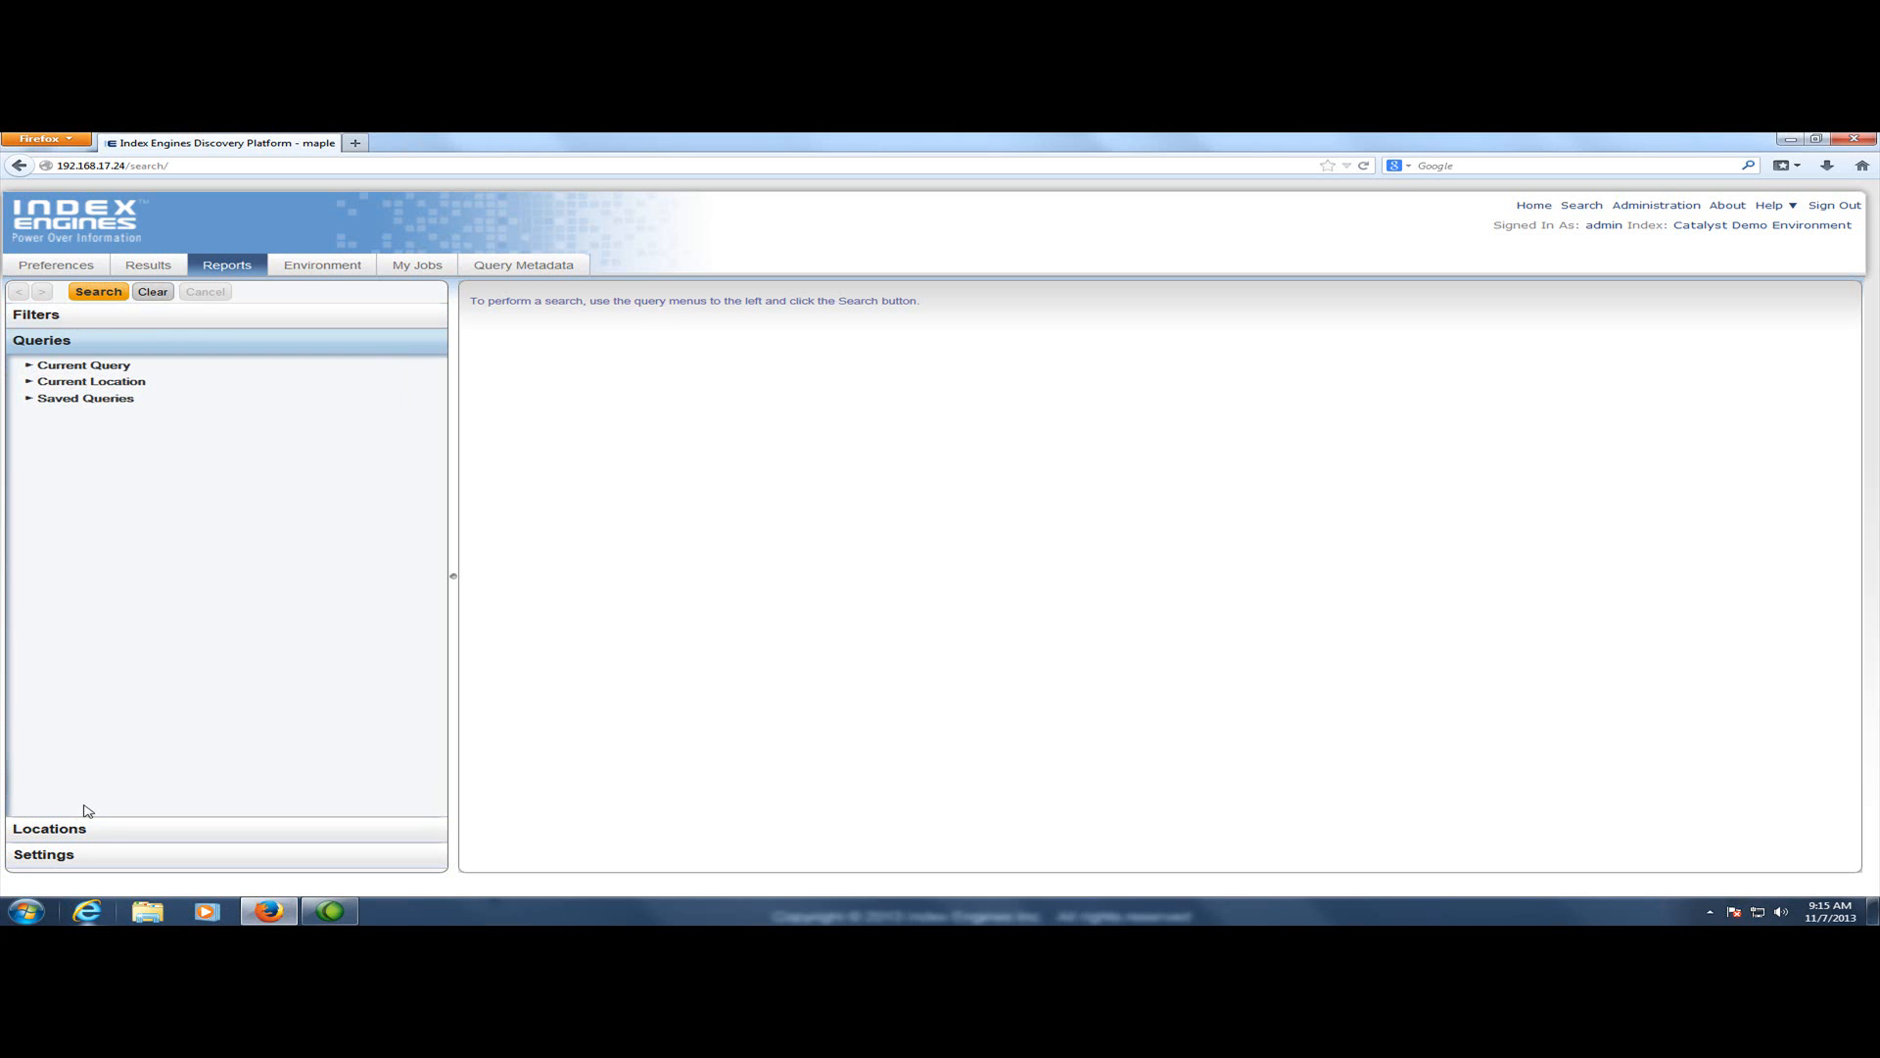
left_click(125, 405)
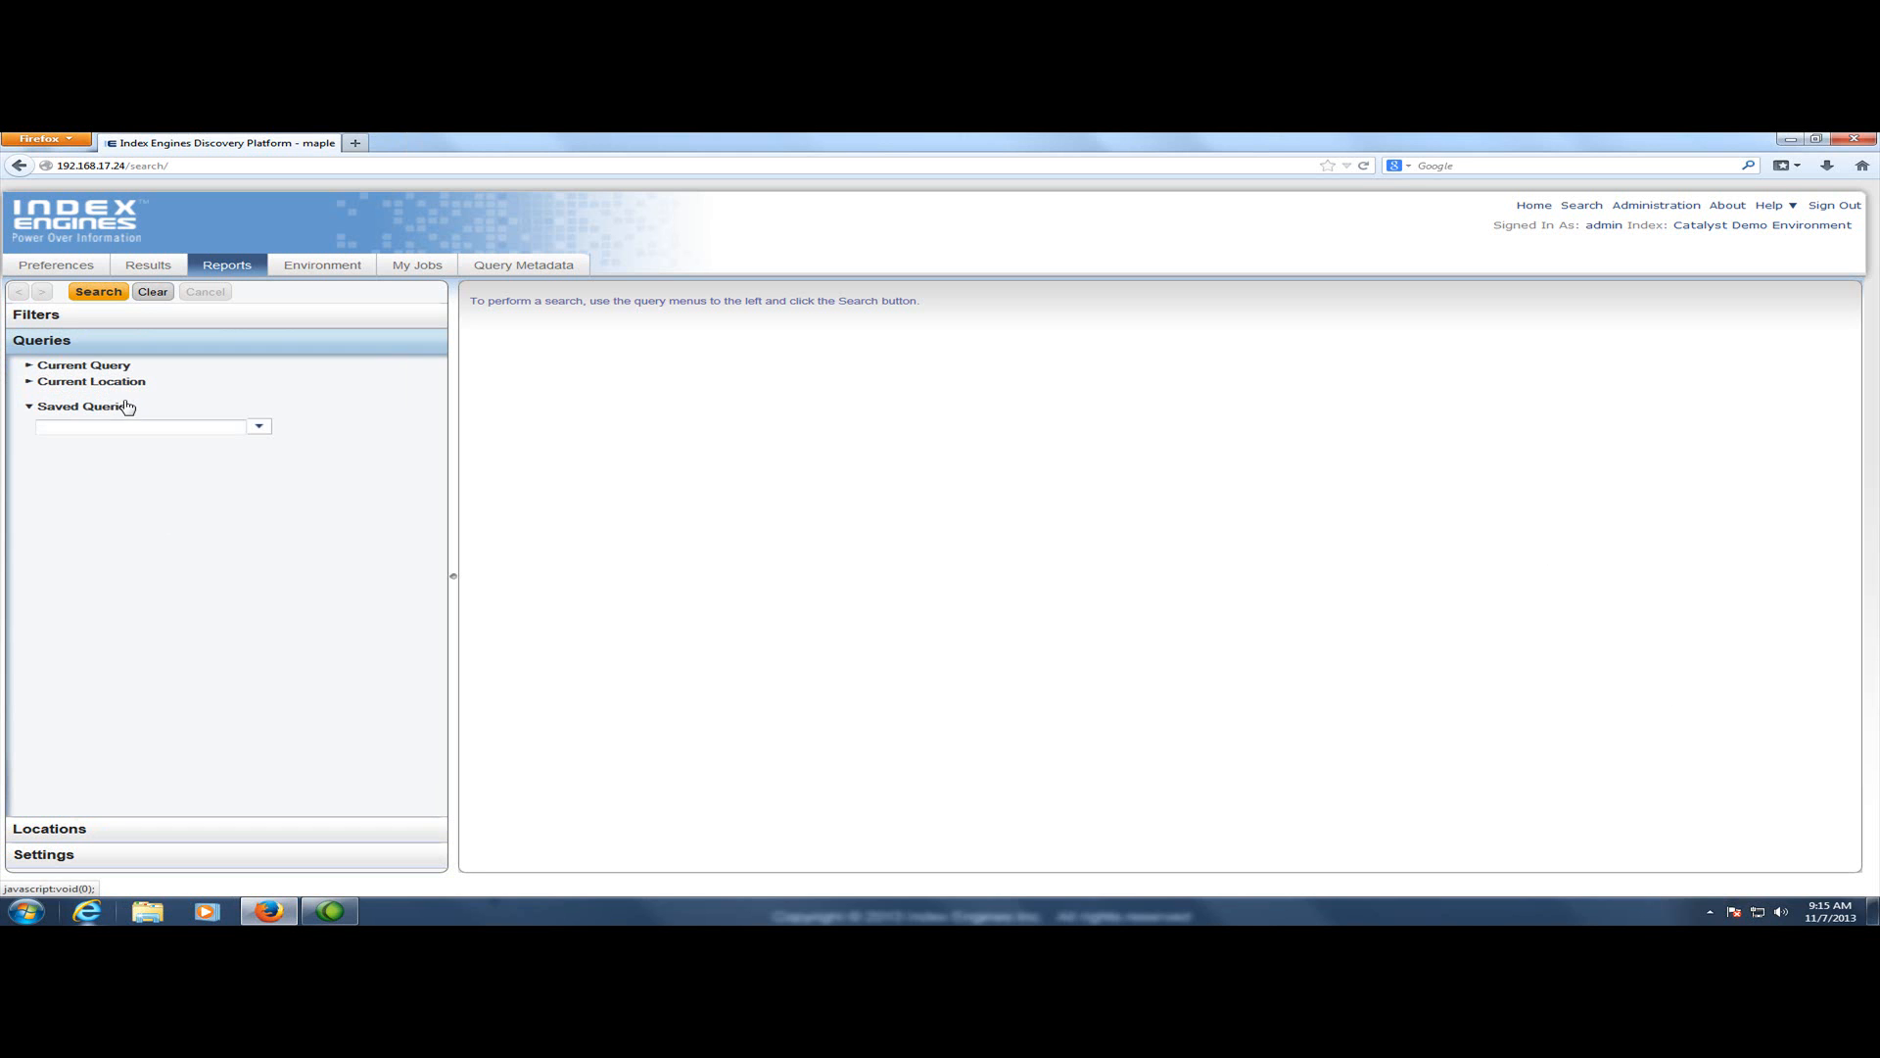
left_click(259, 427)
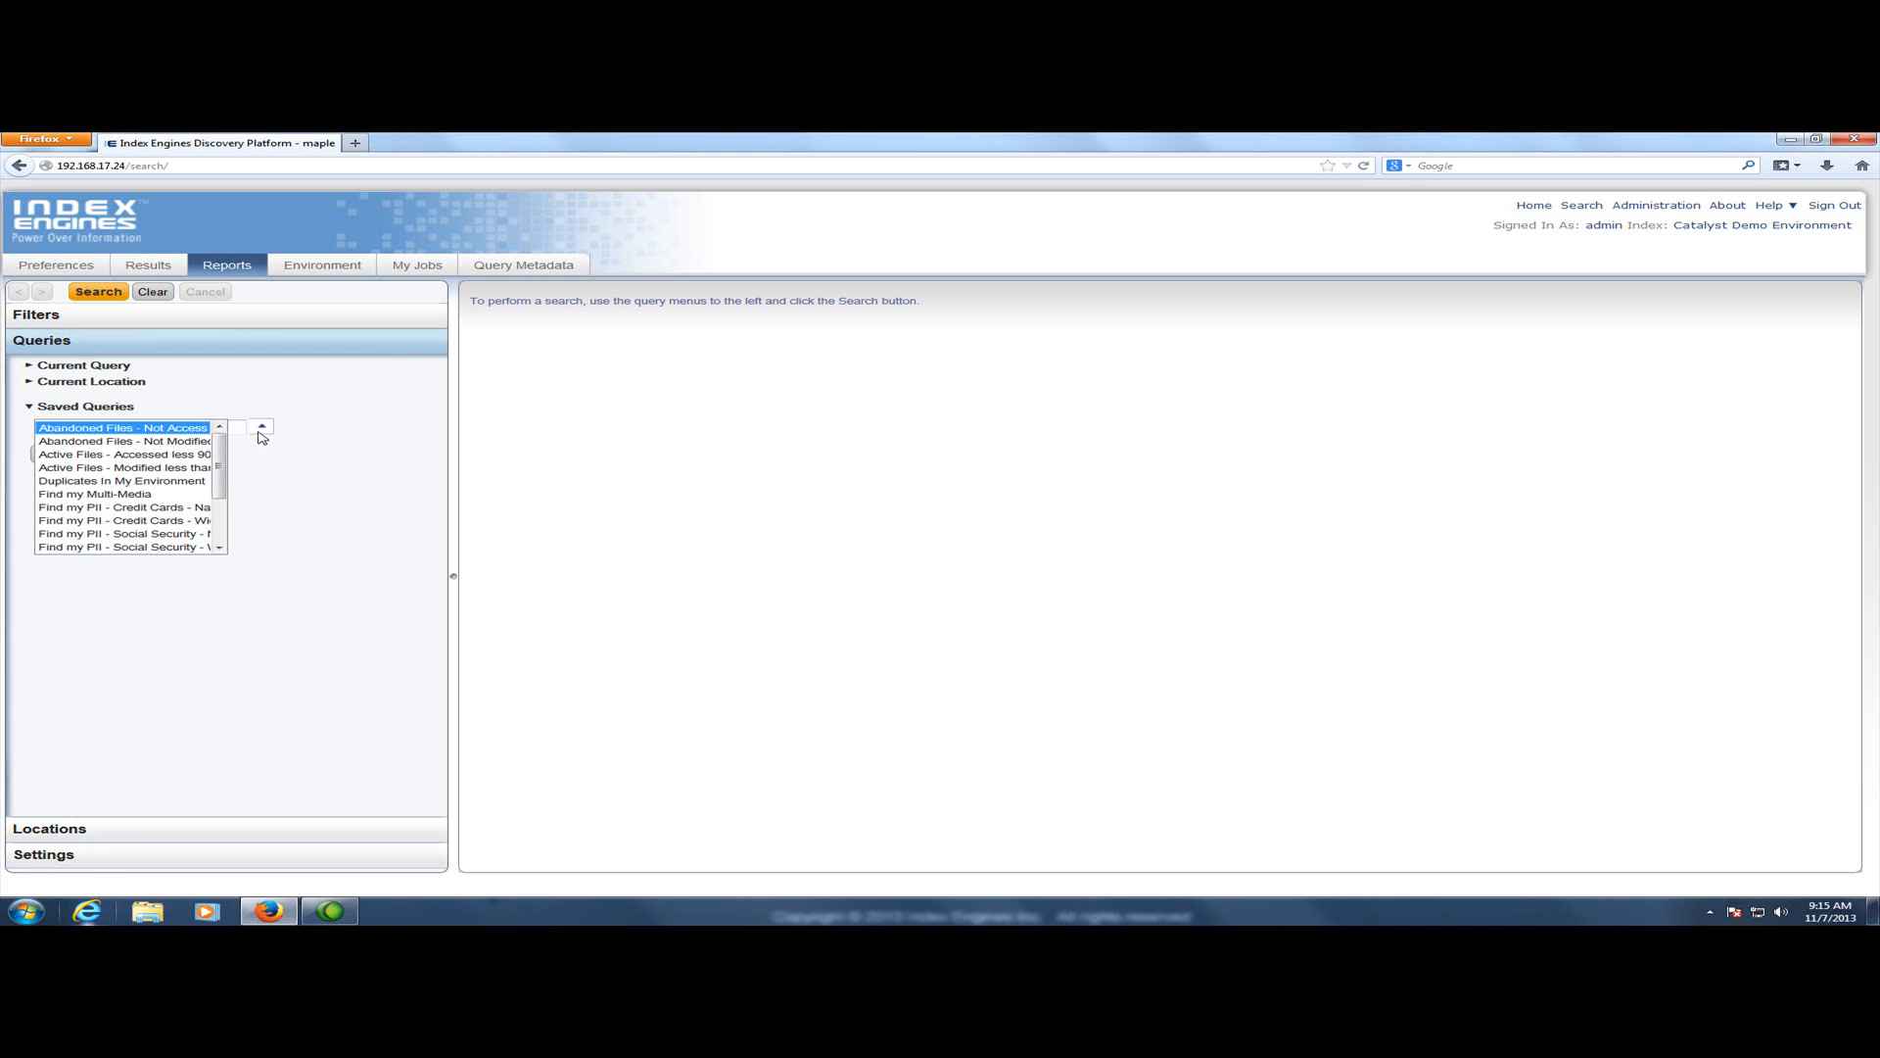
left_click(156, 523)
left_click(98, 455)
left_click(118, 368)
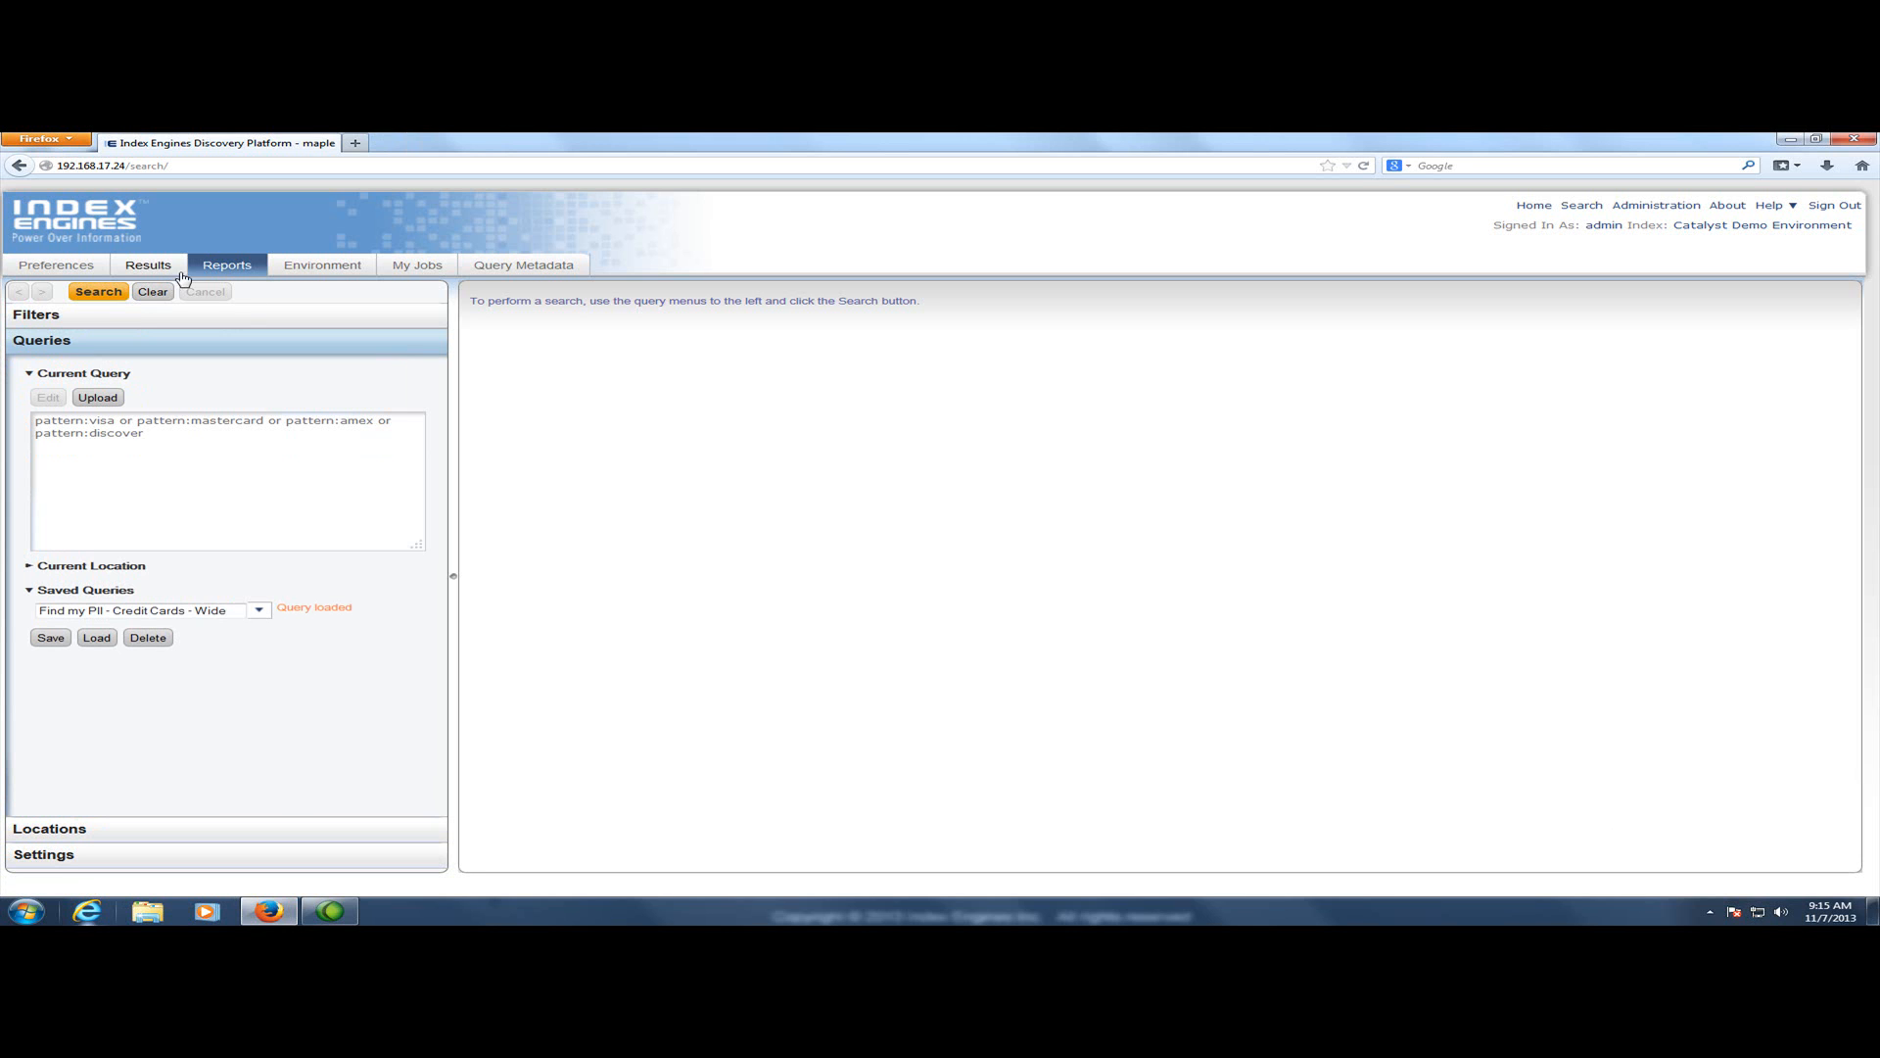
left_click(111, 296)
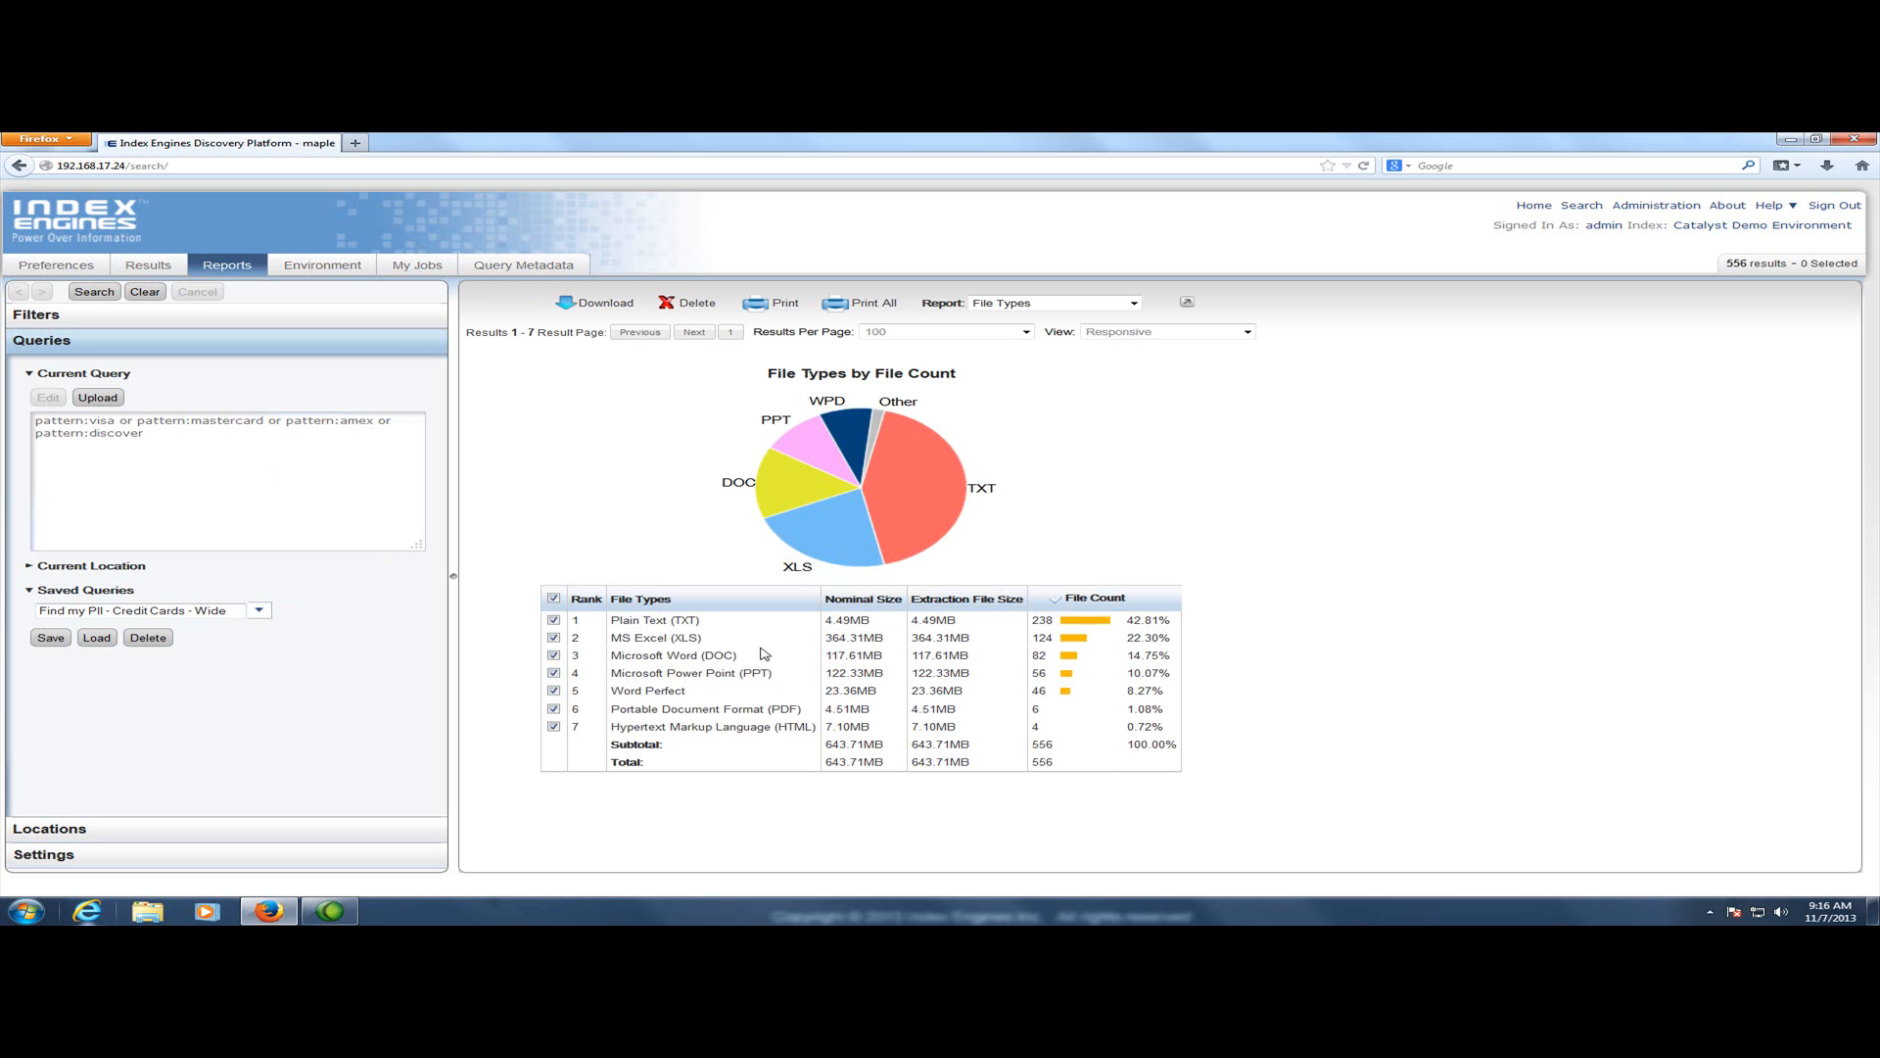
Switch the report to Owners
left_click_drag(706, 621, 593, 628)
left_click_drag(706, 639, 650, 639)
left_click(1028, 303)
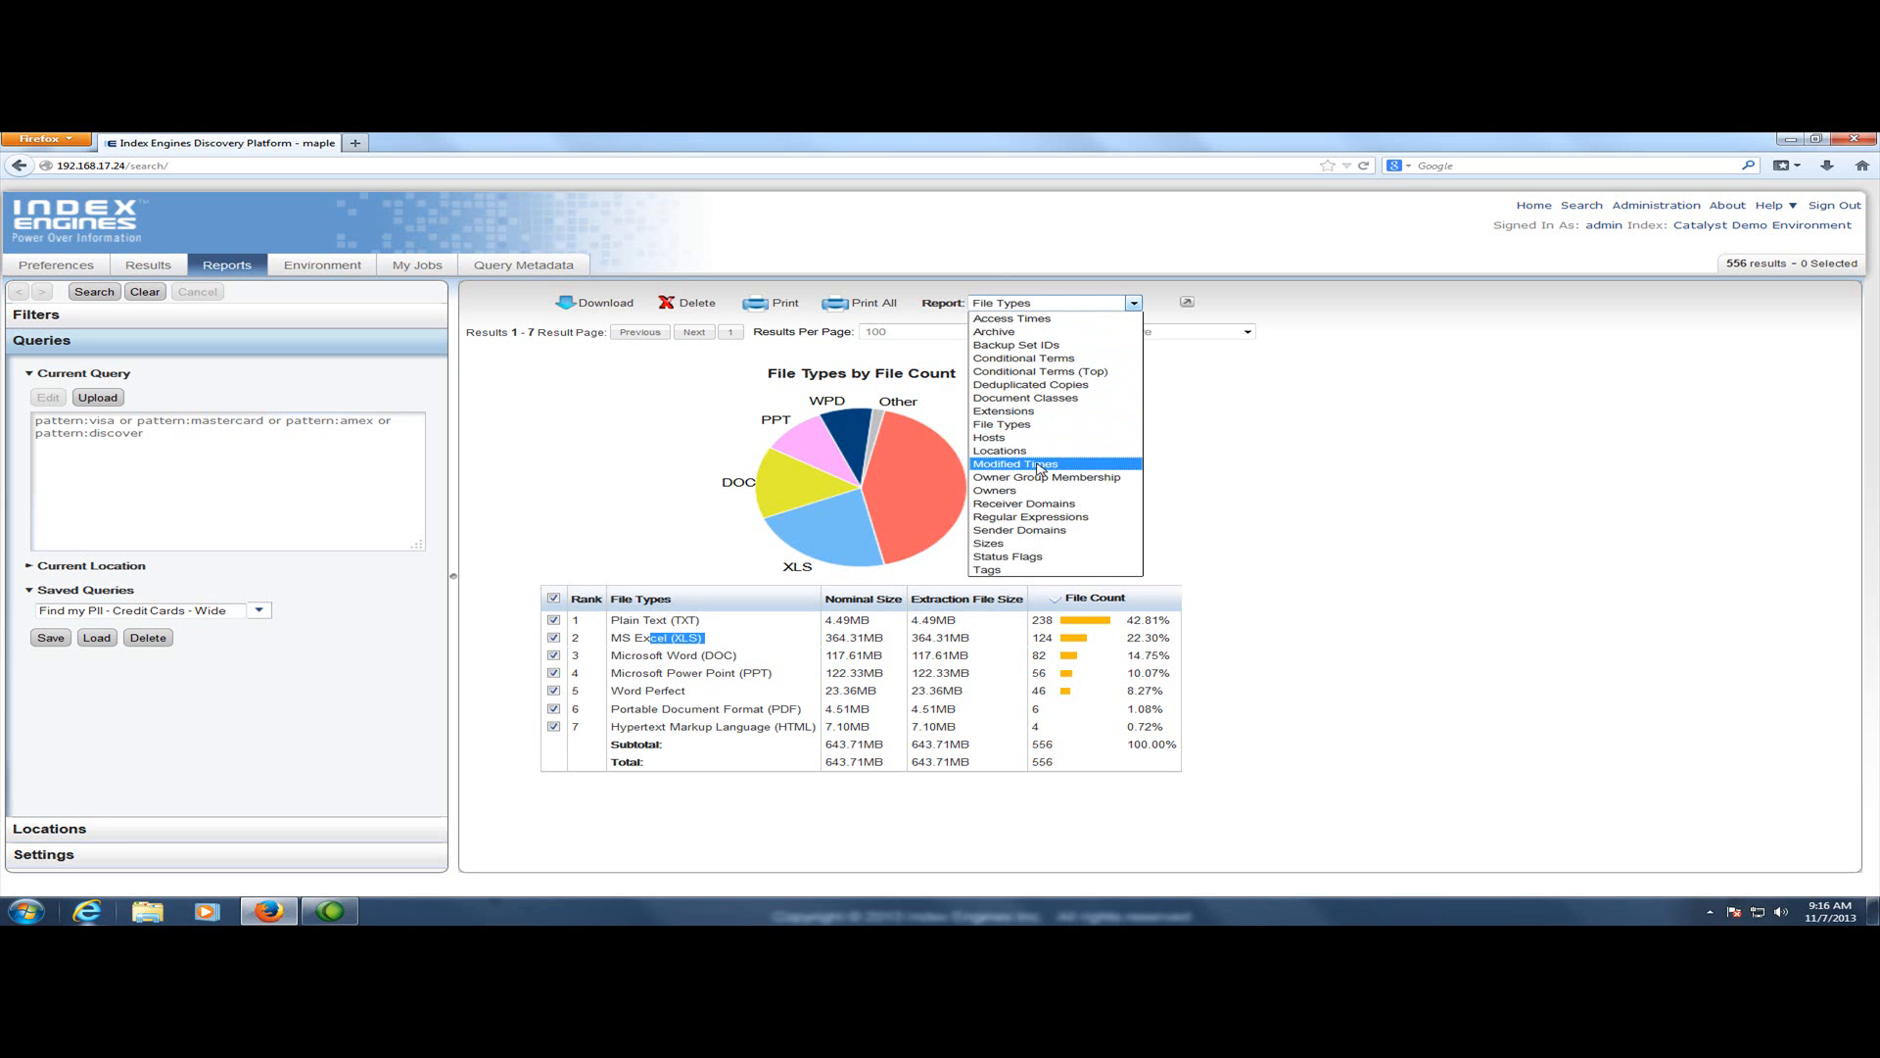
left_click(1016, 491)
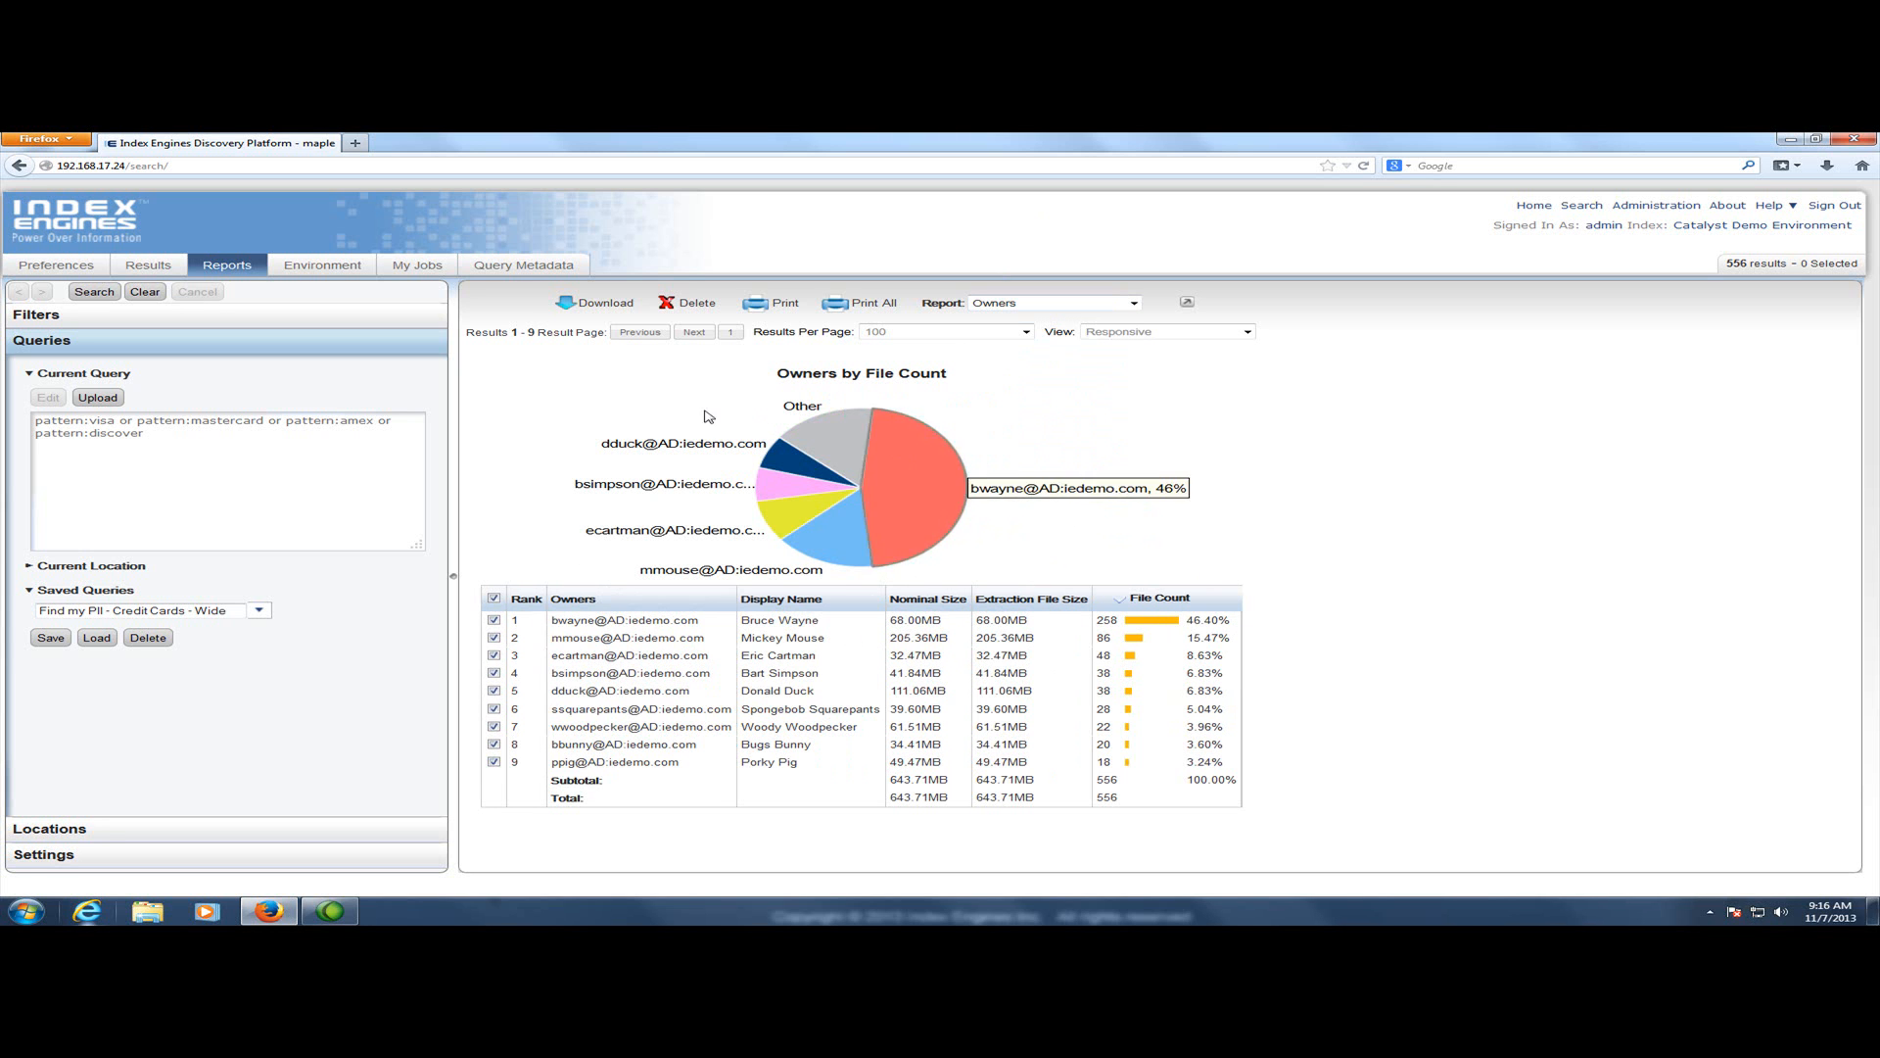
Switch the report to Extensions and then to Sizes
left_click(1091, 304)
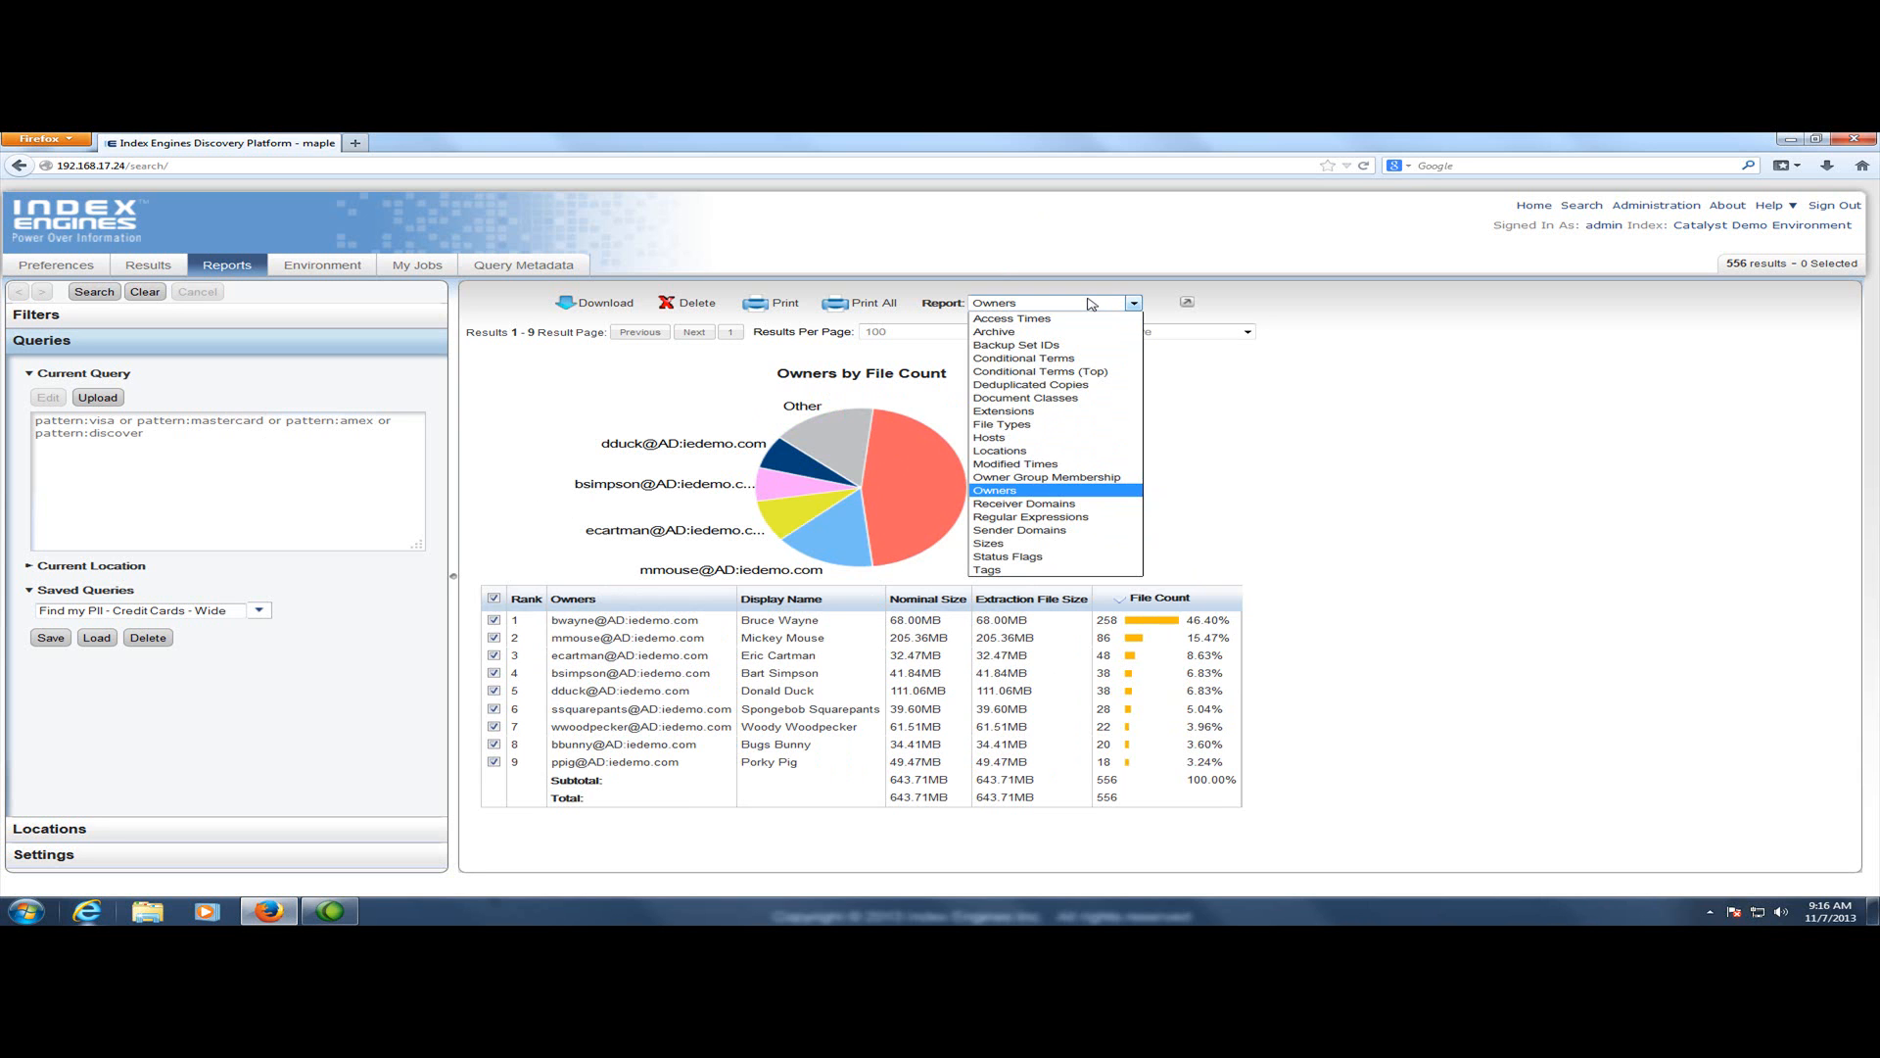
left_click(1048, 412)
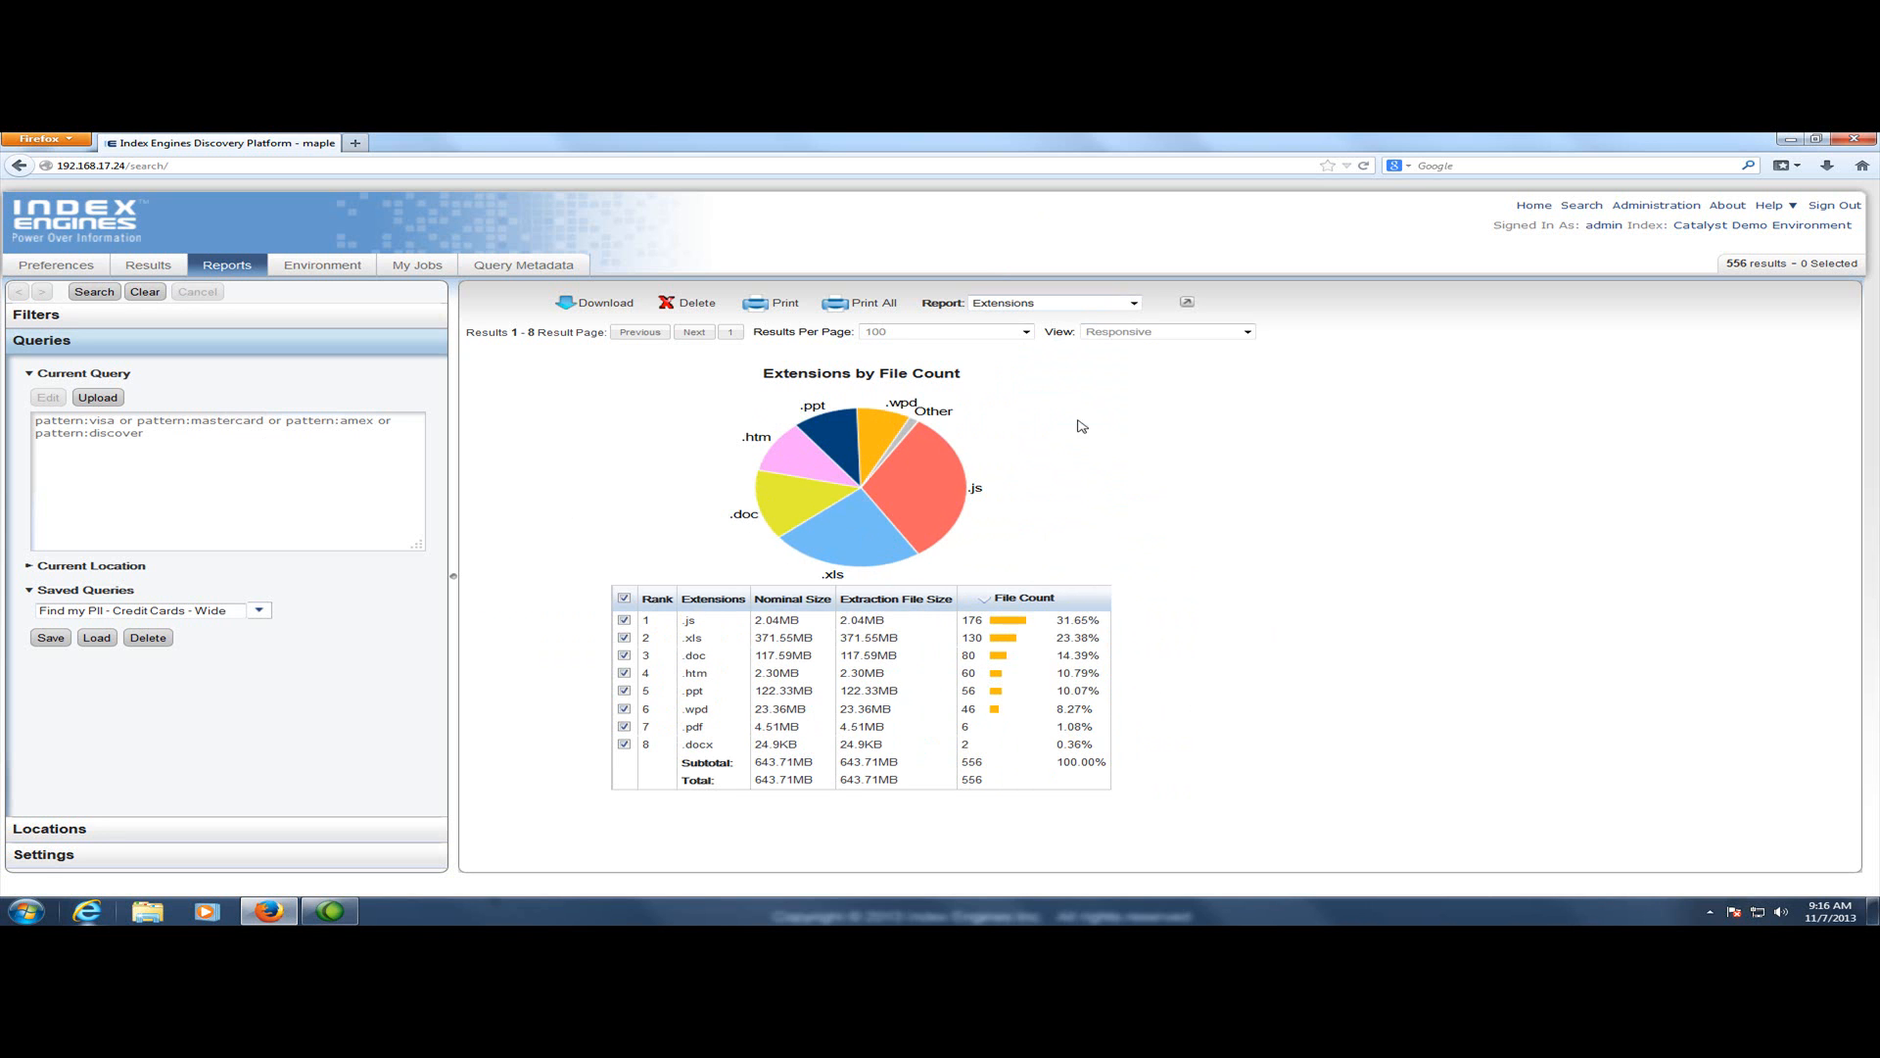
left_click(1050, 308)
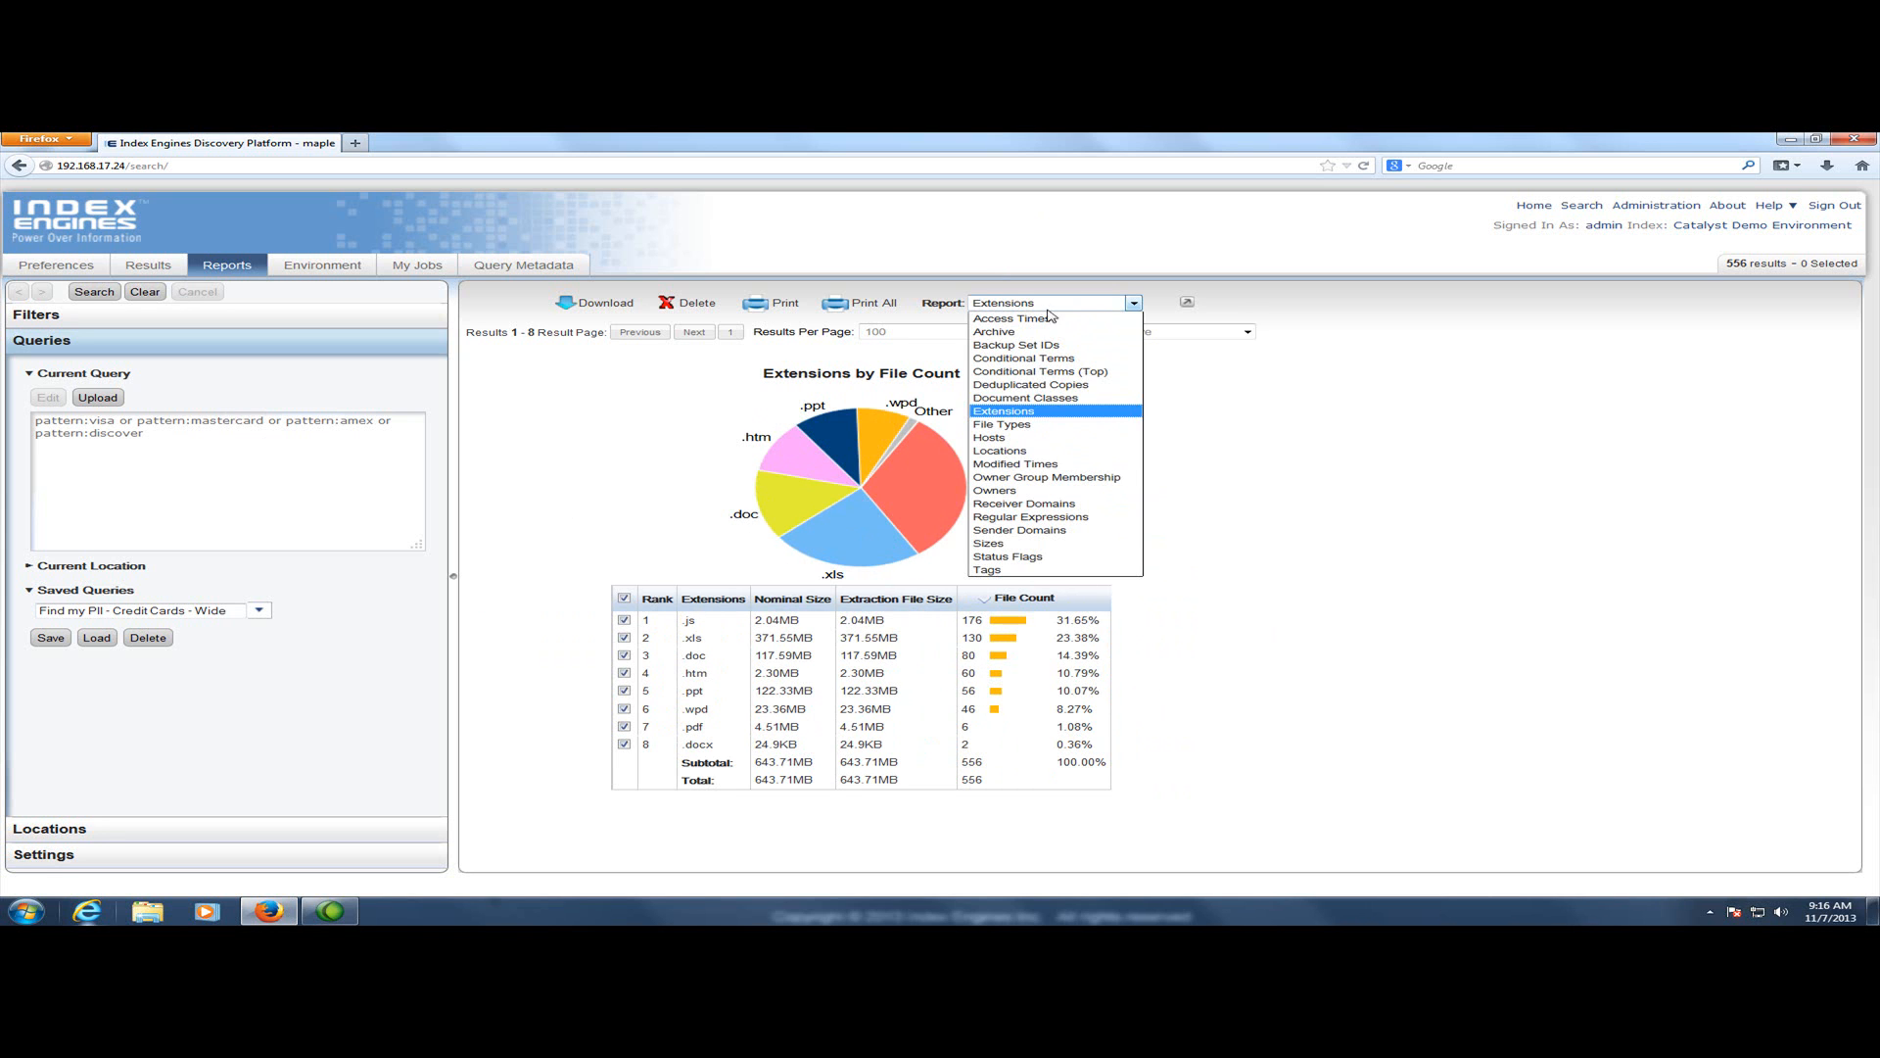
left_click(1014, 543)
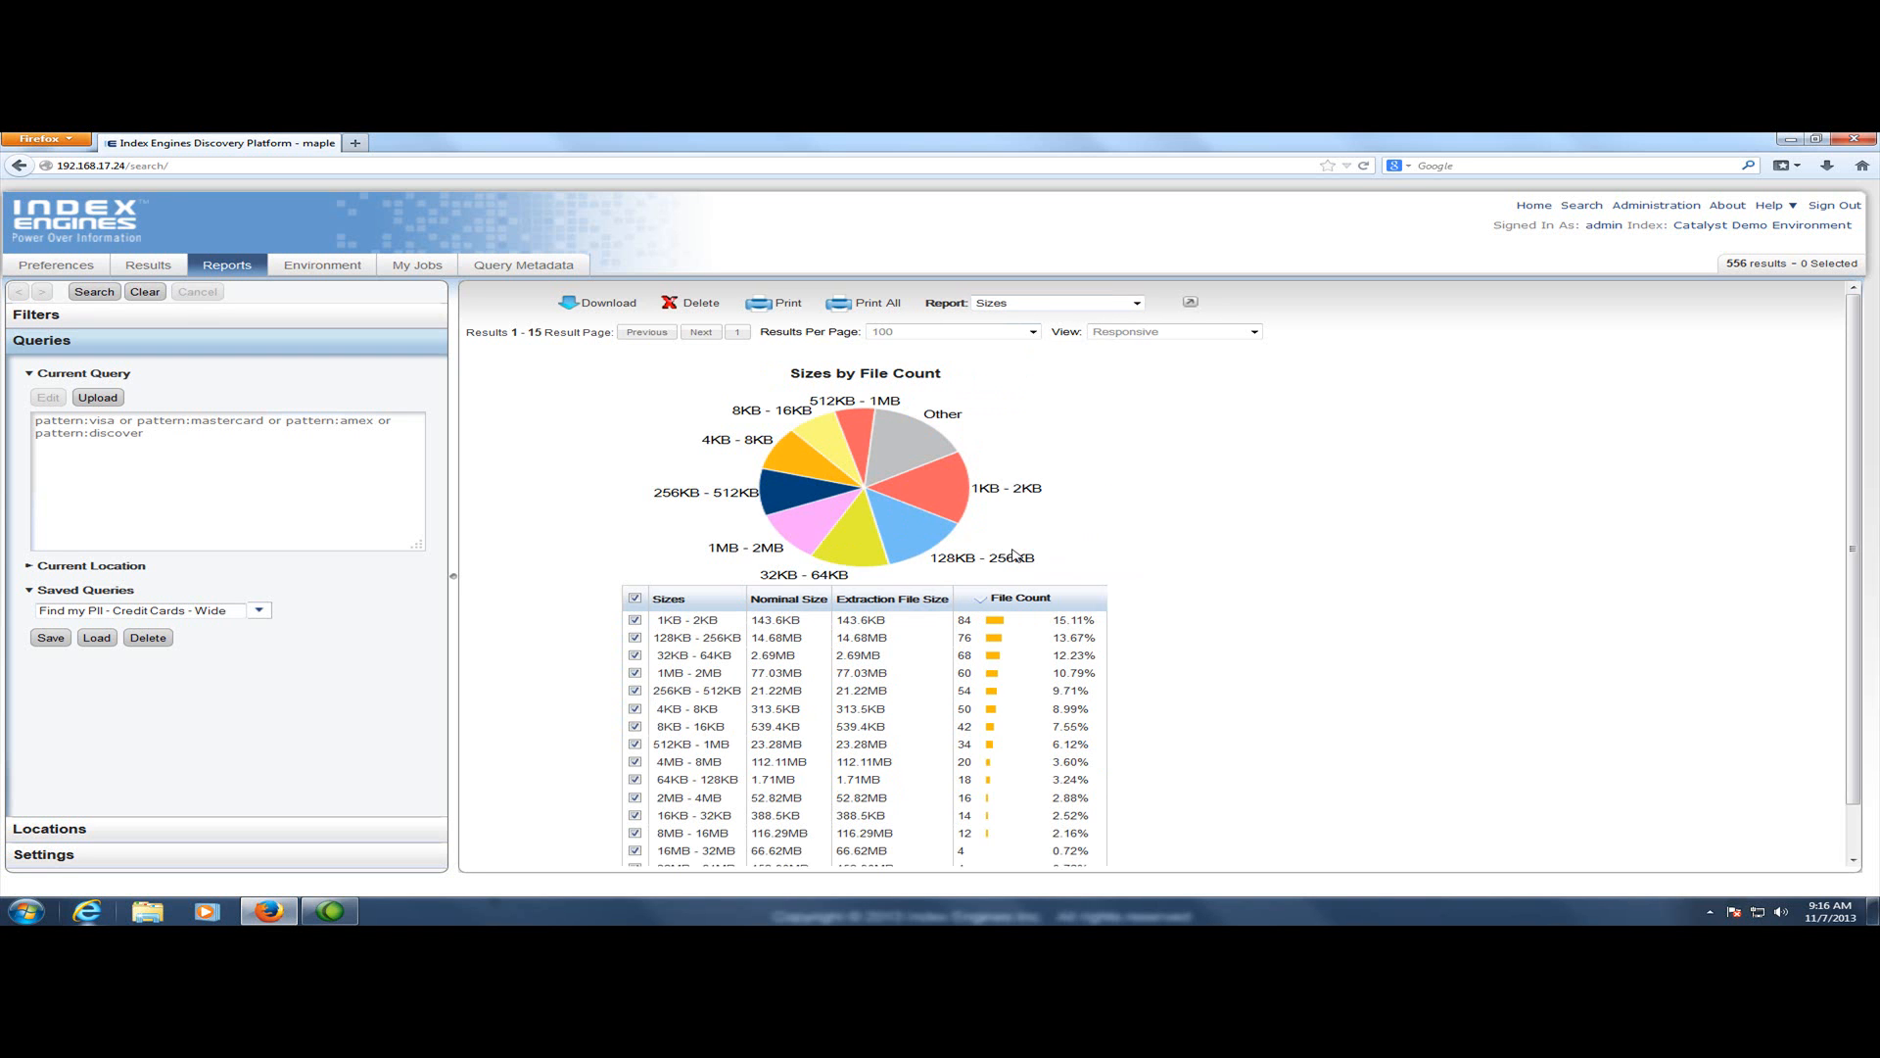
Show the Hosts report, then switch to the Modified Times report
left_click(1052, 306)
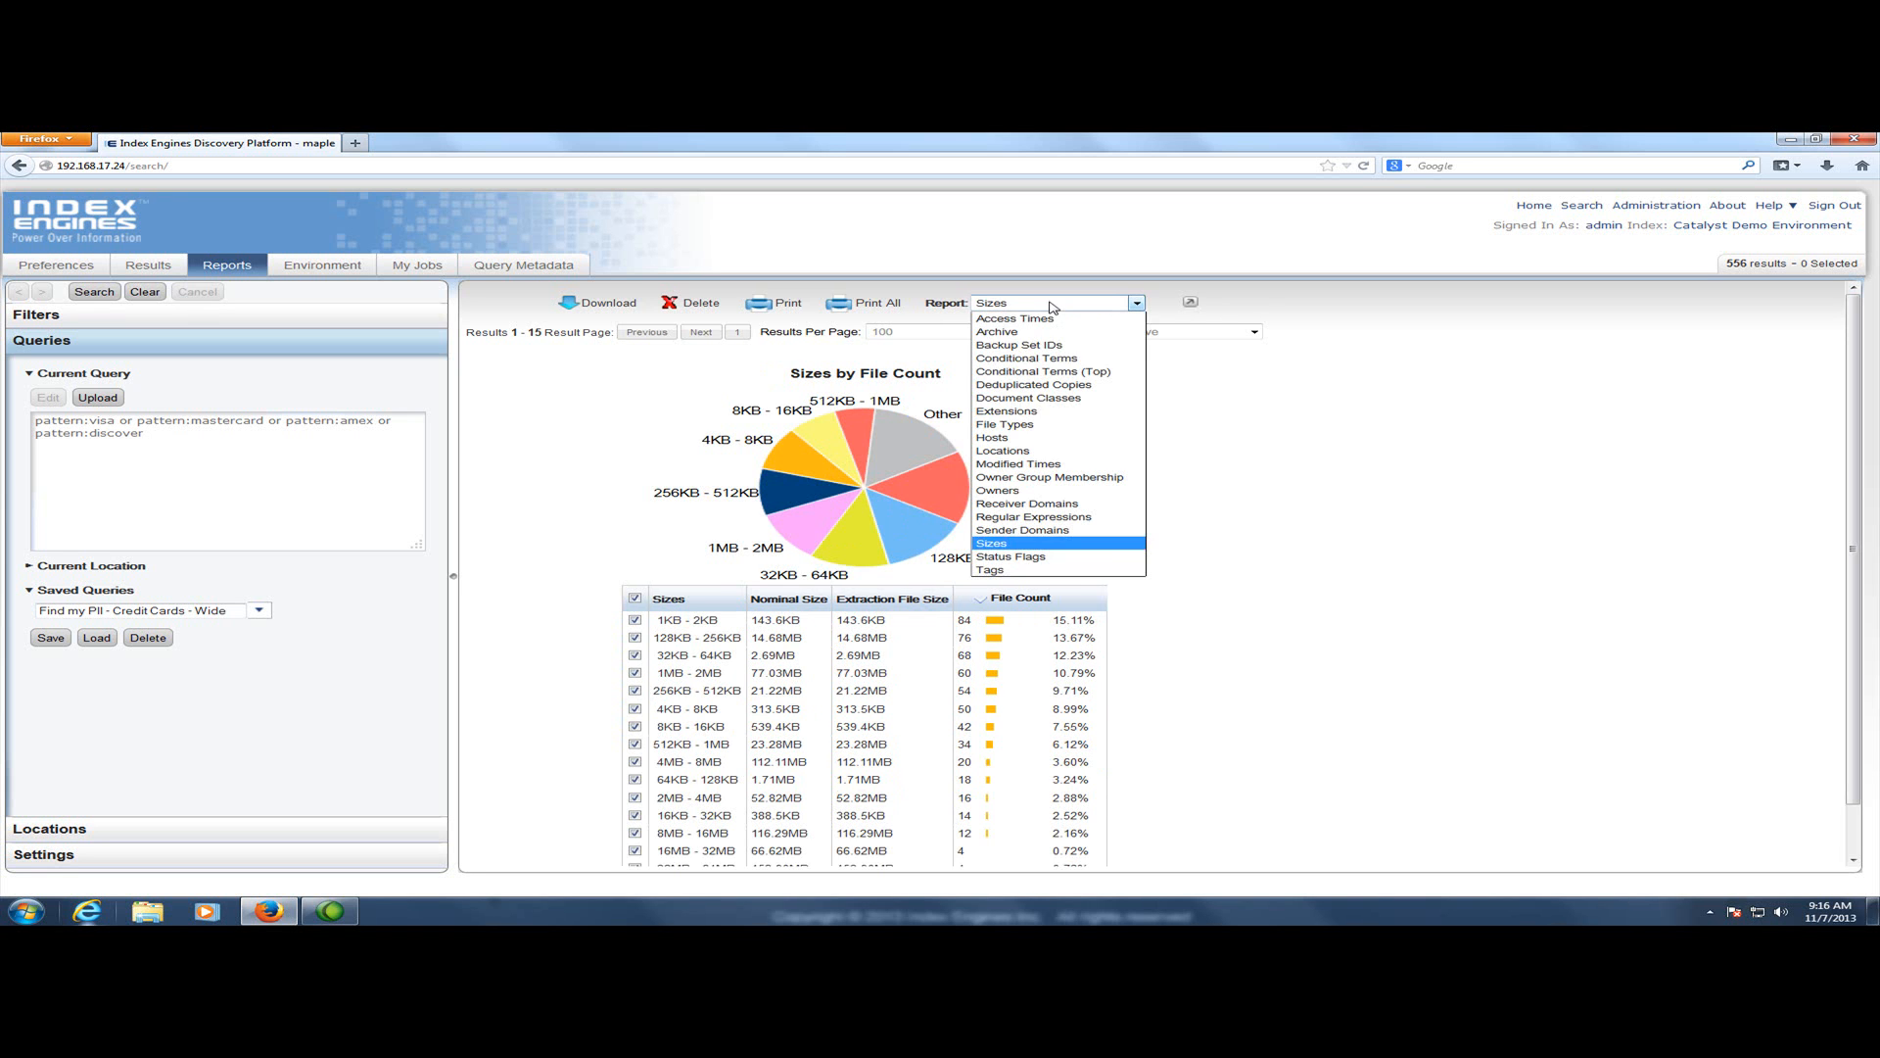
left_click(999, 437)
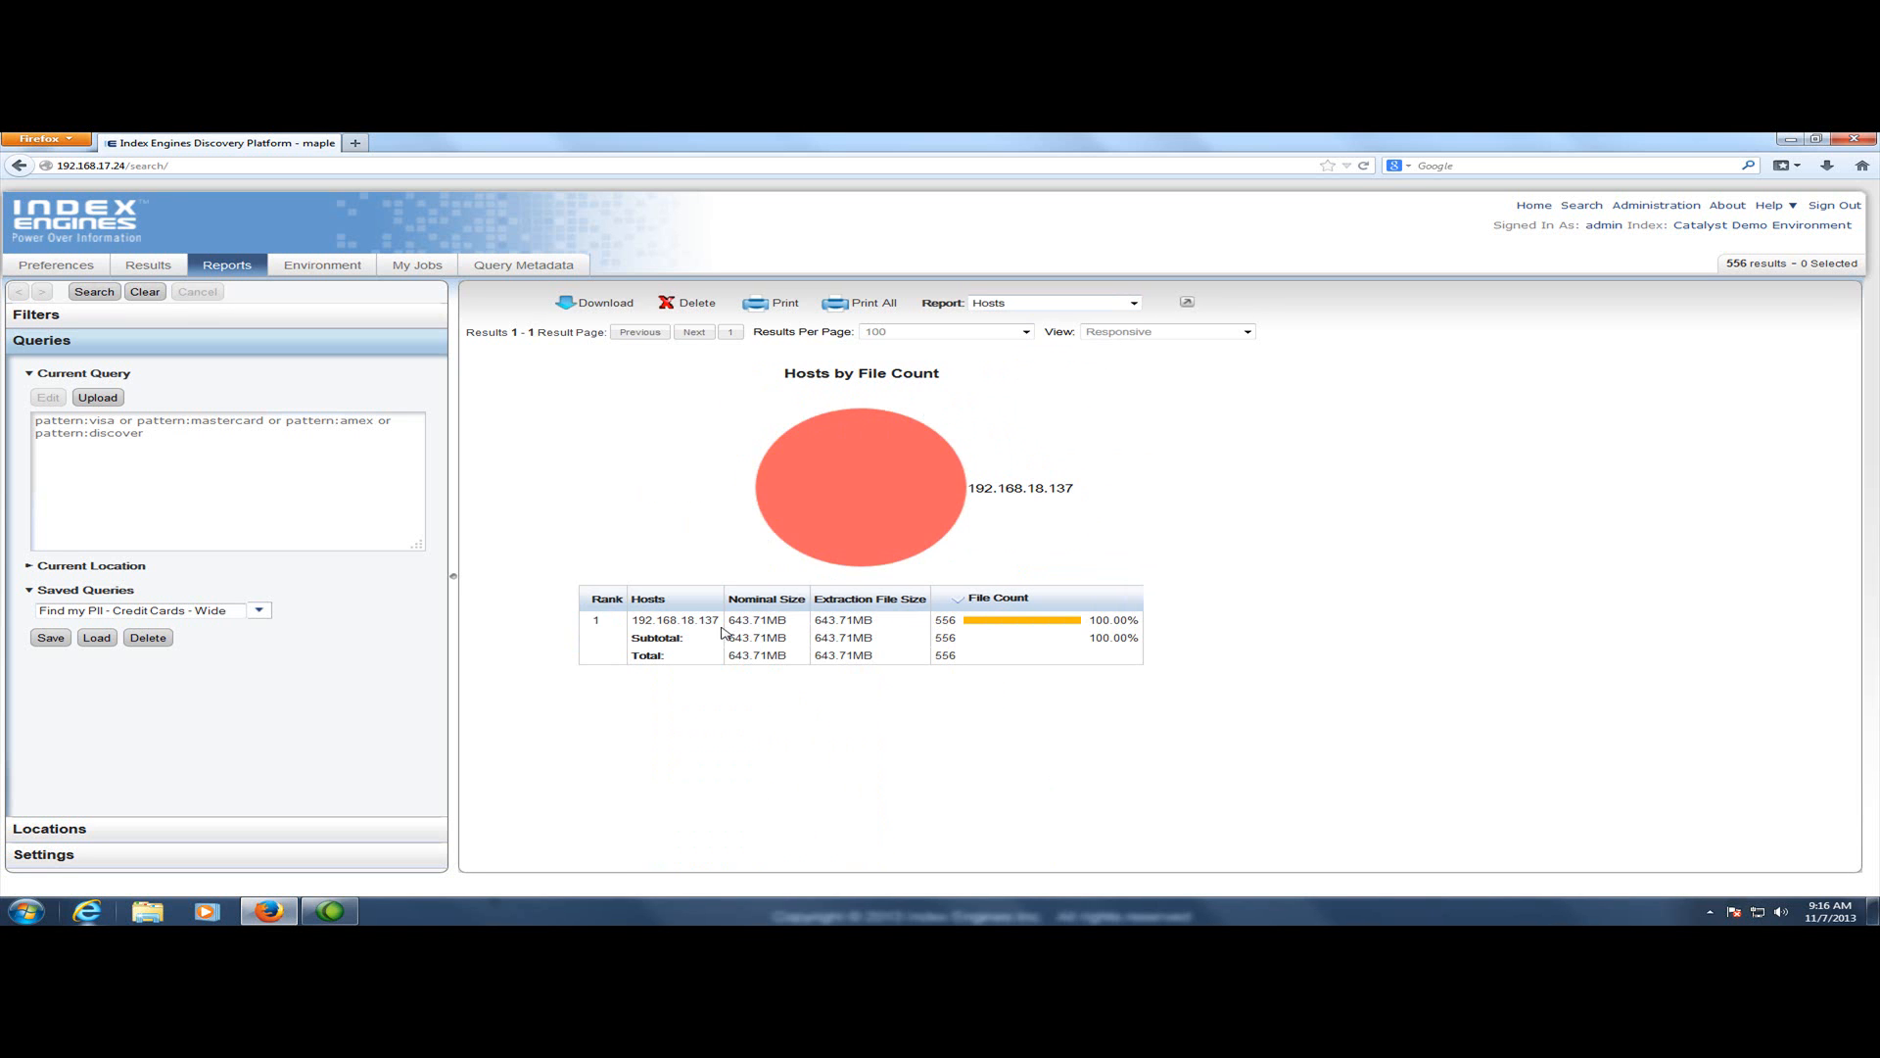
left_click_drag(722, 620, 633, 620)
left_click(1035, 307)
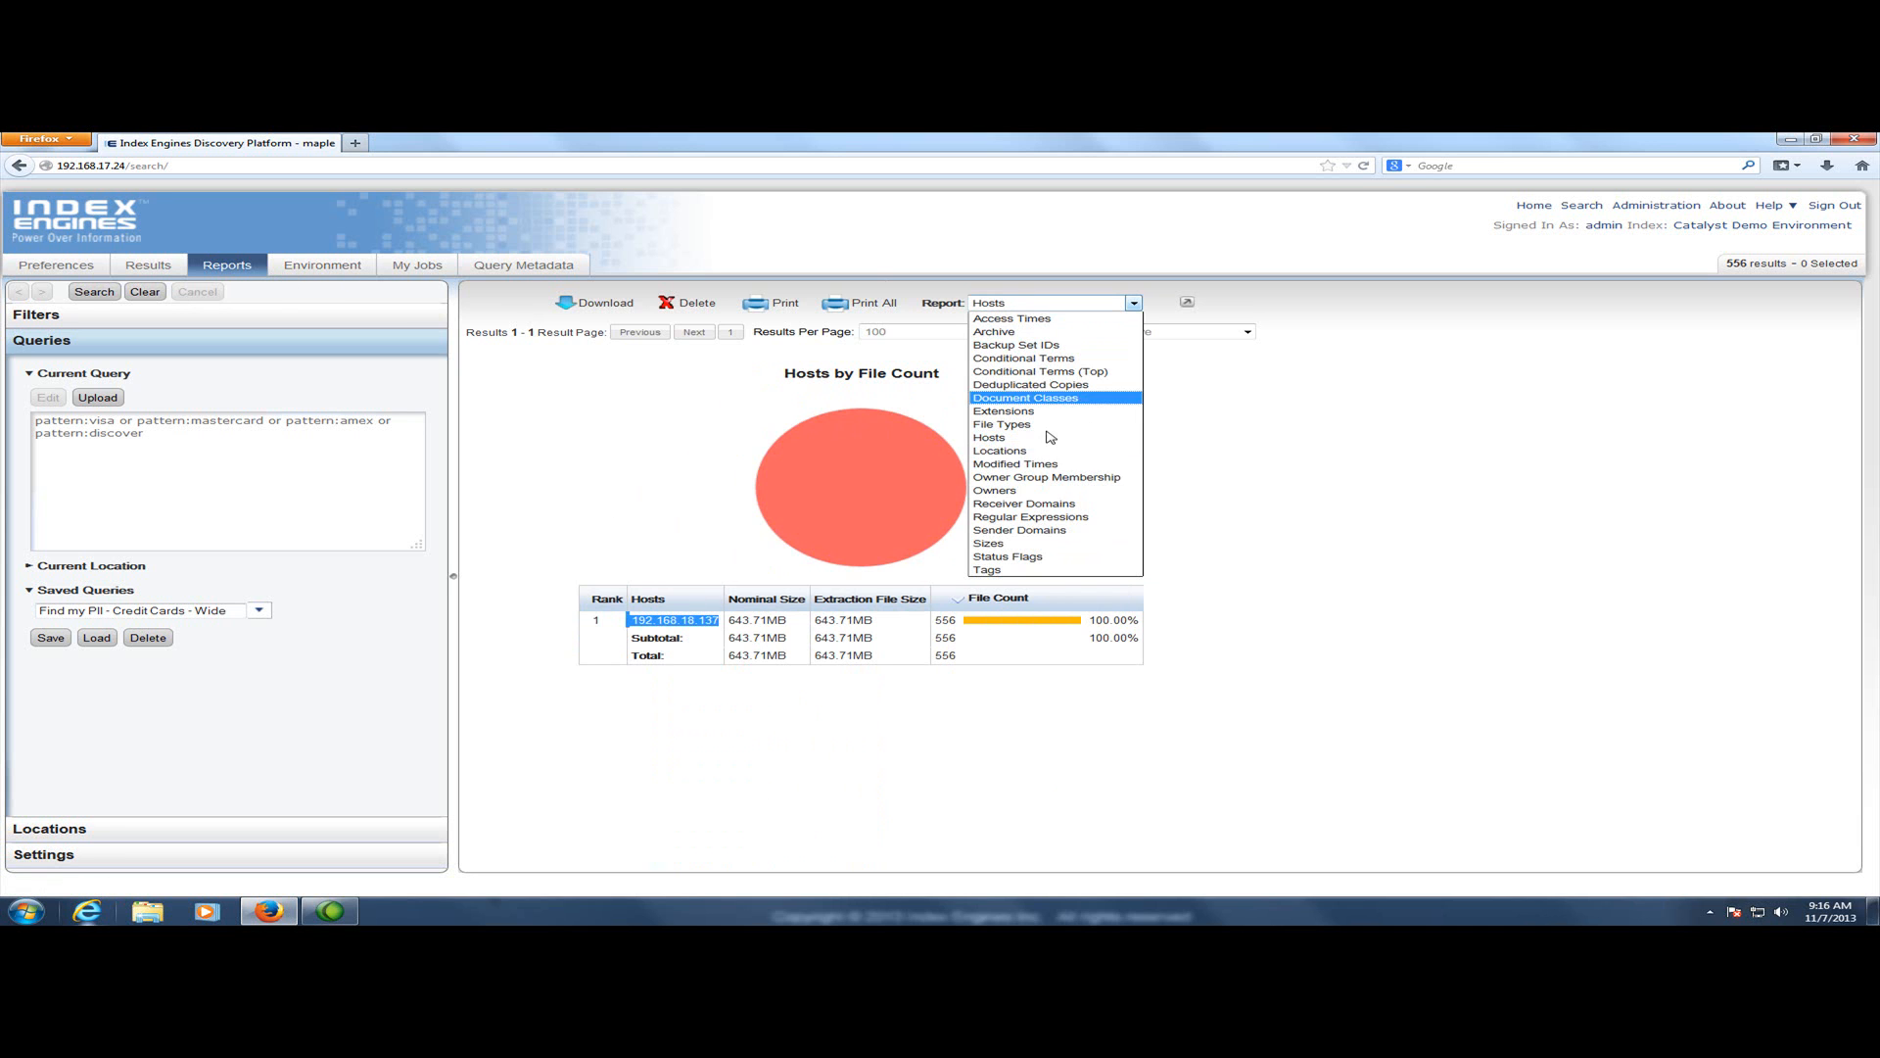
left_click(1036, 467)
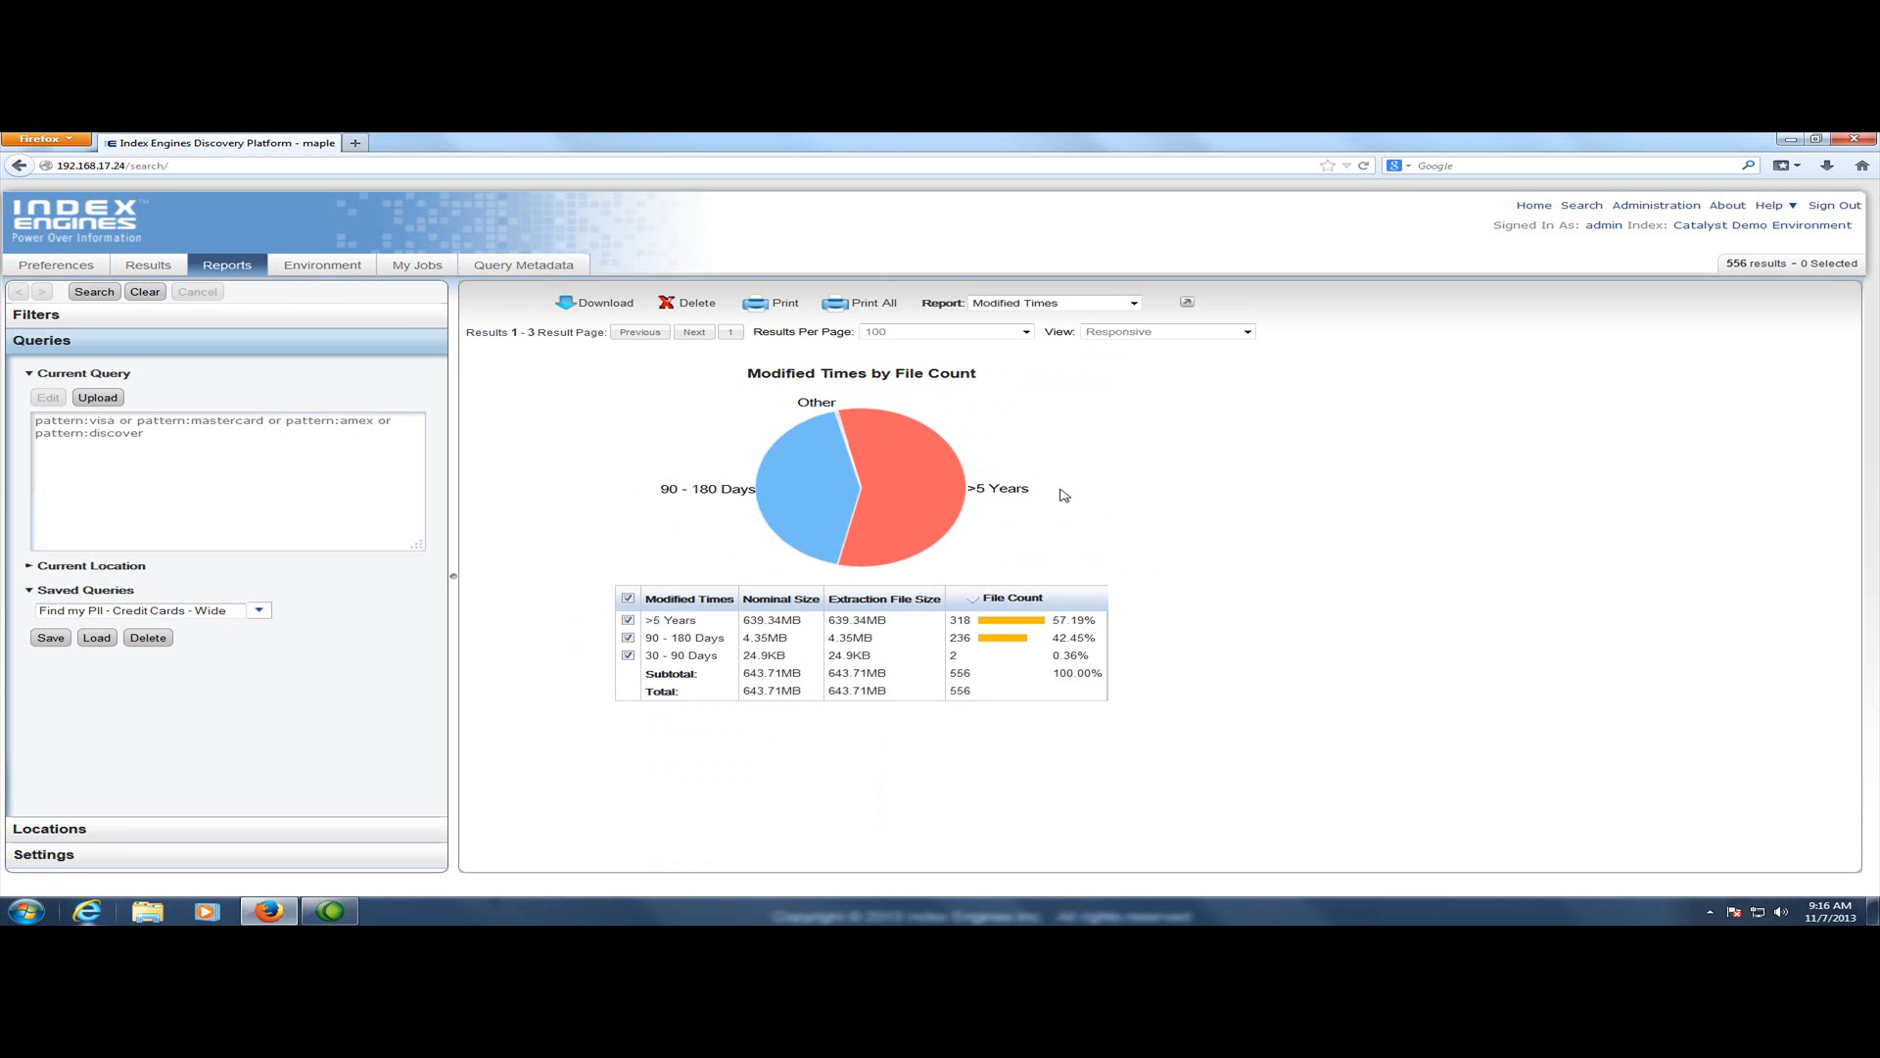
Keep only the 30 - 90 Days modified-time range and rerun the search on it
left_click(628, 599)
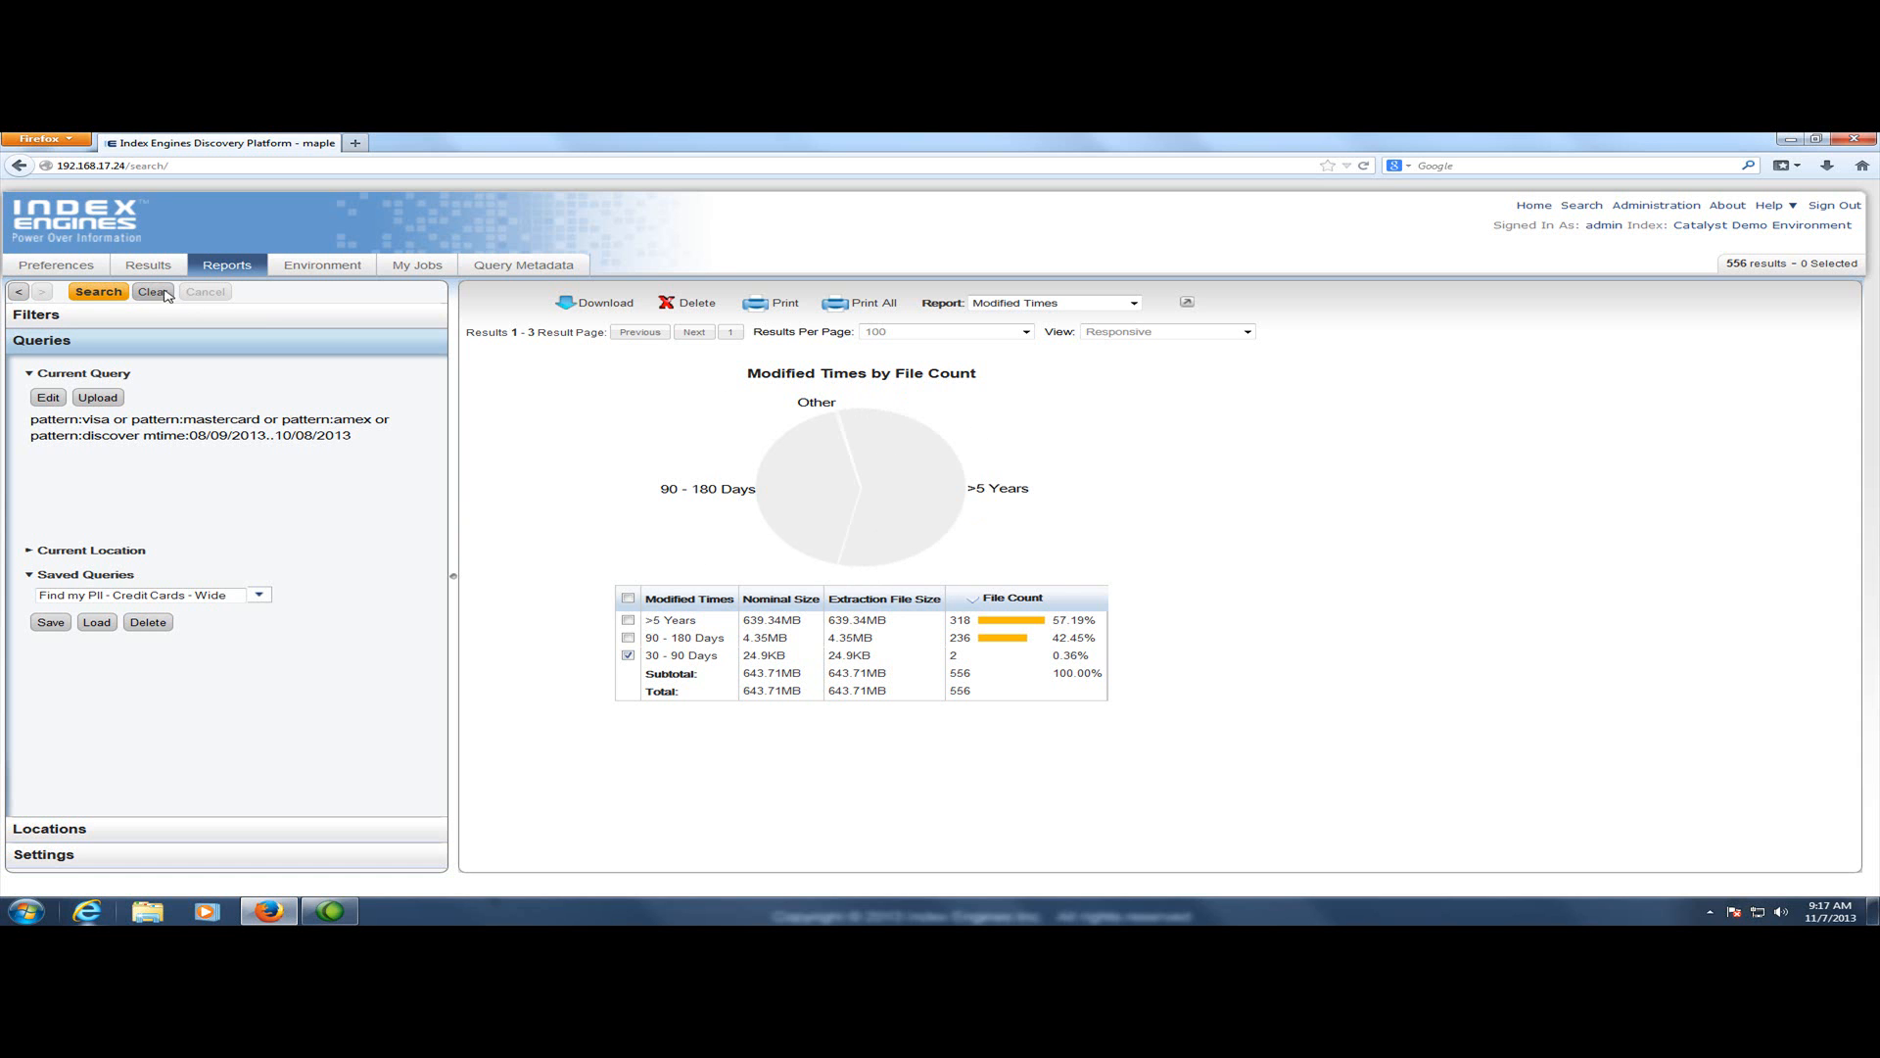
left_click(95, 292)
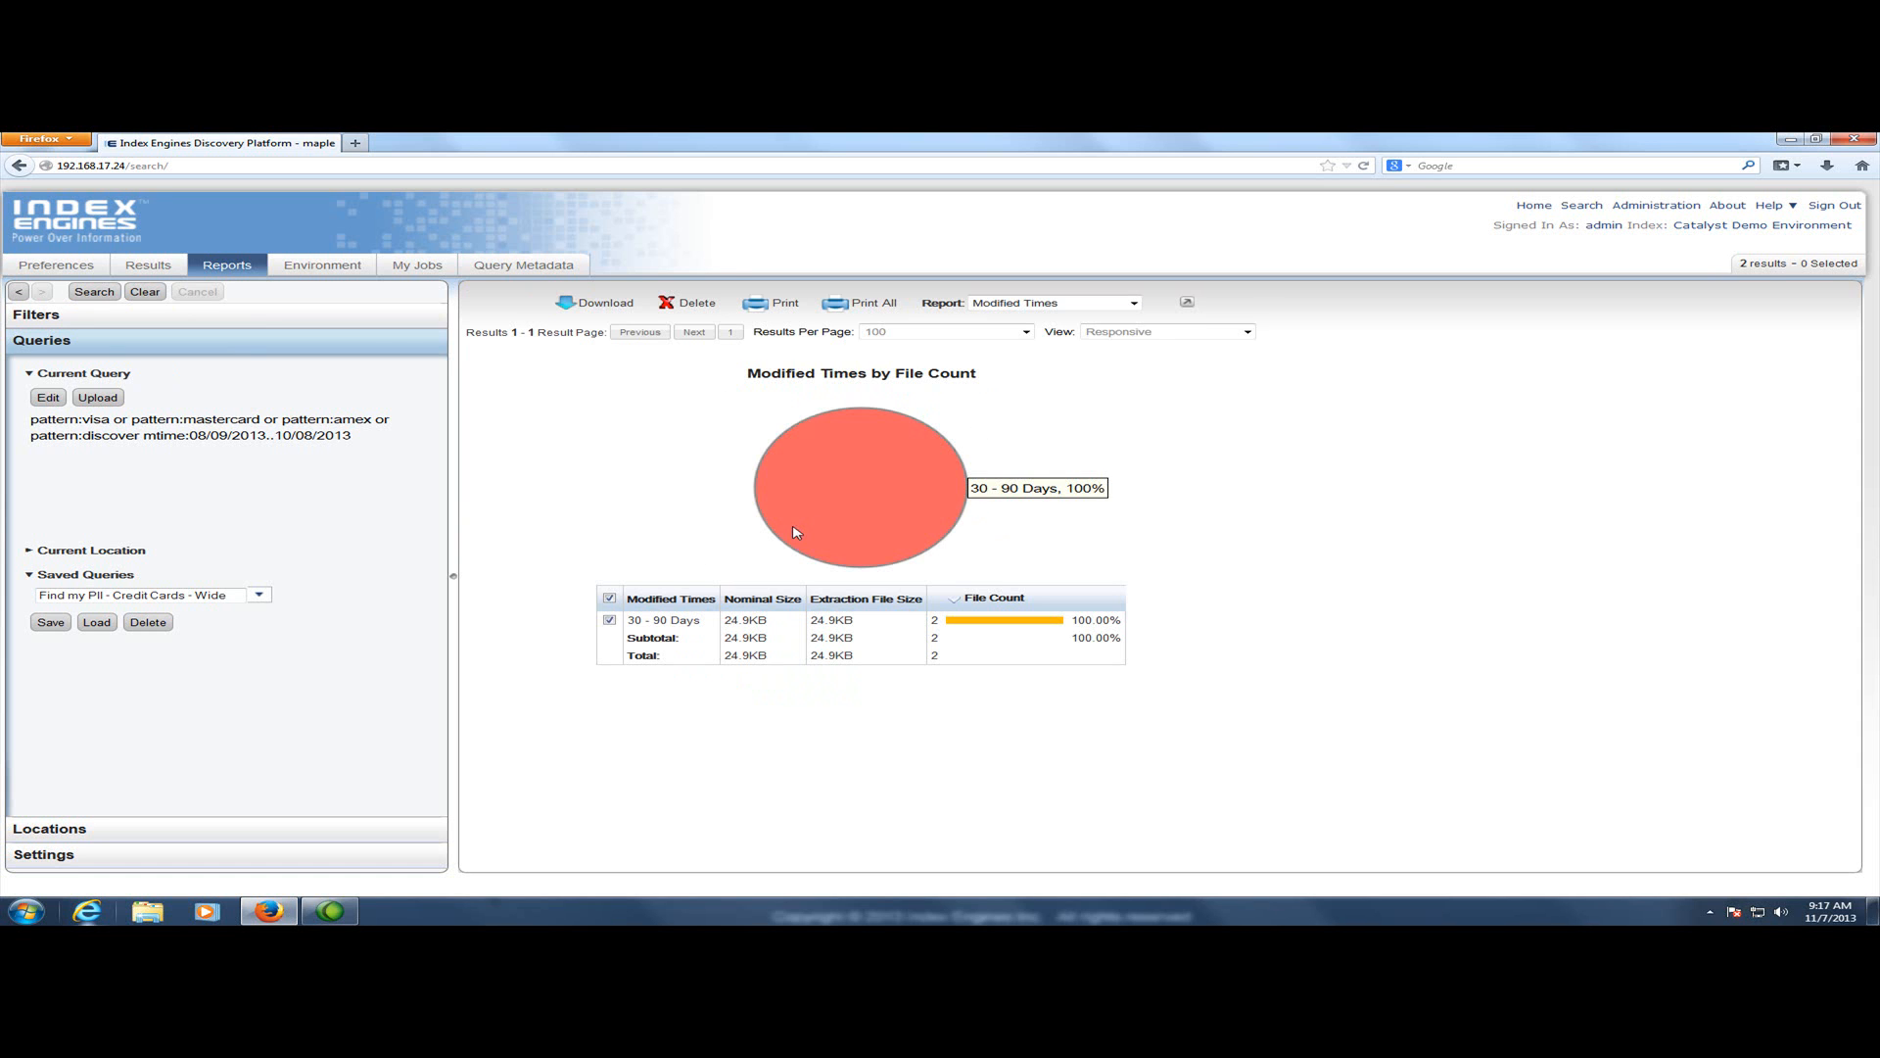
Open the first HealthInfo.docx result's reconstruction details and scroll through its content
left_click(163, 274)
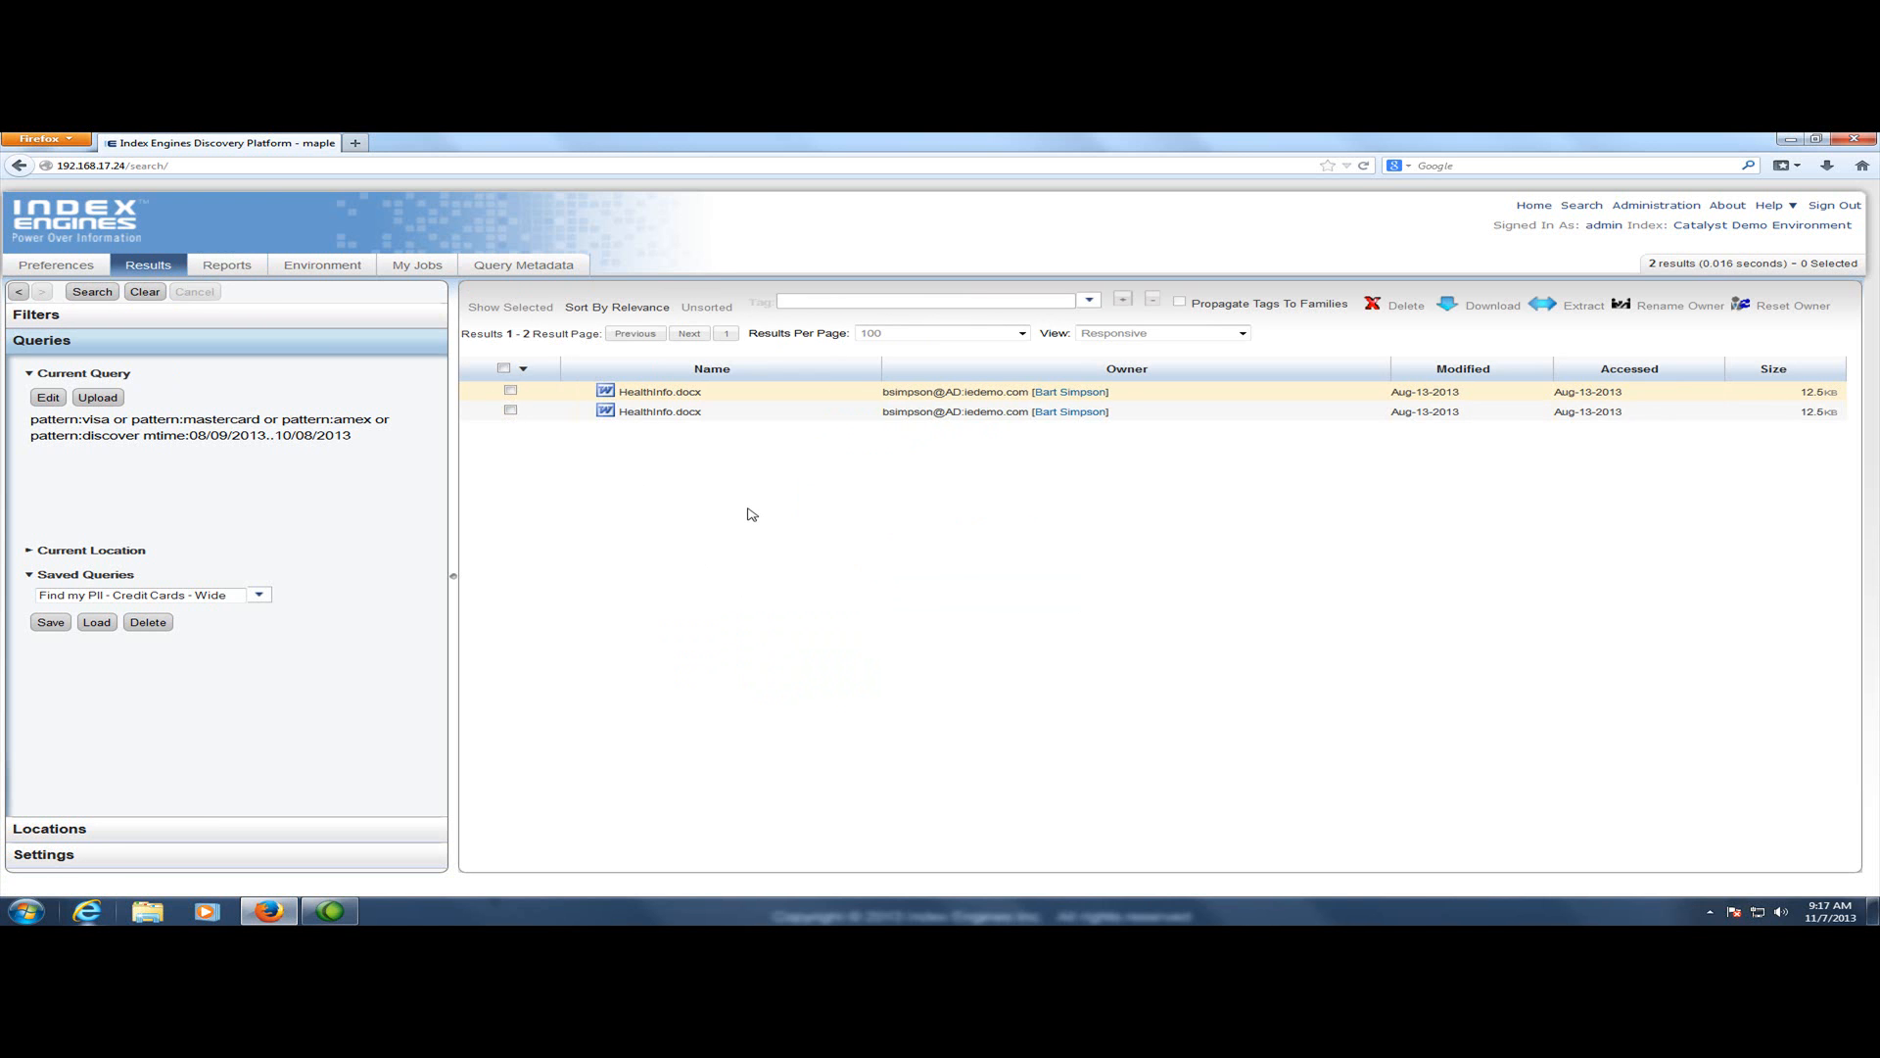
left_click(712, 394)
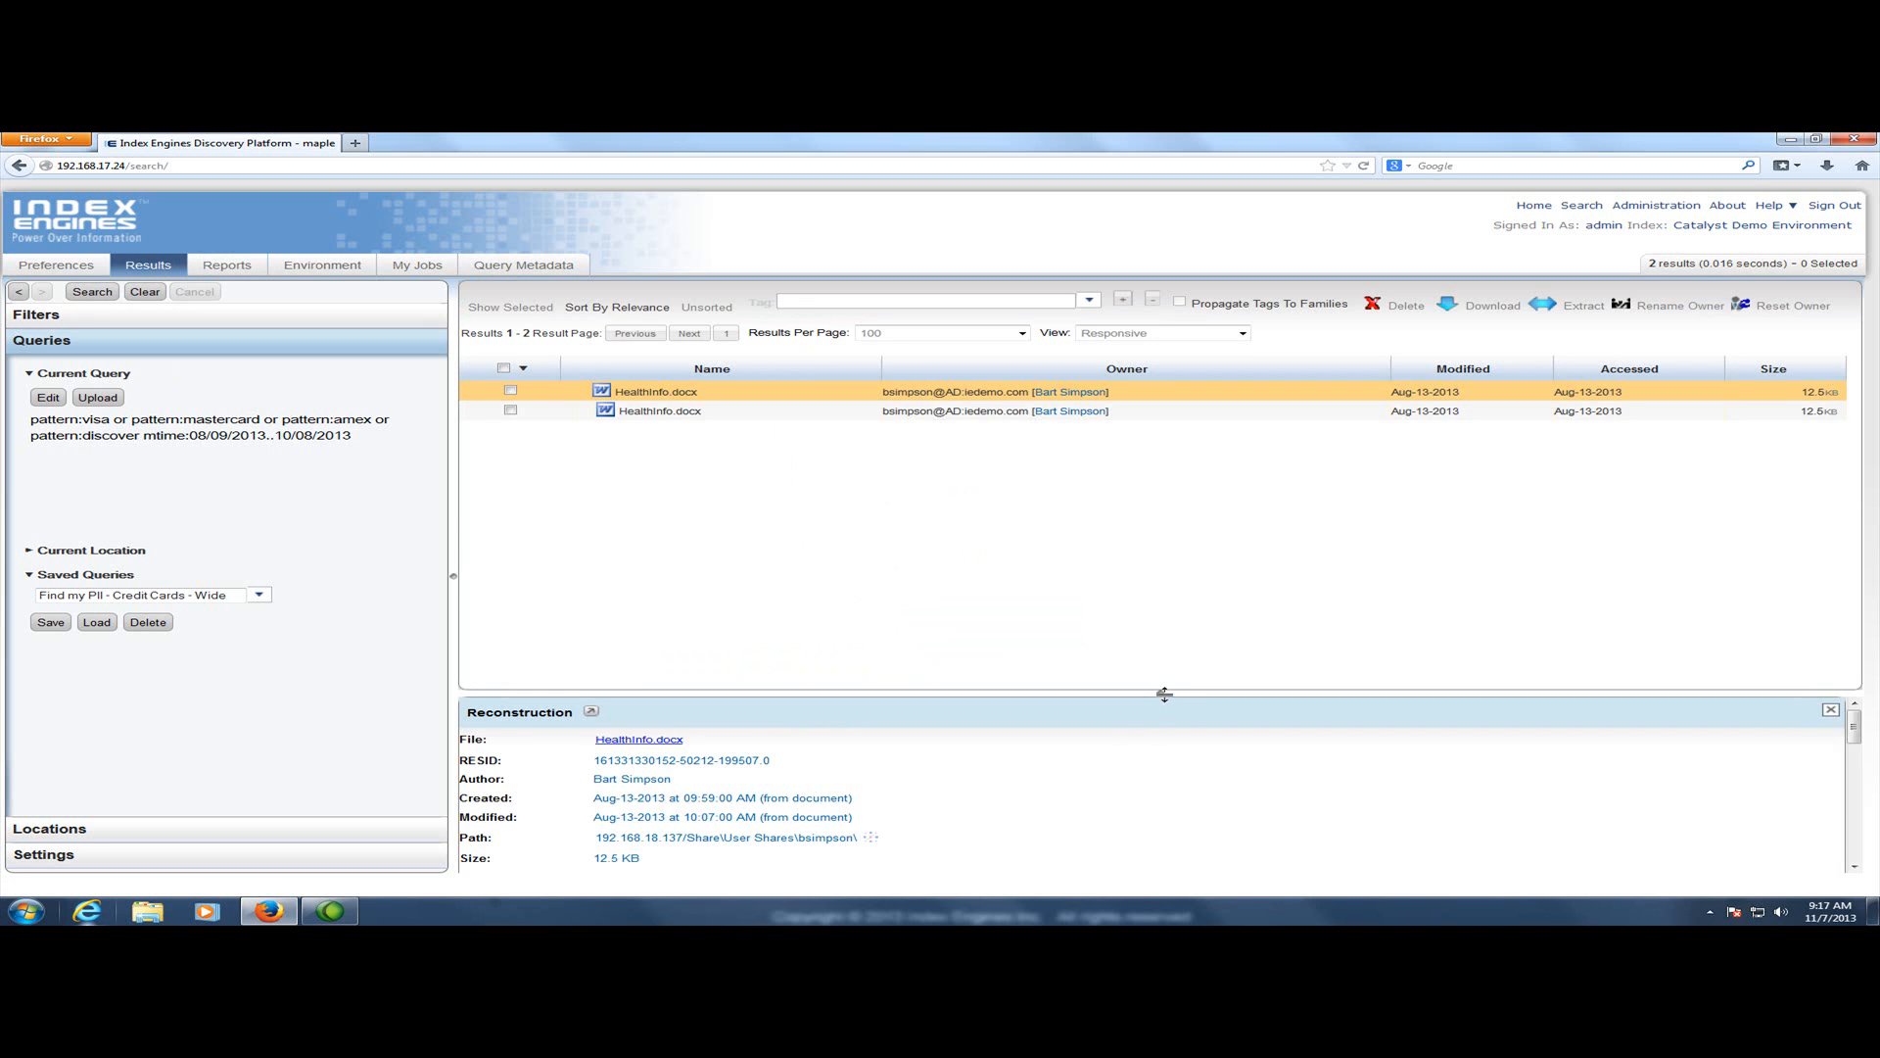
left_click_drag(1162, 698, 1178, 460)
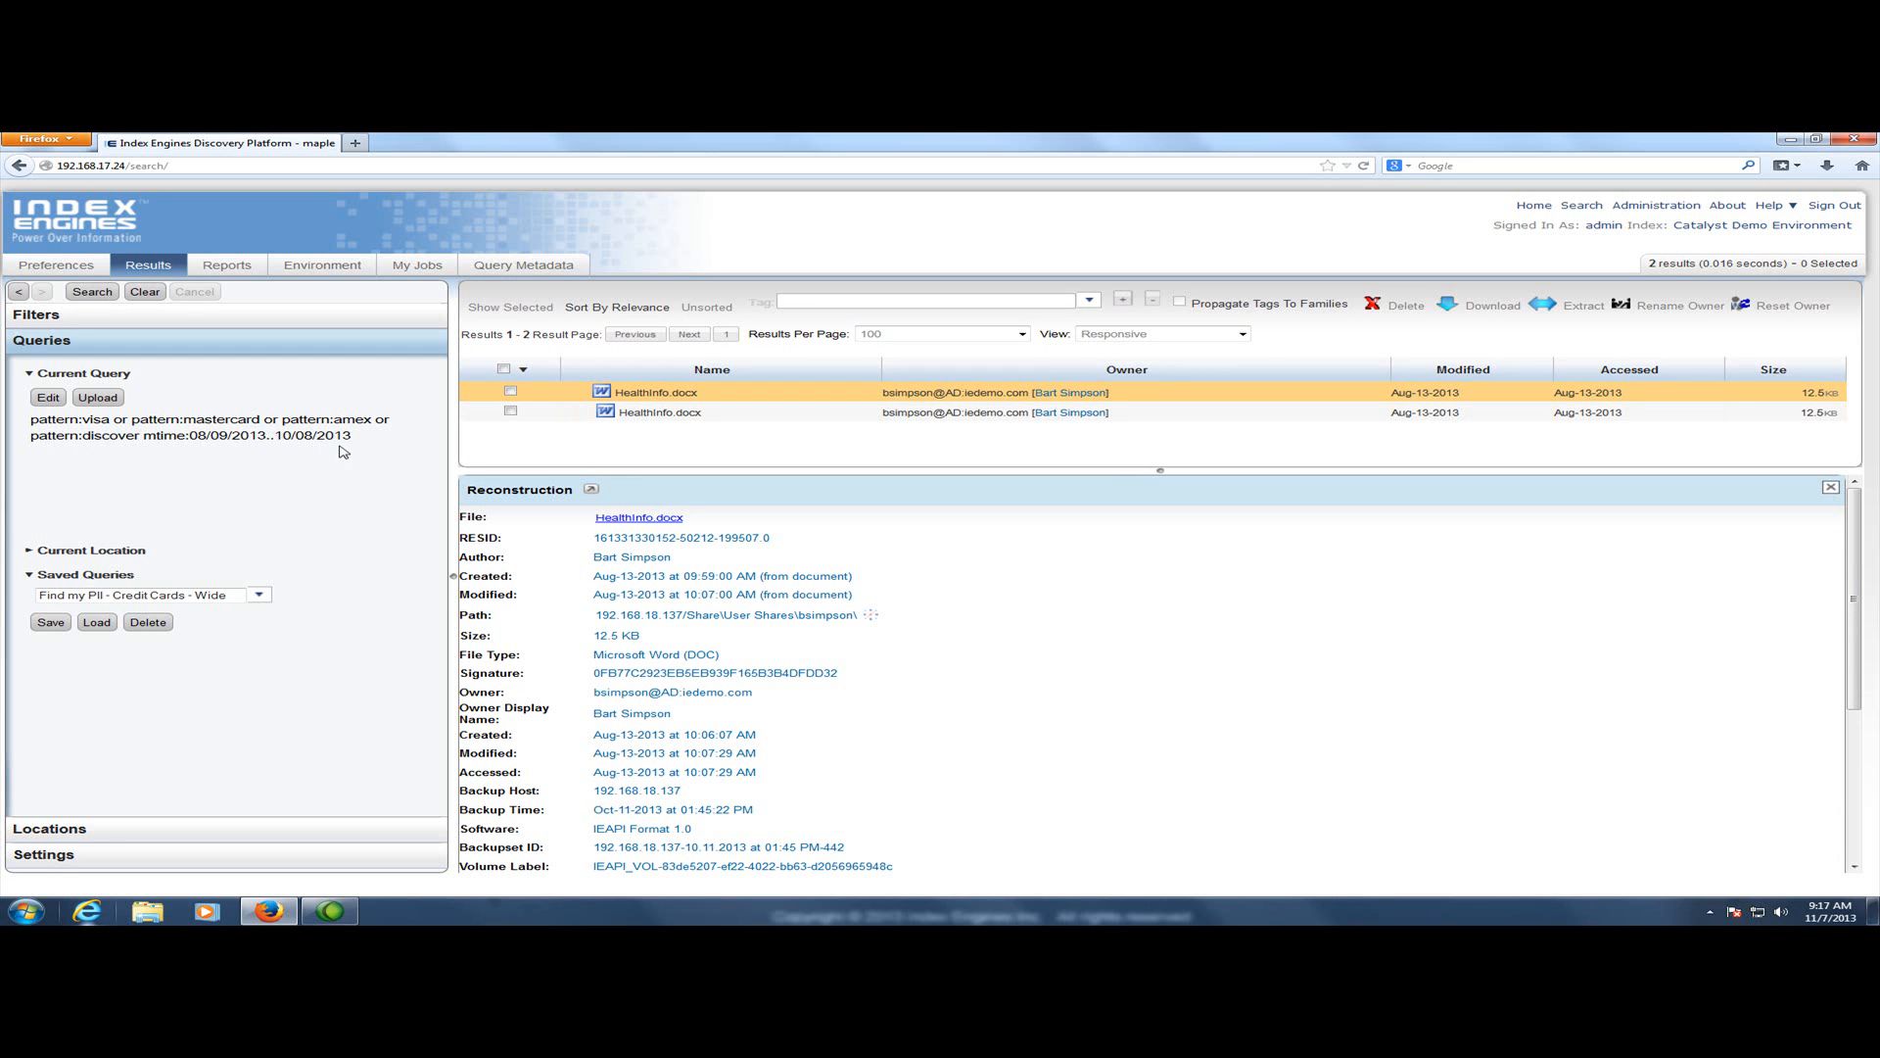
scroll(701, 677, "down", 5)
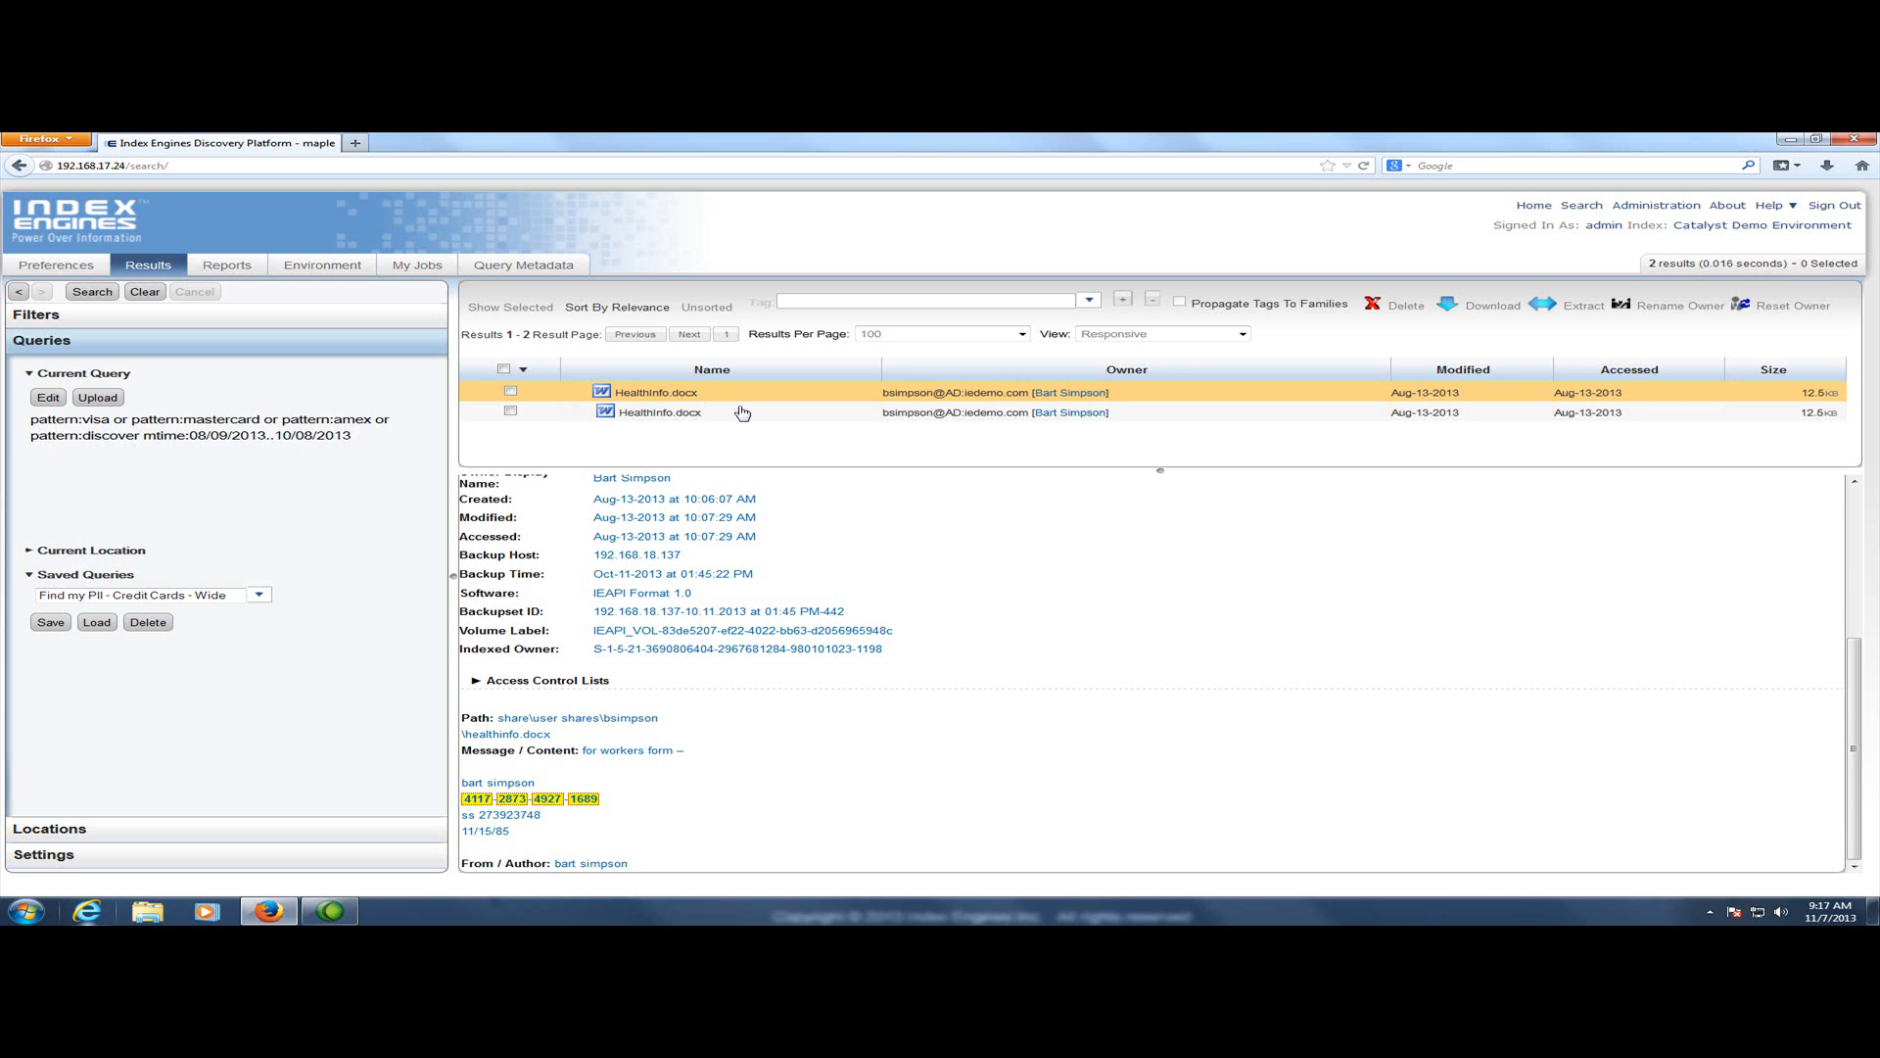
Select both HealthInfo.docx results and review the delete options, choosing Delete from primary storage before closing the dialog
left_click(511, 392)
left_click(510, 411)
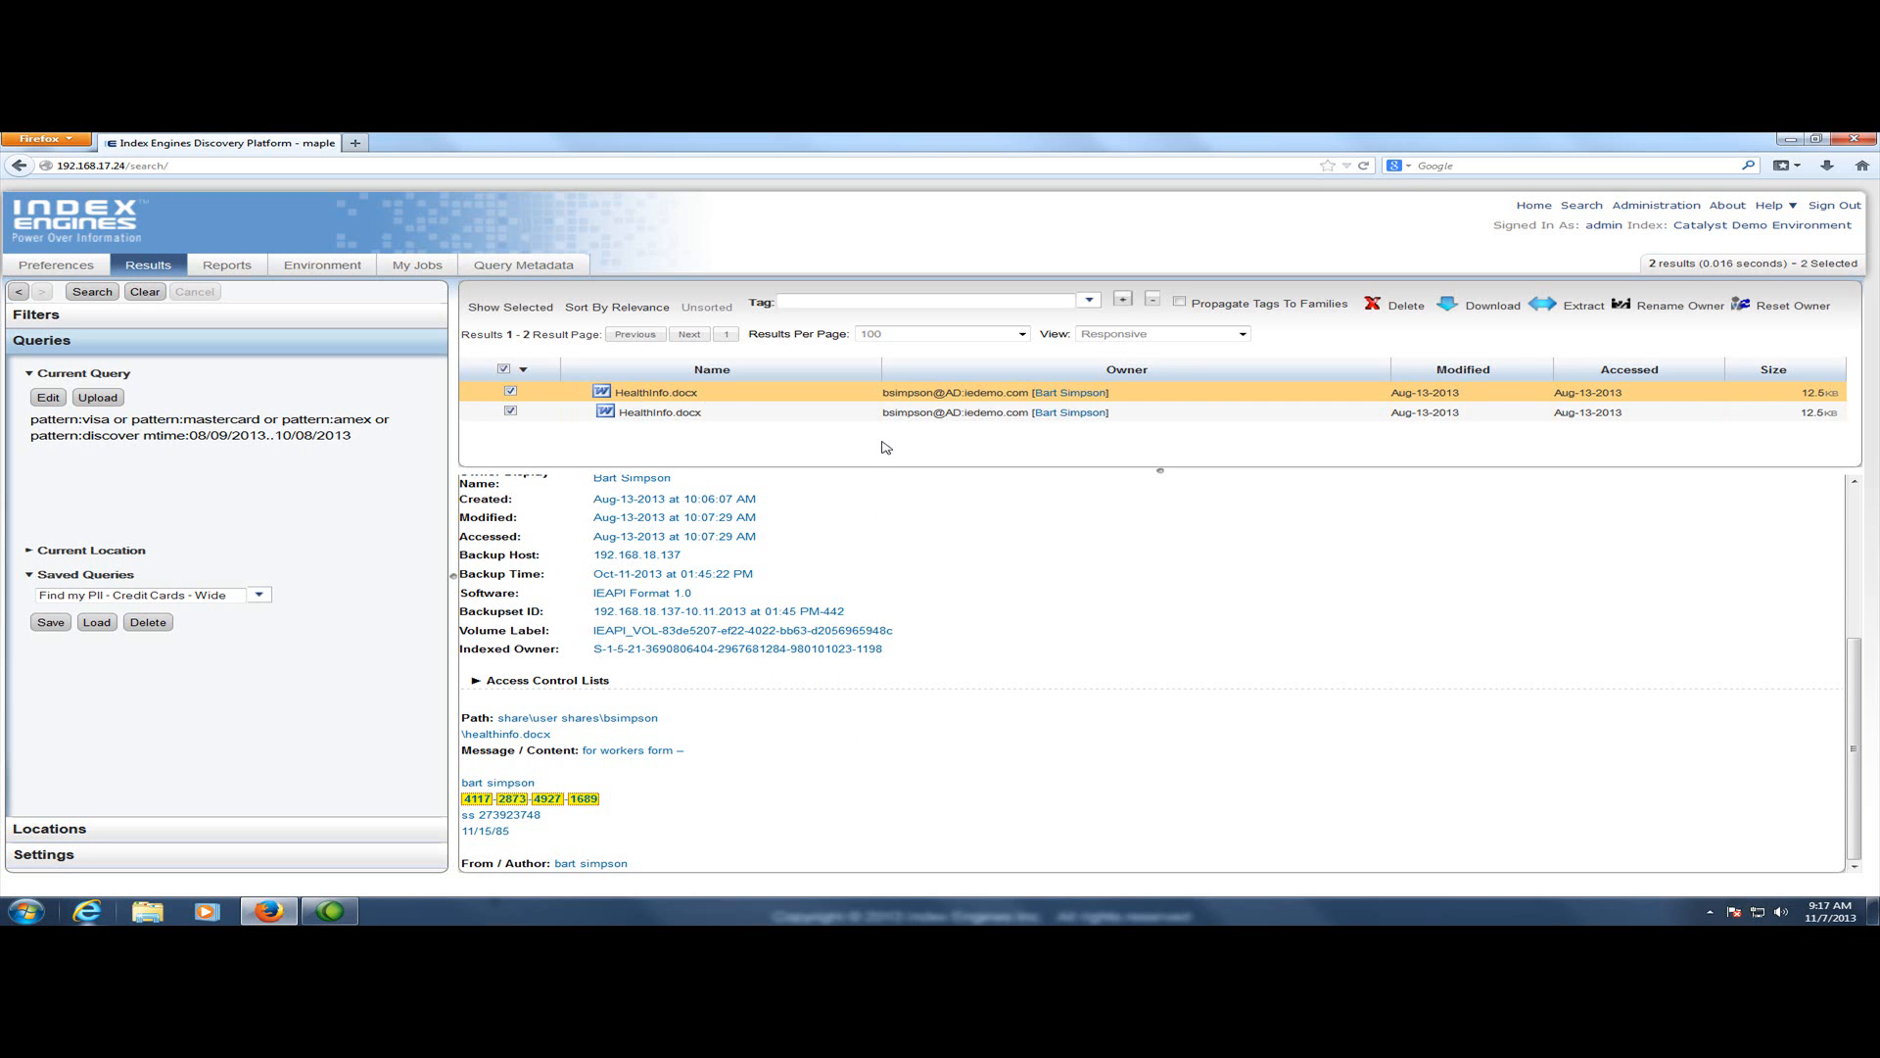
left_click(1405, 308)
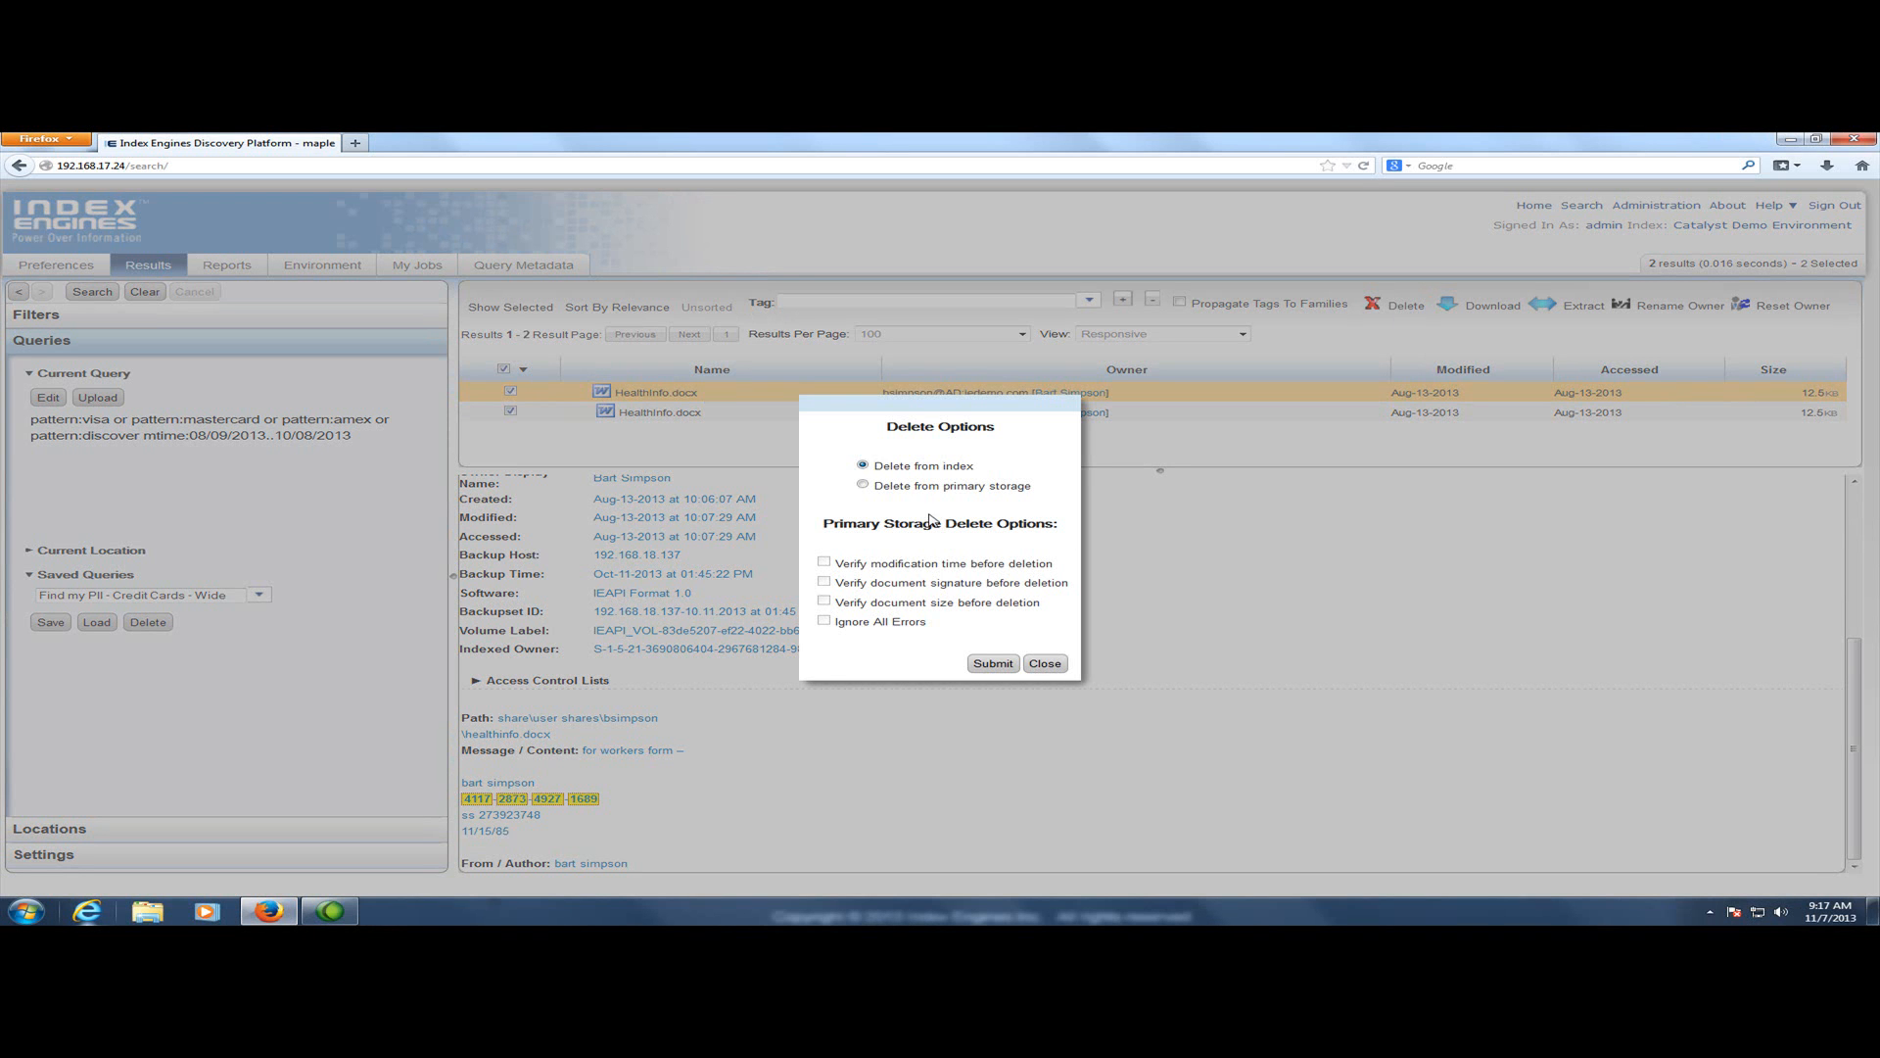
left_click(862, 486)
left_click(1045, 664)
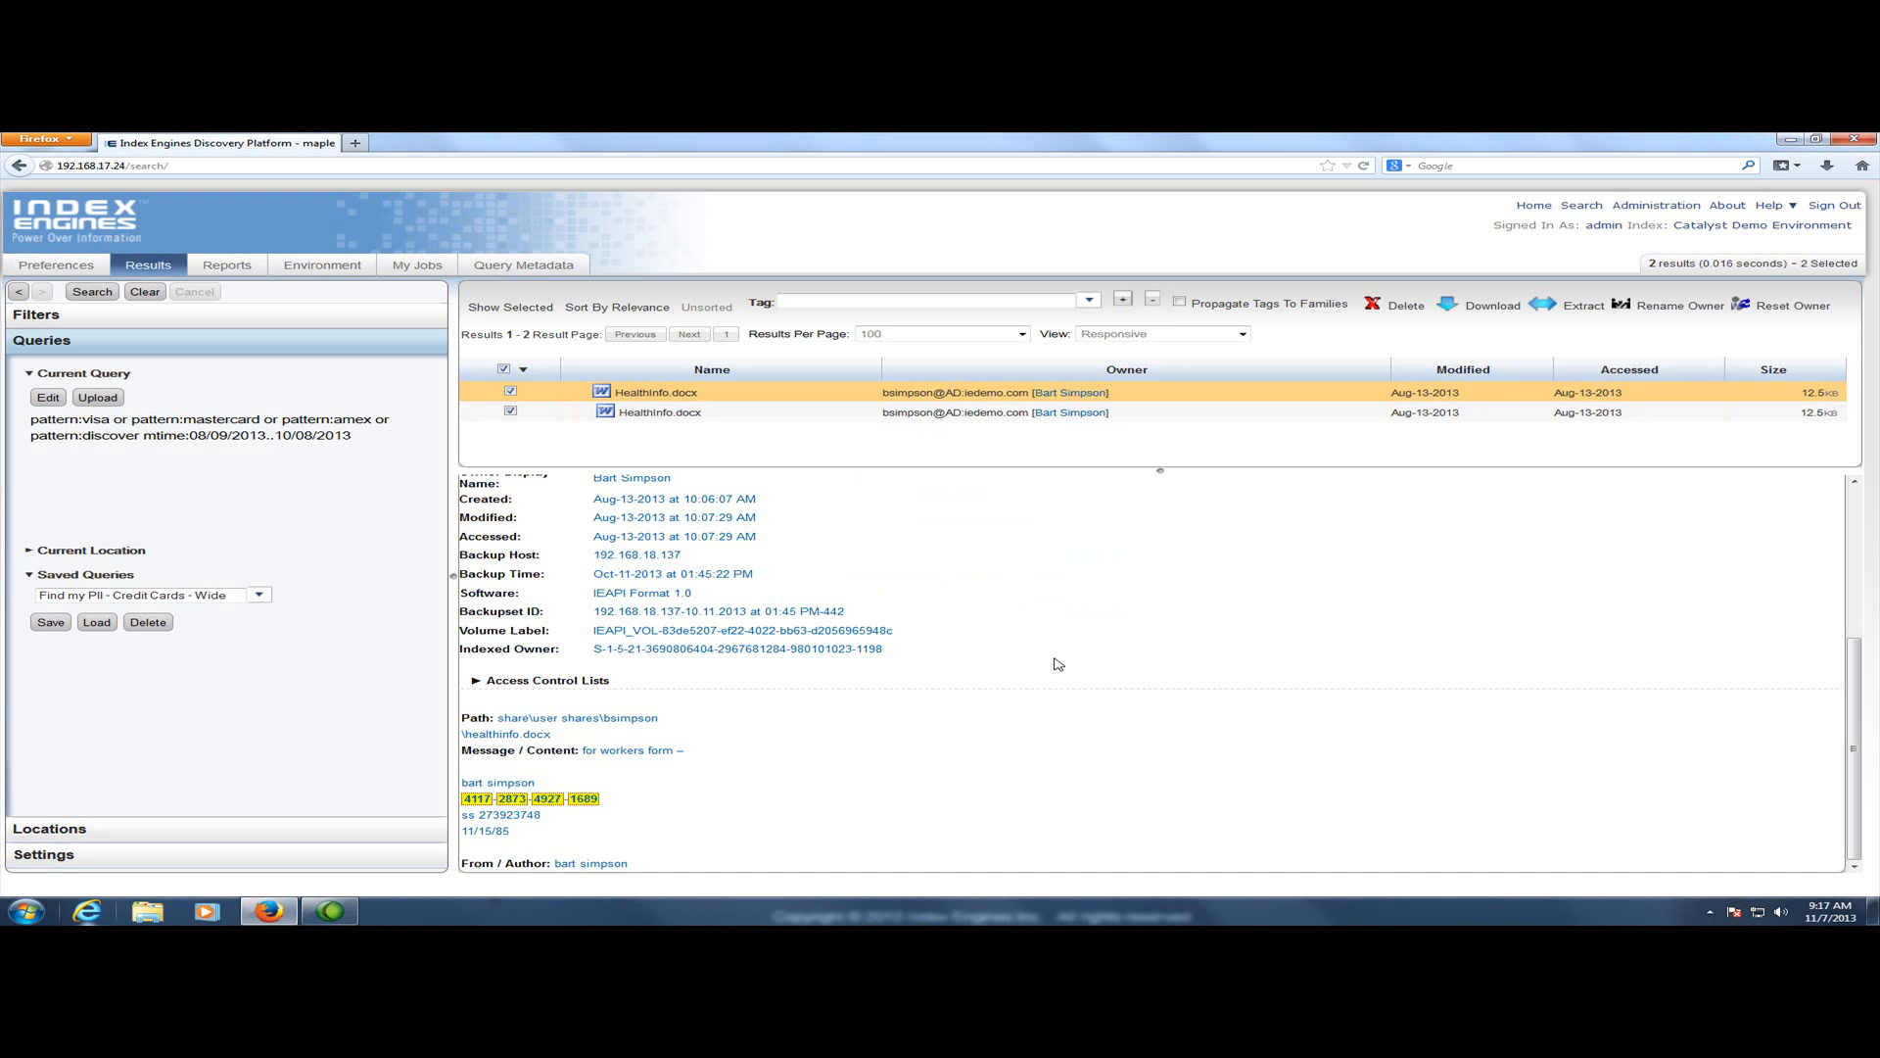
Review the extraction request options for the selected results, then close the dialog
left_click(1582, 306)
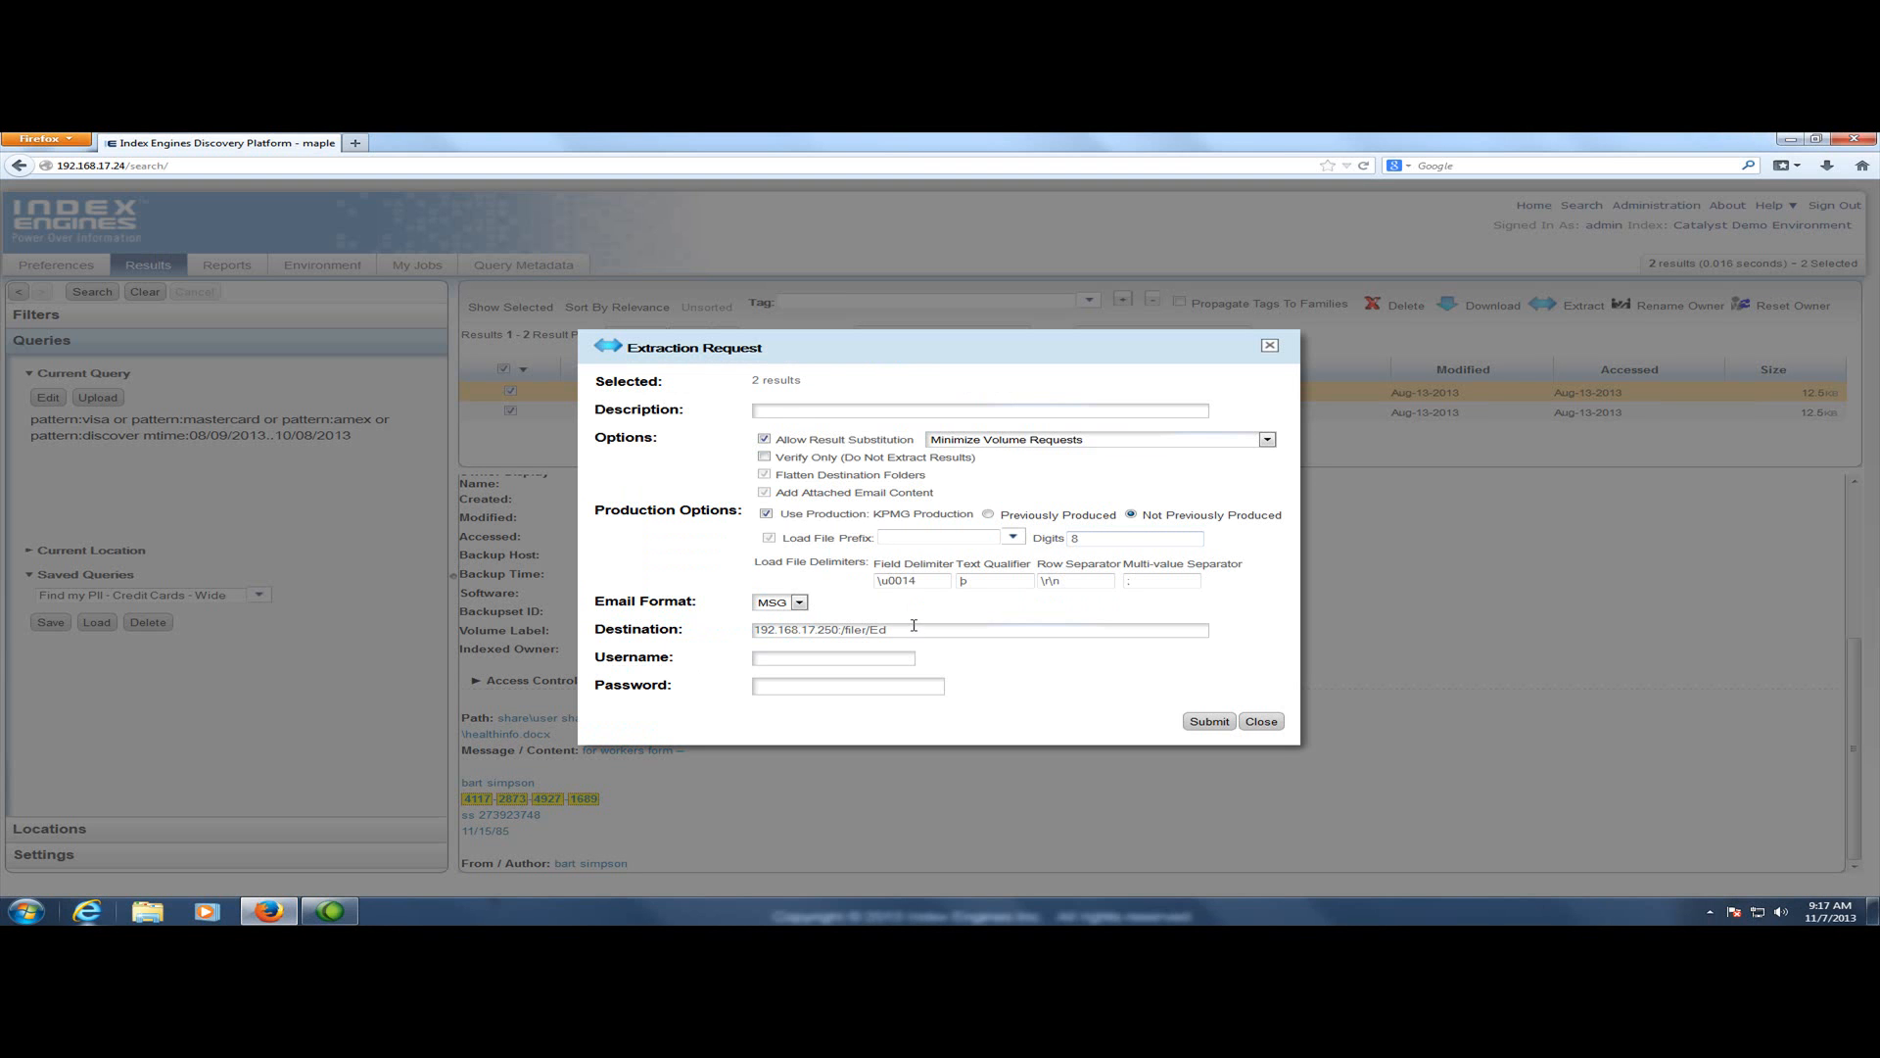
left_click_drag(917, 628, 685, 629)
left_click(775, 663)
left_click(1257, 721)
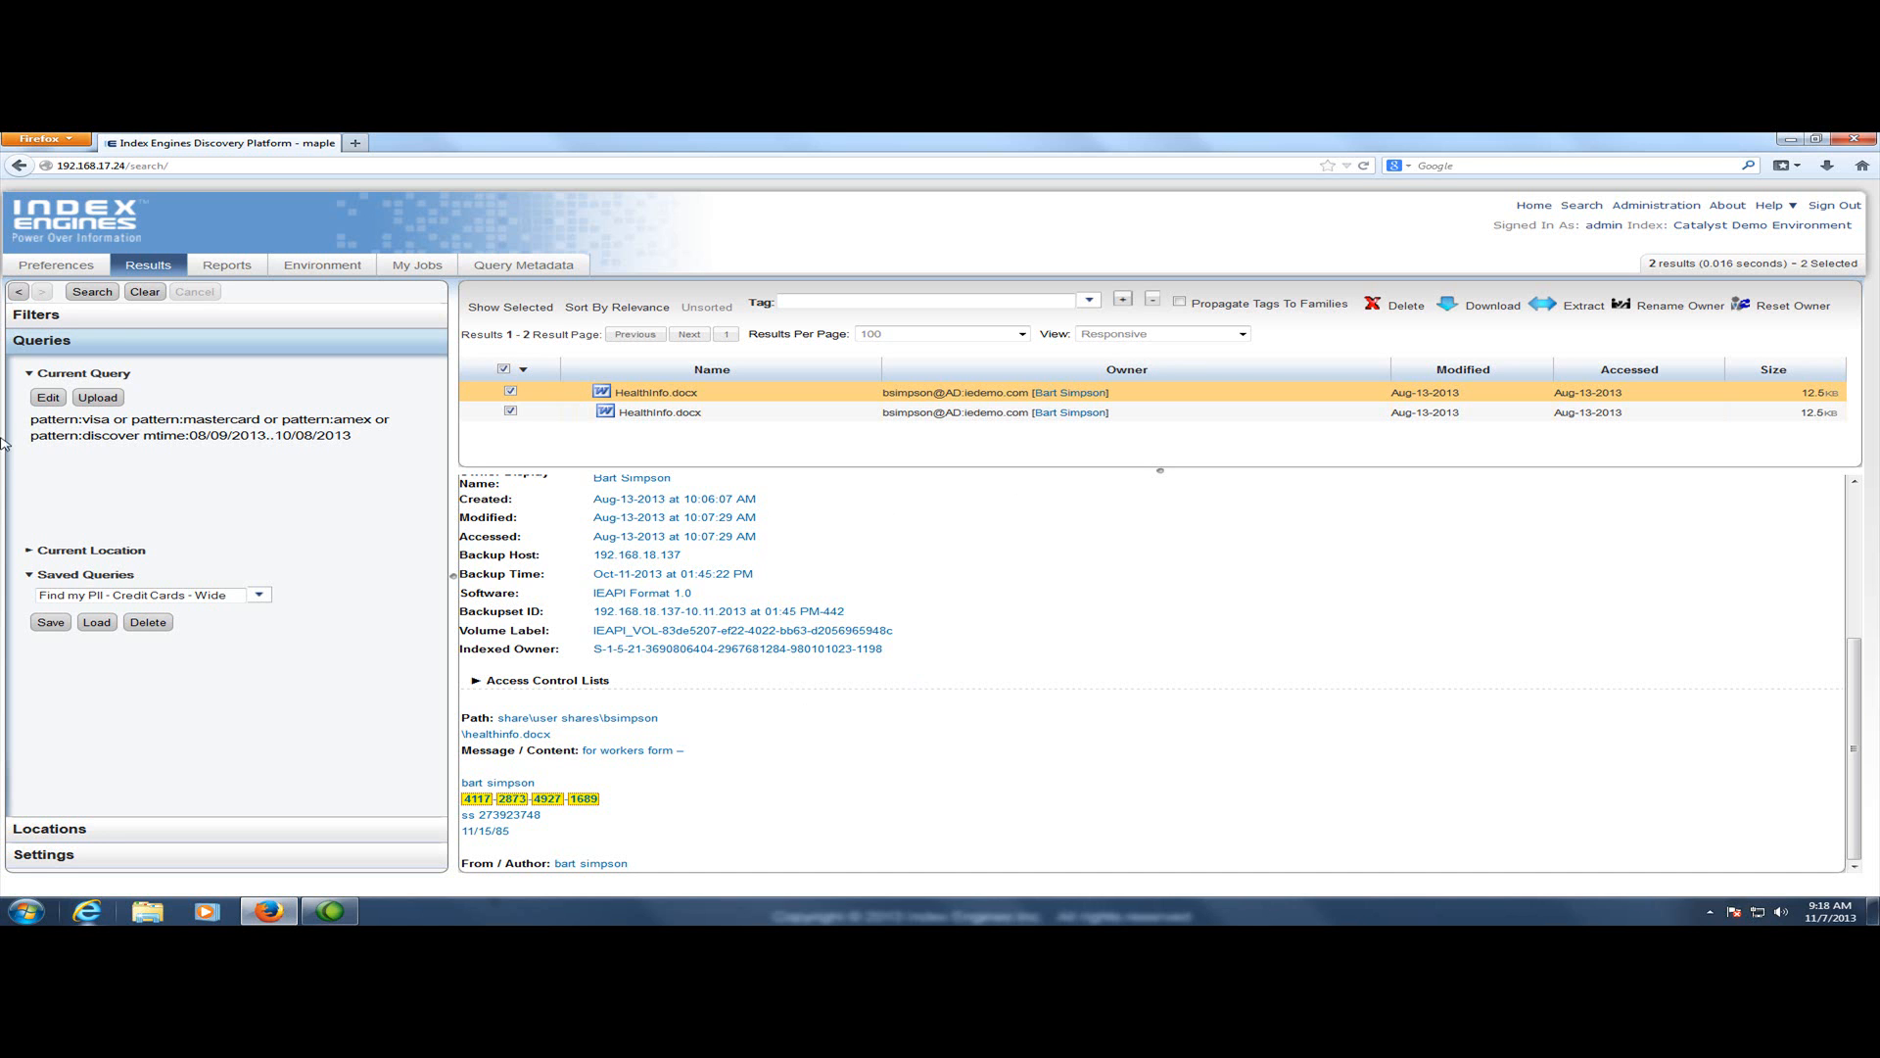
Clear the current query and return to the reports view
left_click(145, 291)
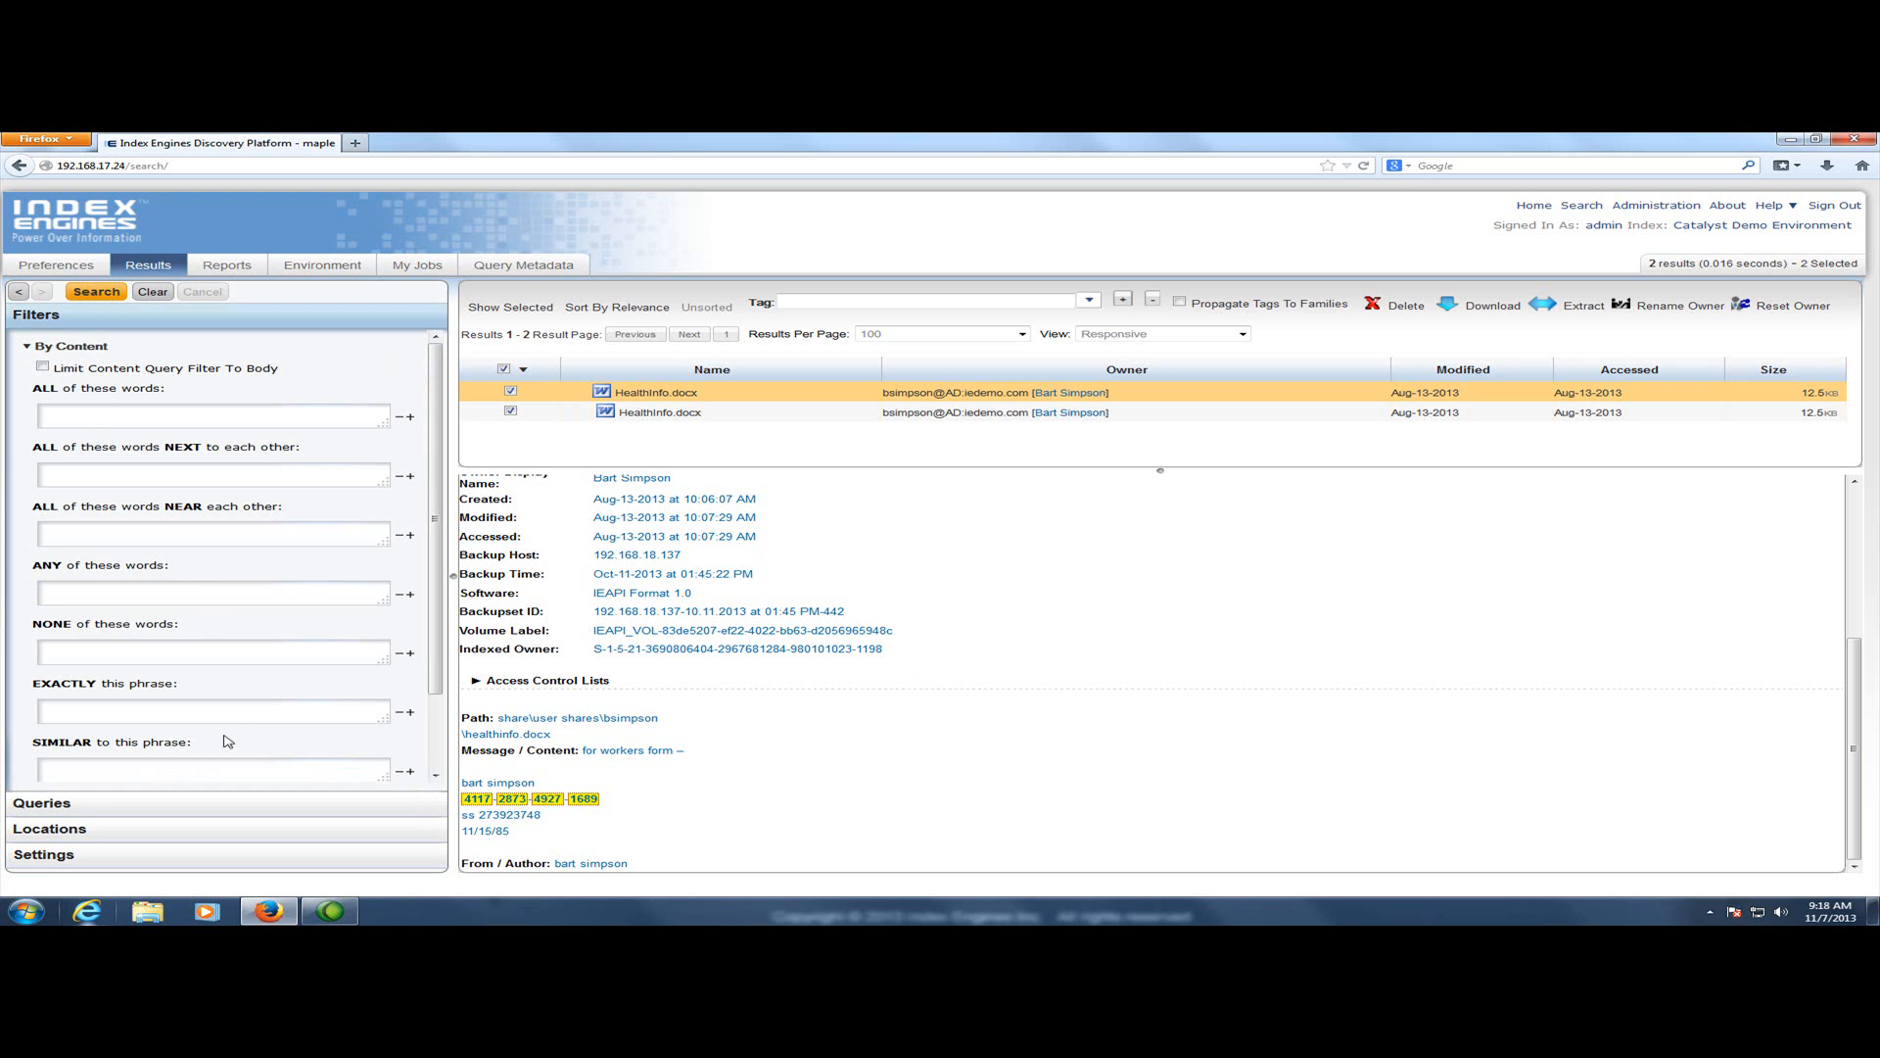
left_click(87, 348)
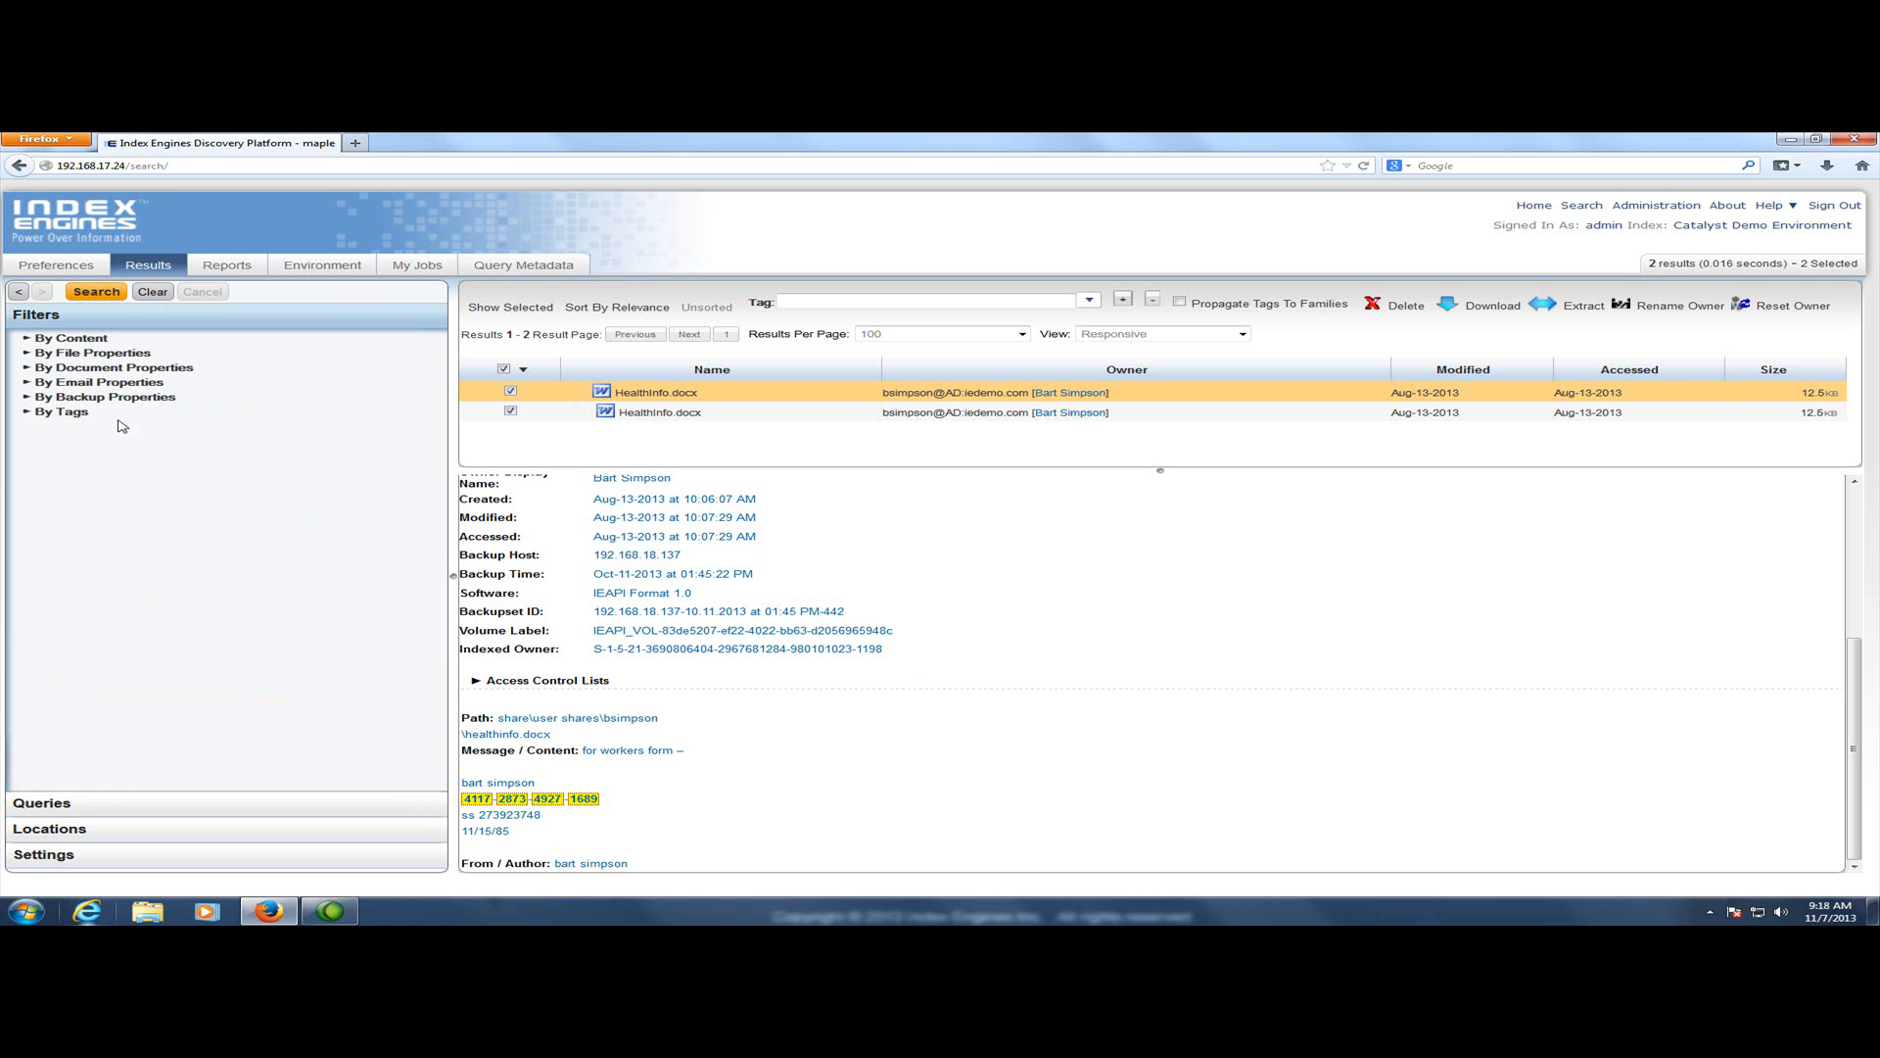
left_click(226, 266)
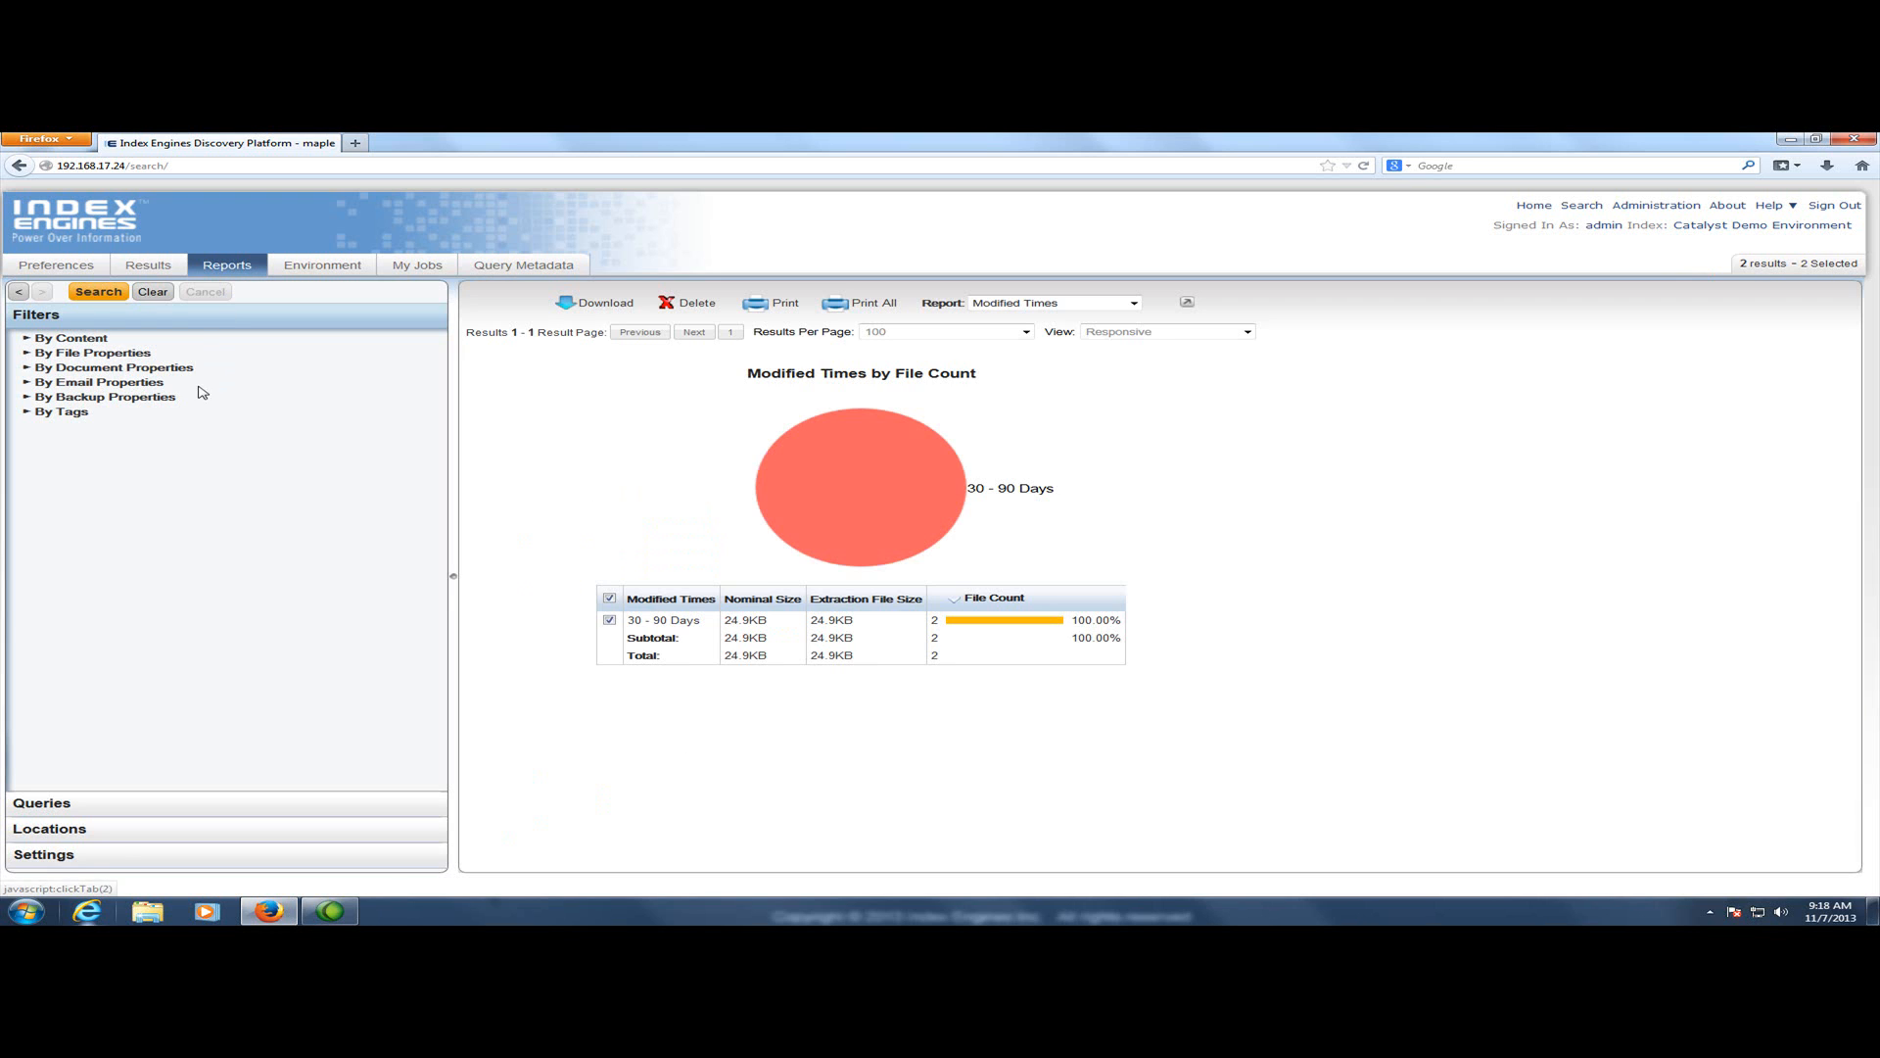
Load the saved query "Find my PII - Social Security - Wide" and run the search
left_click(84, 802)
left_click(88, 406)
left_click(260, 426)
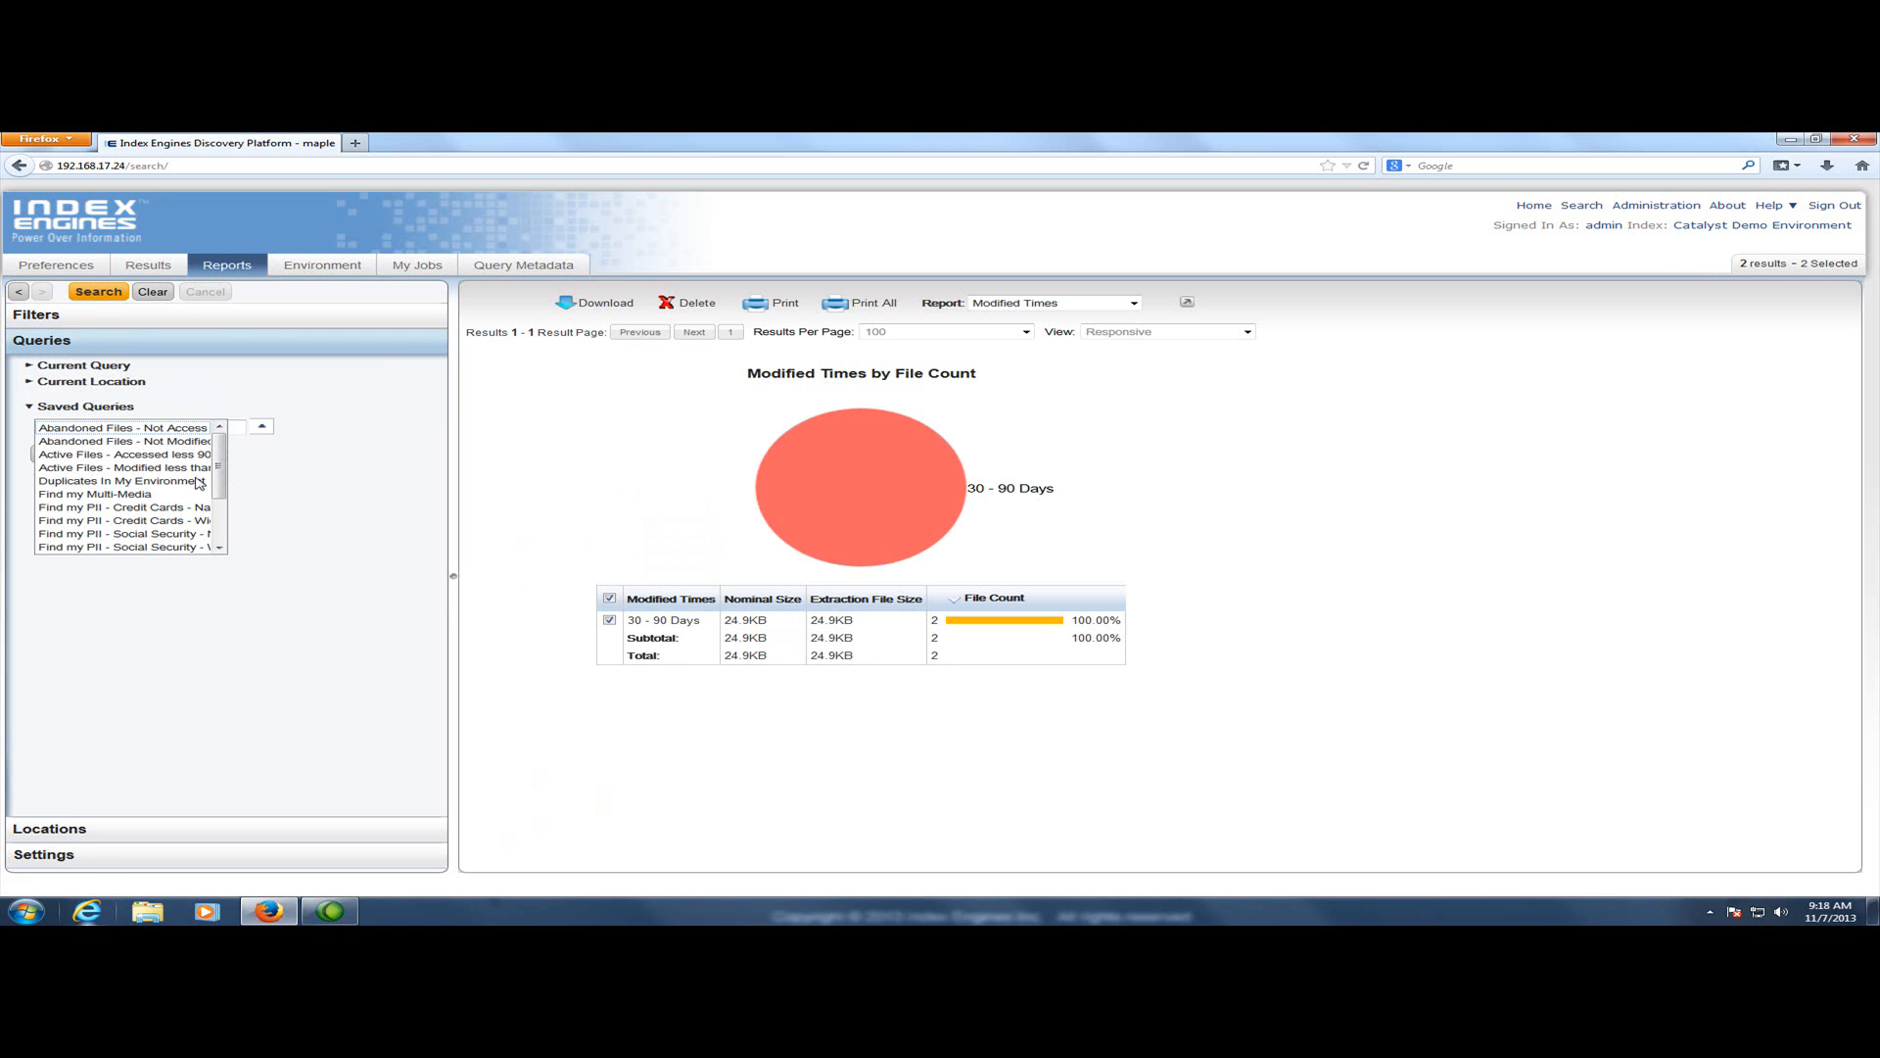
left_click(137, 549)
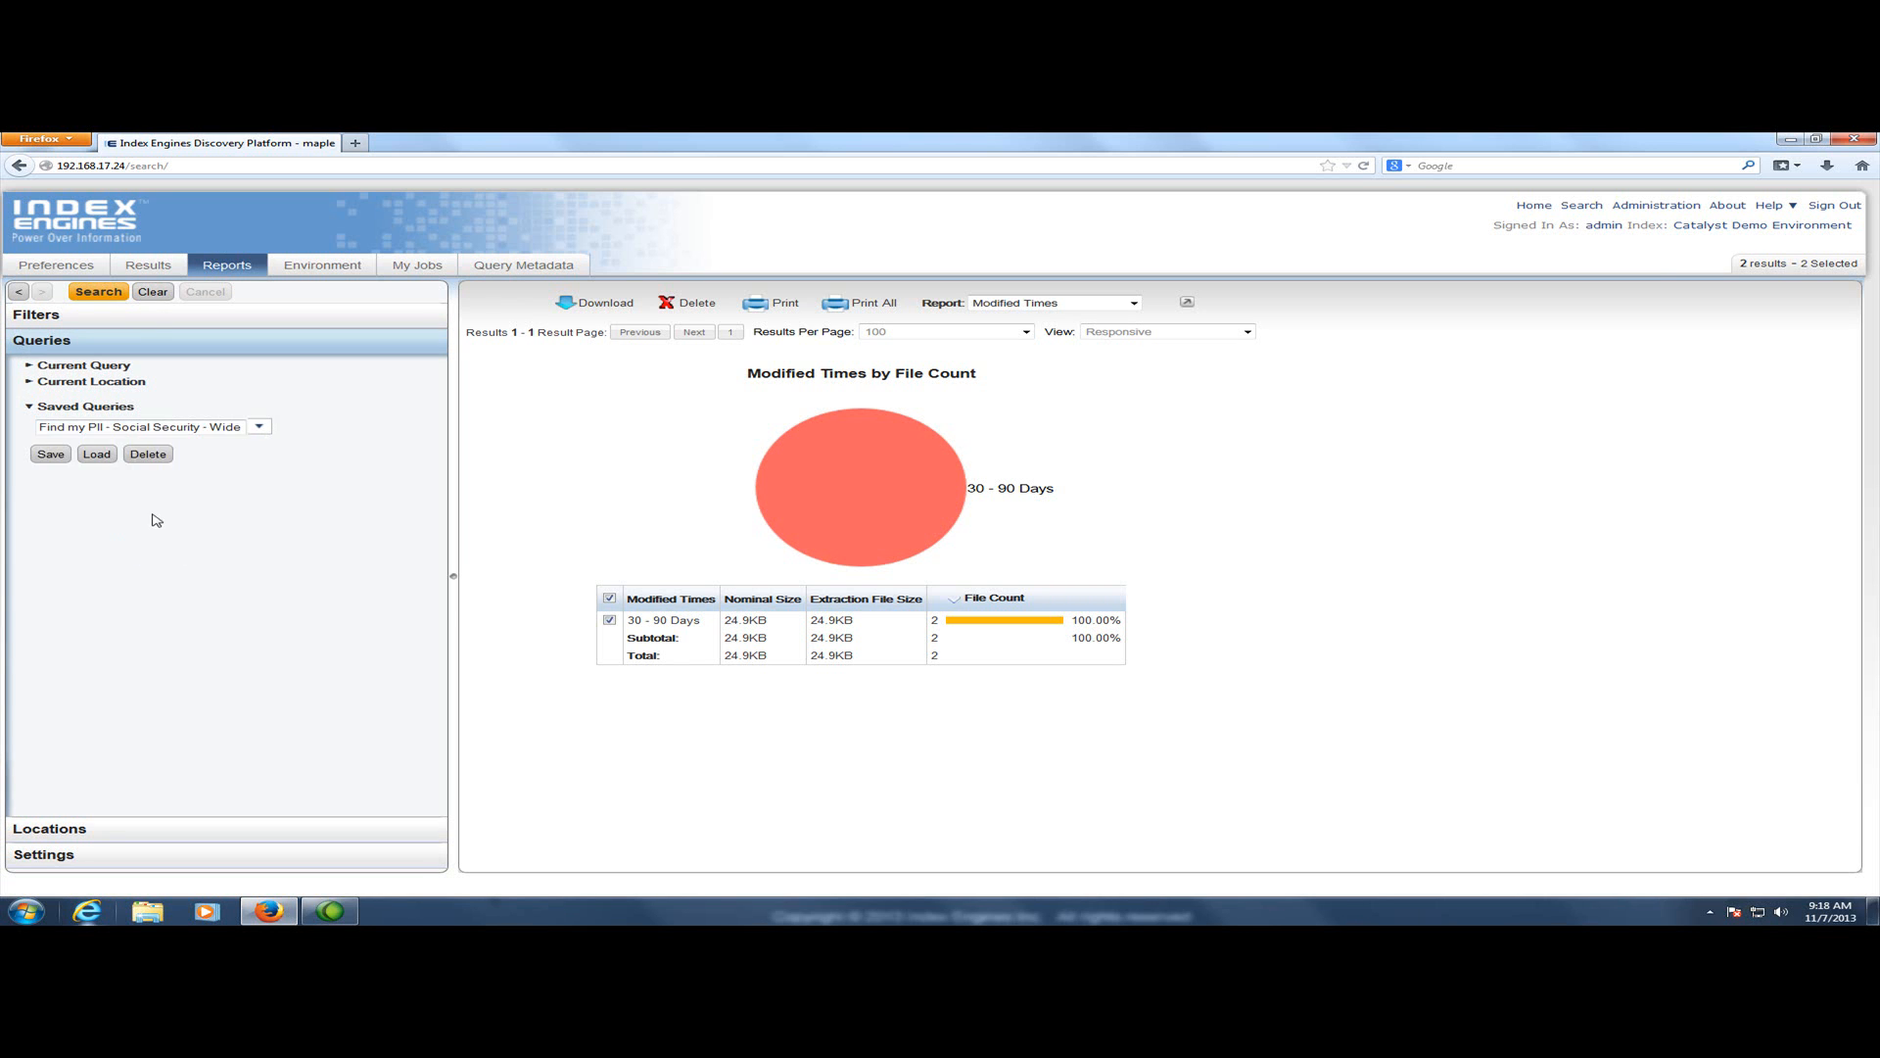
left_click(102, 456)
left_click(83, 365)
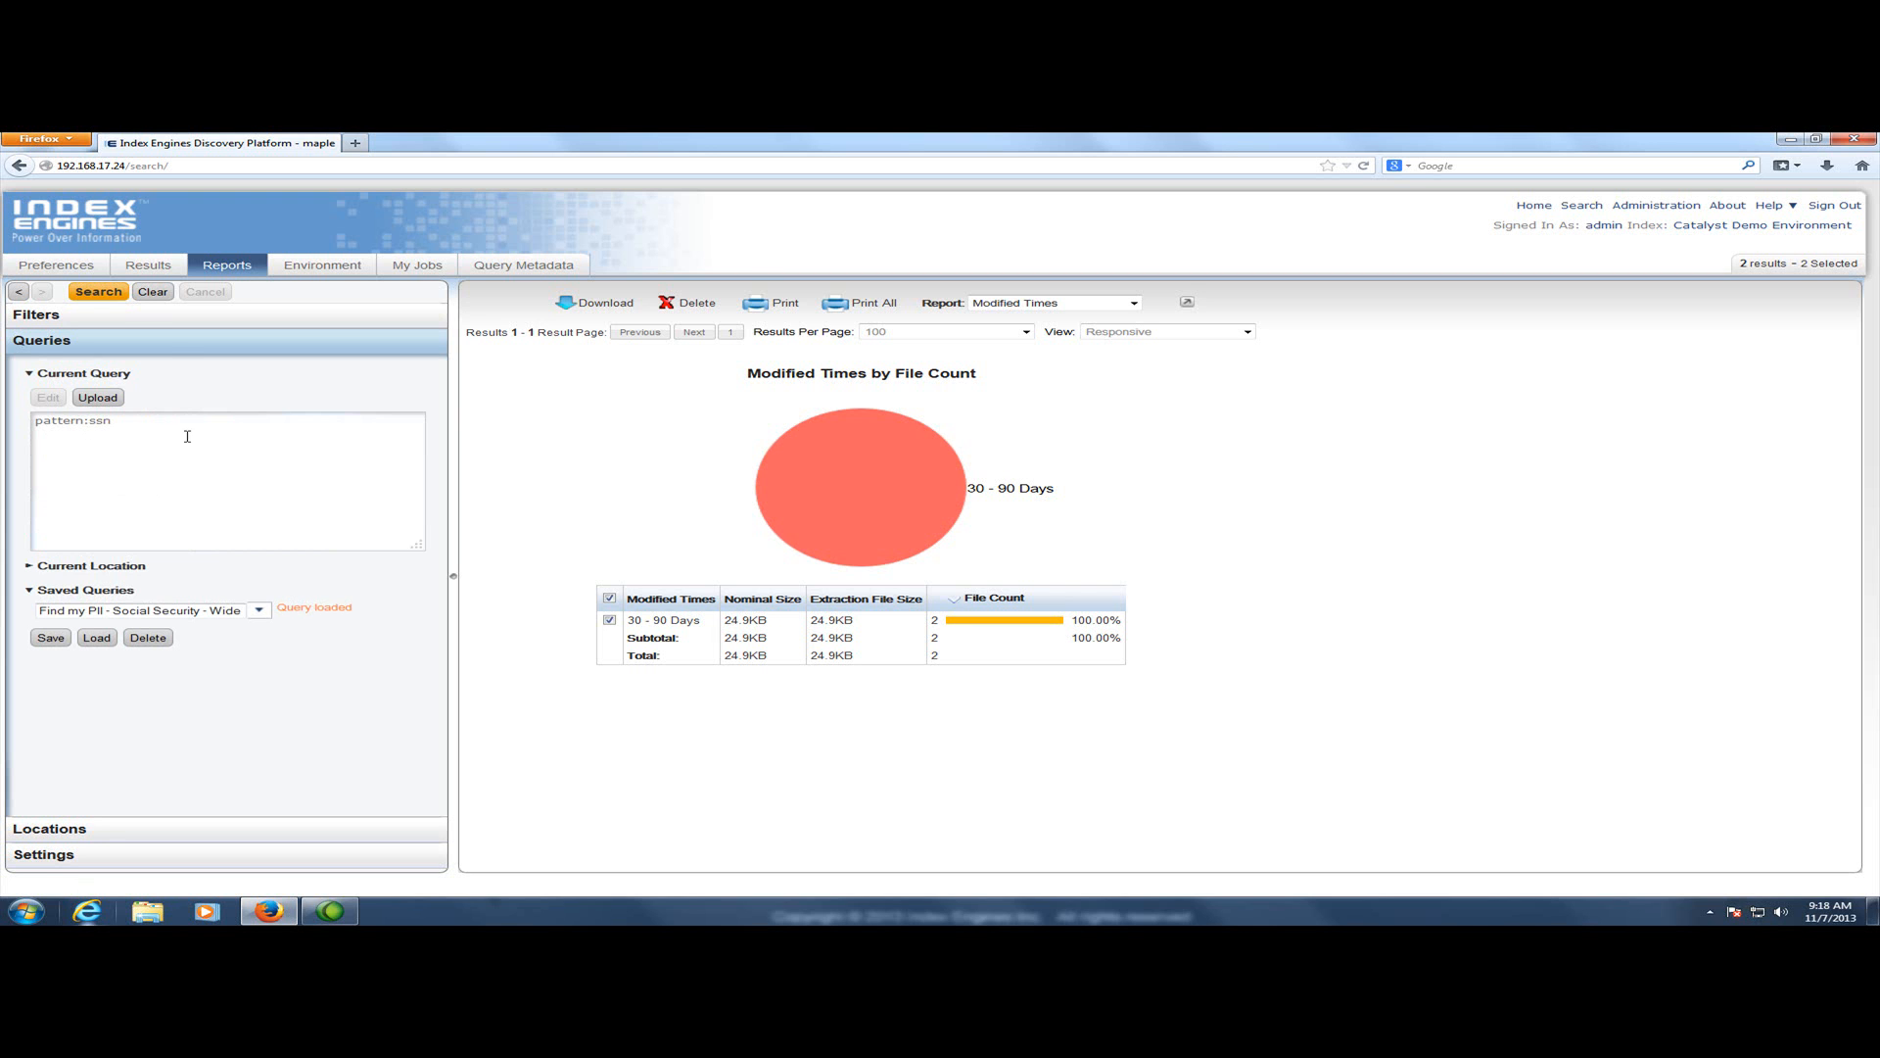
left_click(106, 291)
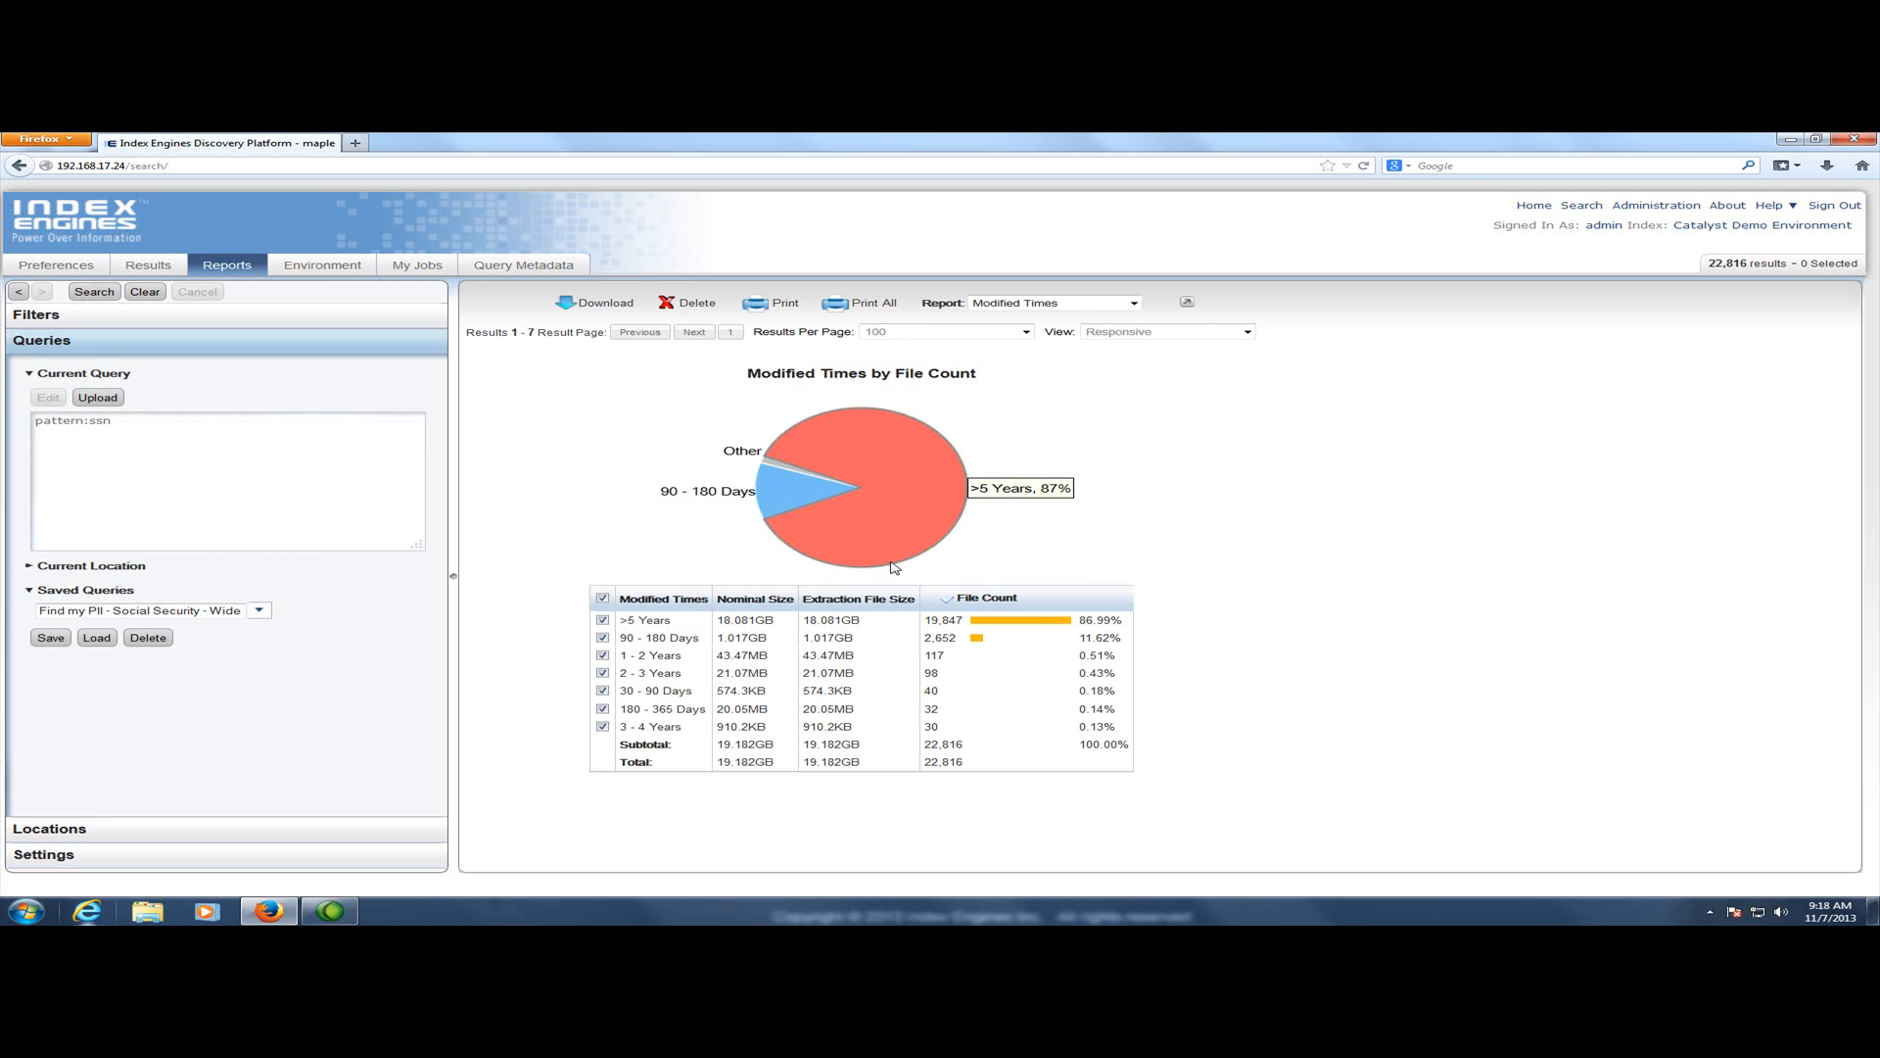
Show the Owners report for the Social Security results
left_click(1082, 306)
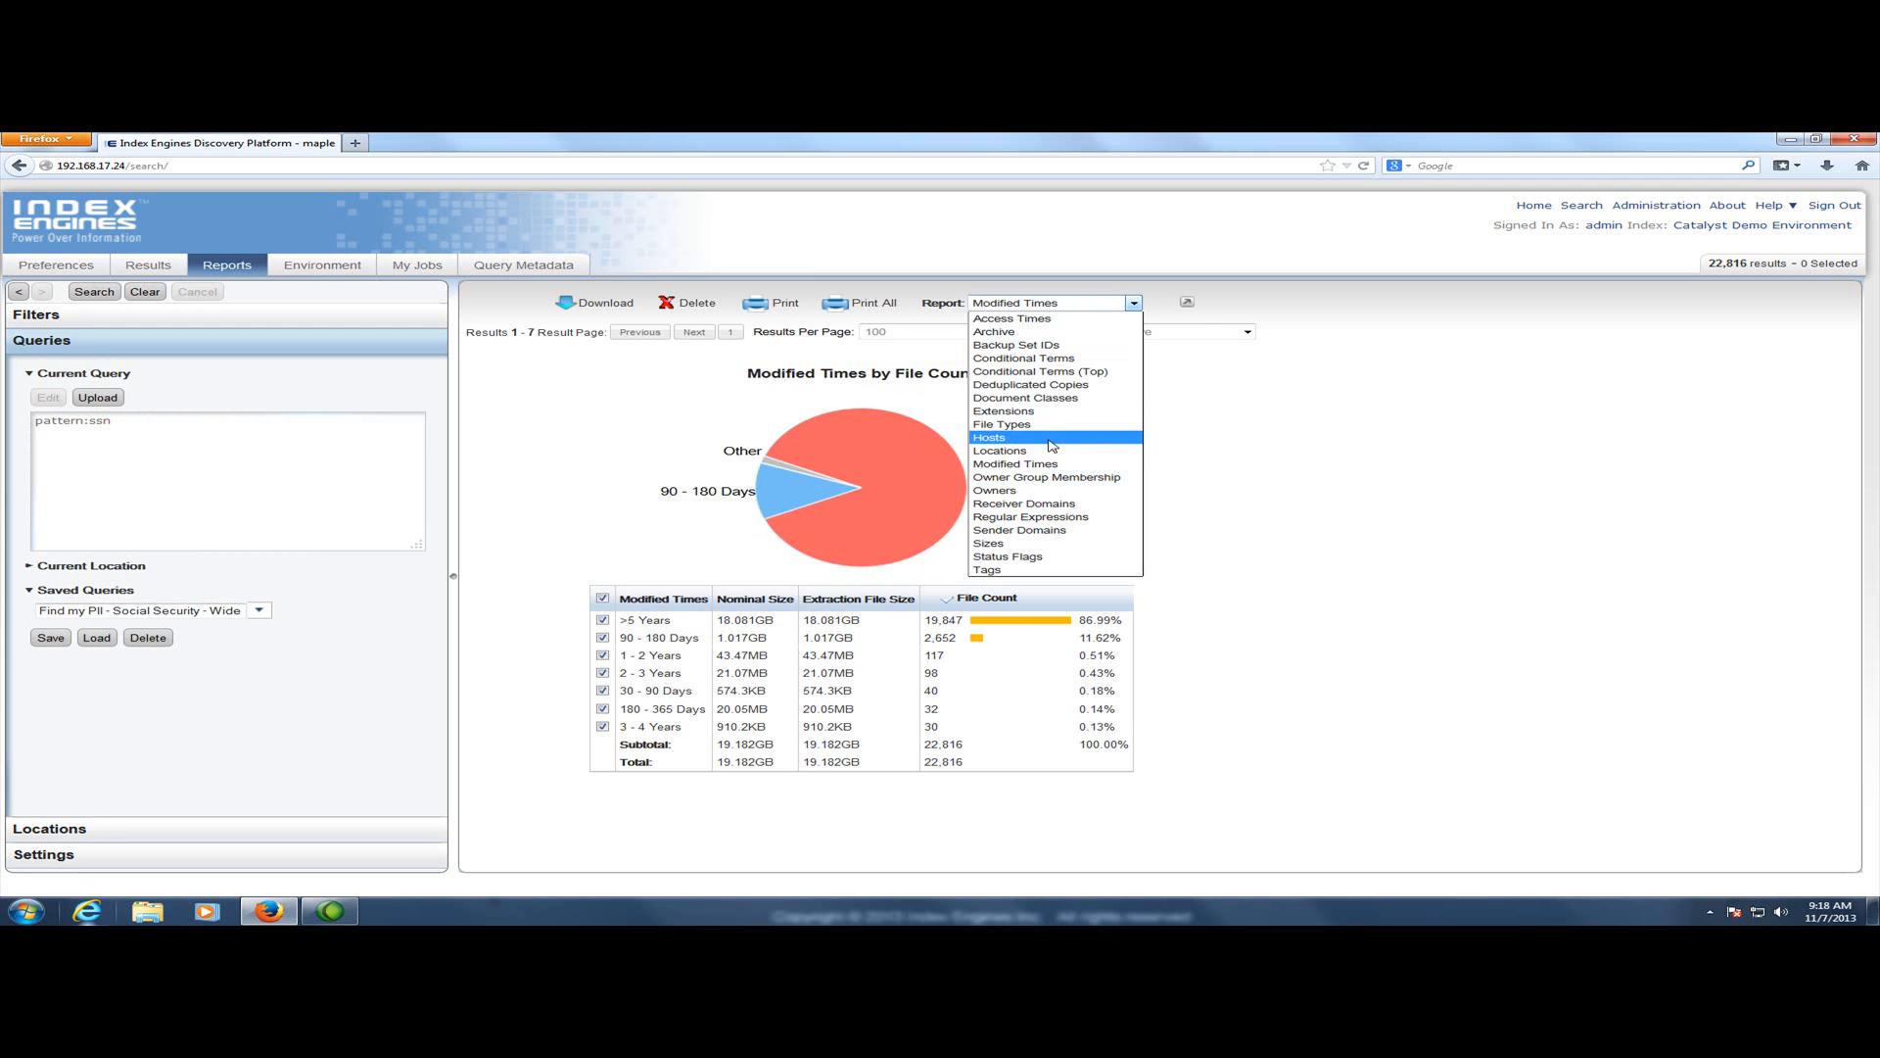
left_click(1038, 492)
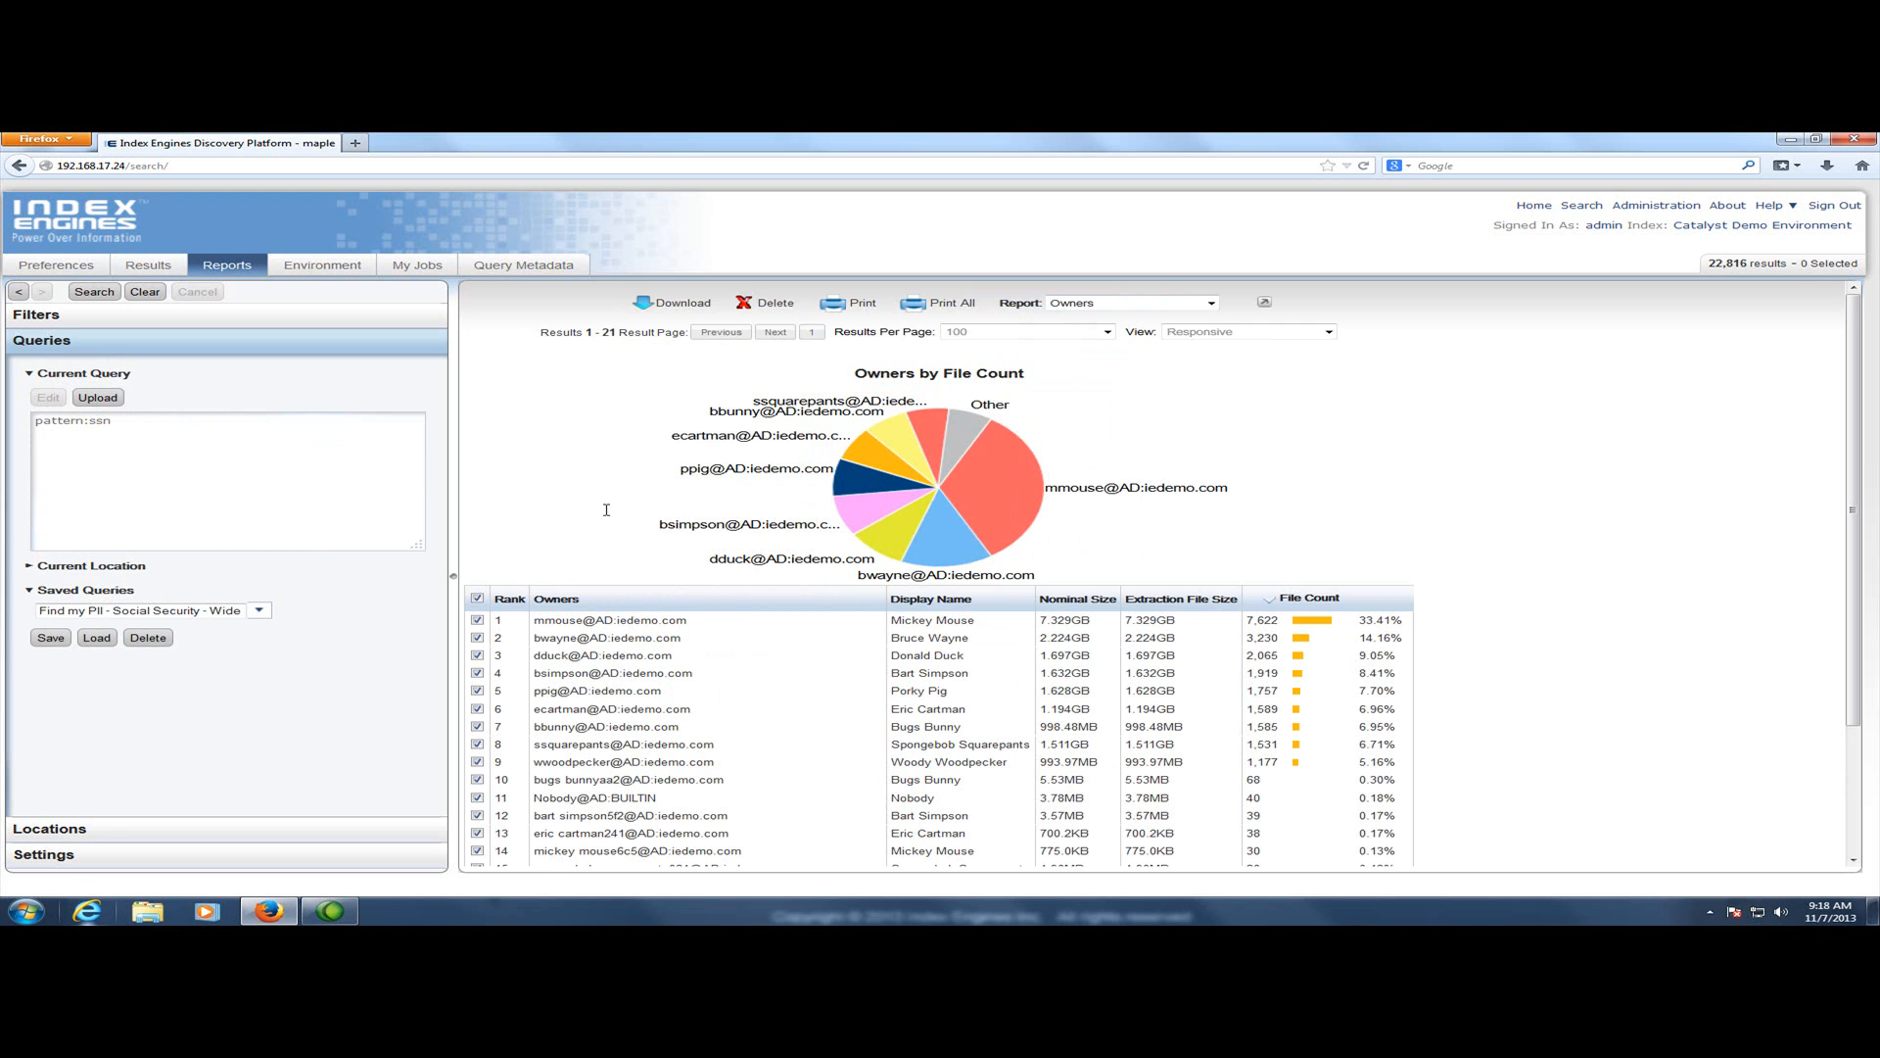
Switch the report to File Types and then to Modified Times
left_click(1159, 305)
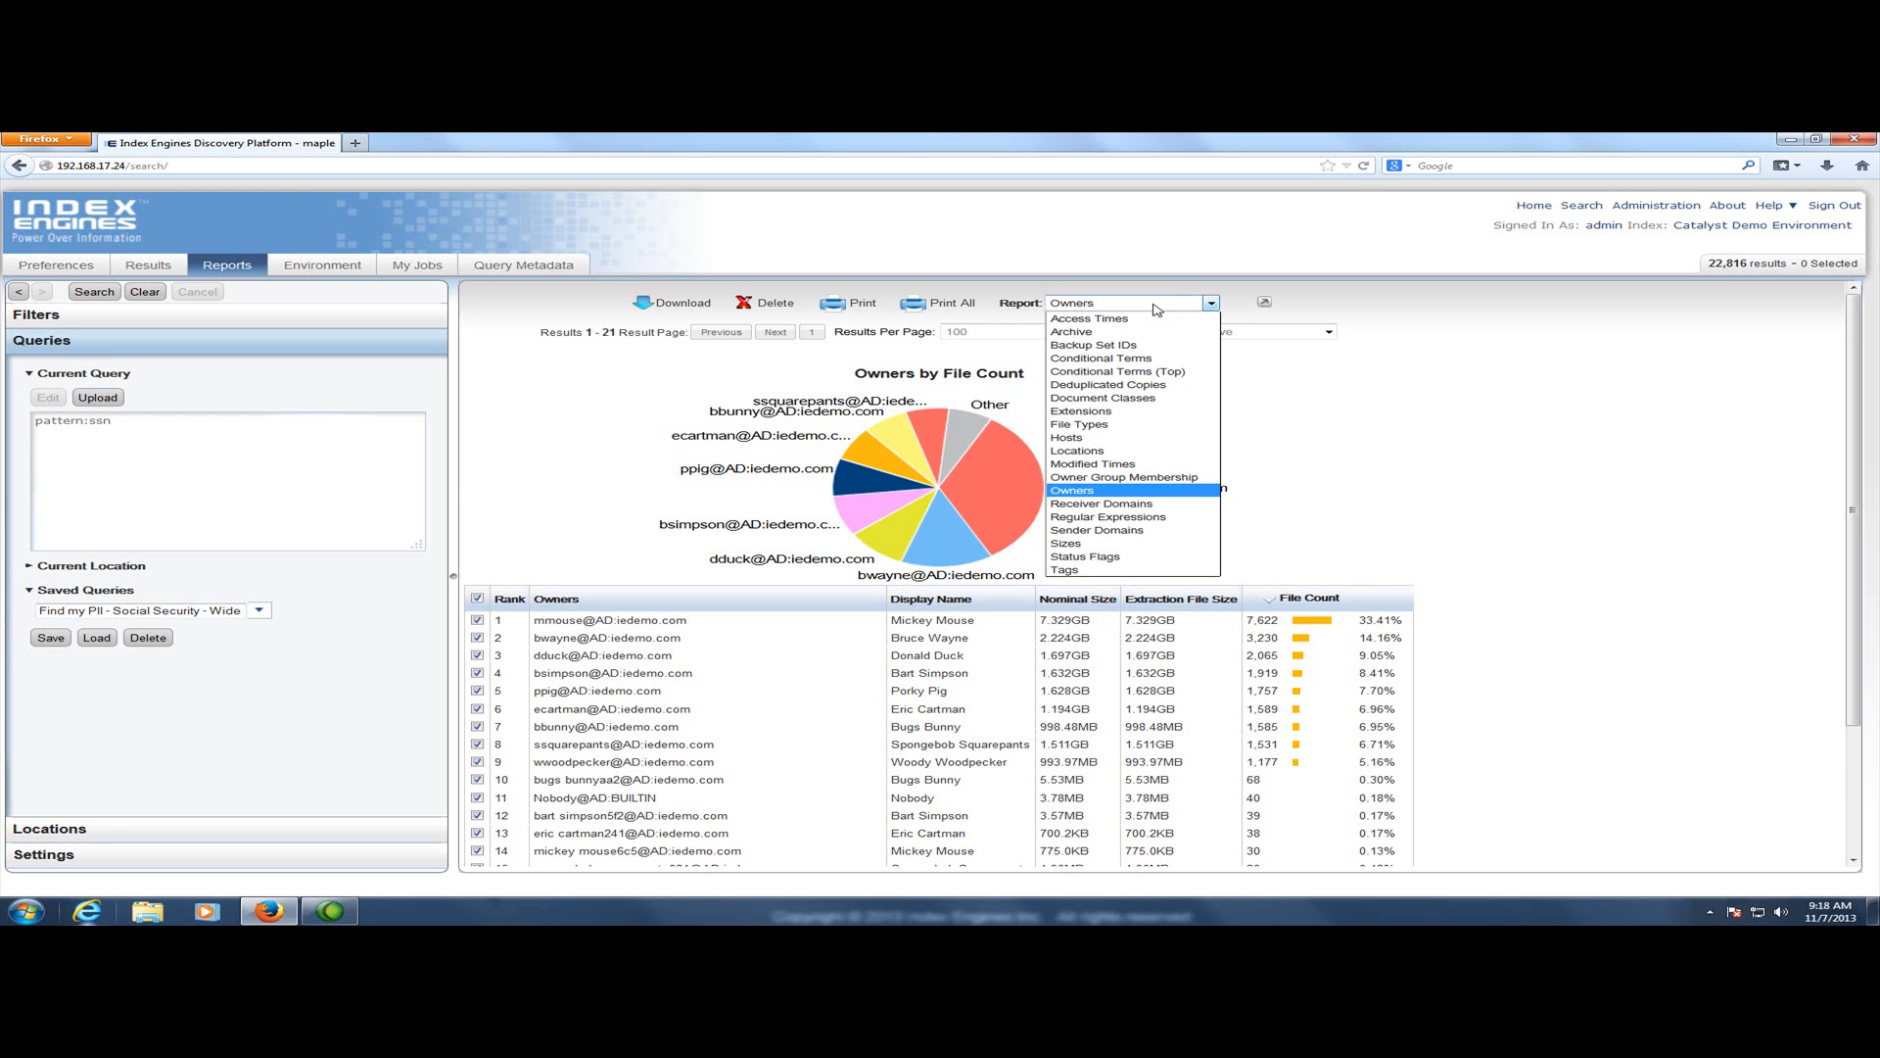
left_click(1113, 424)
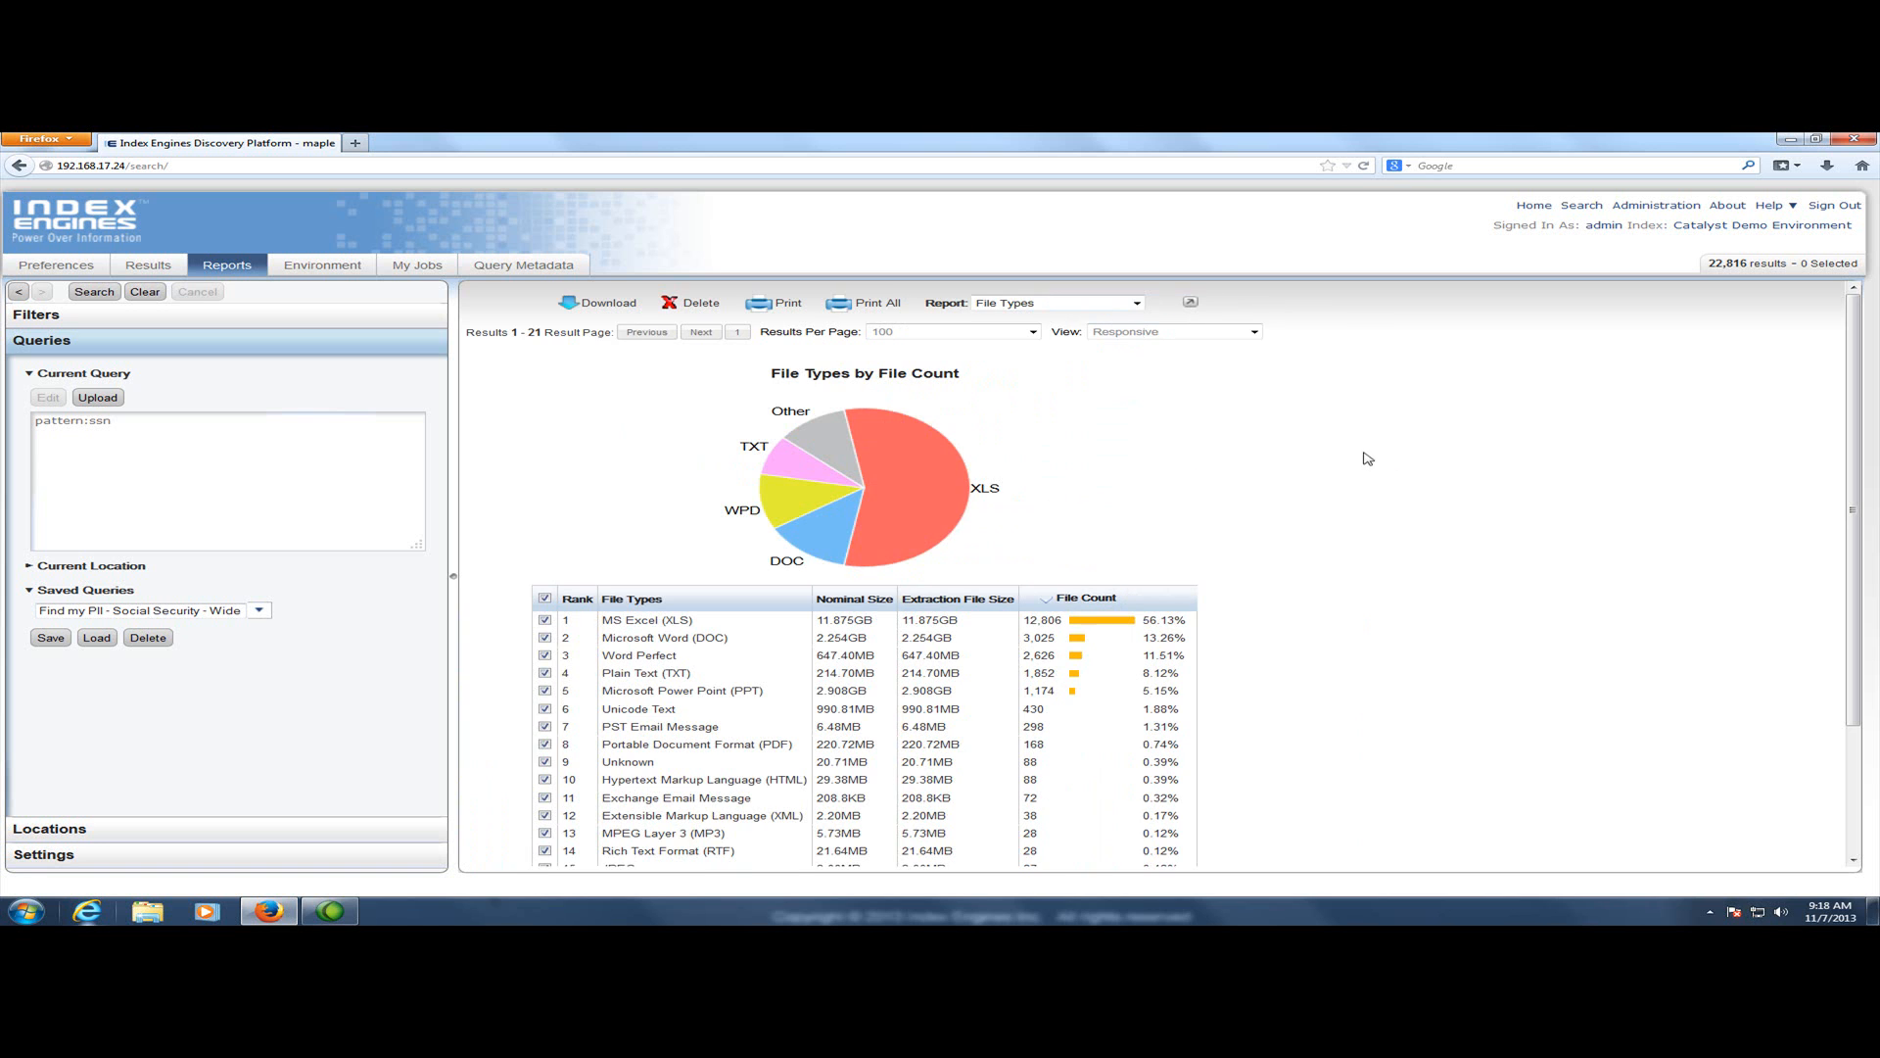
left_click(985, 305)
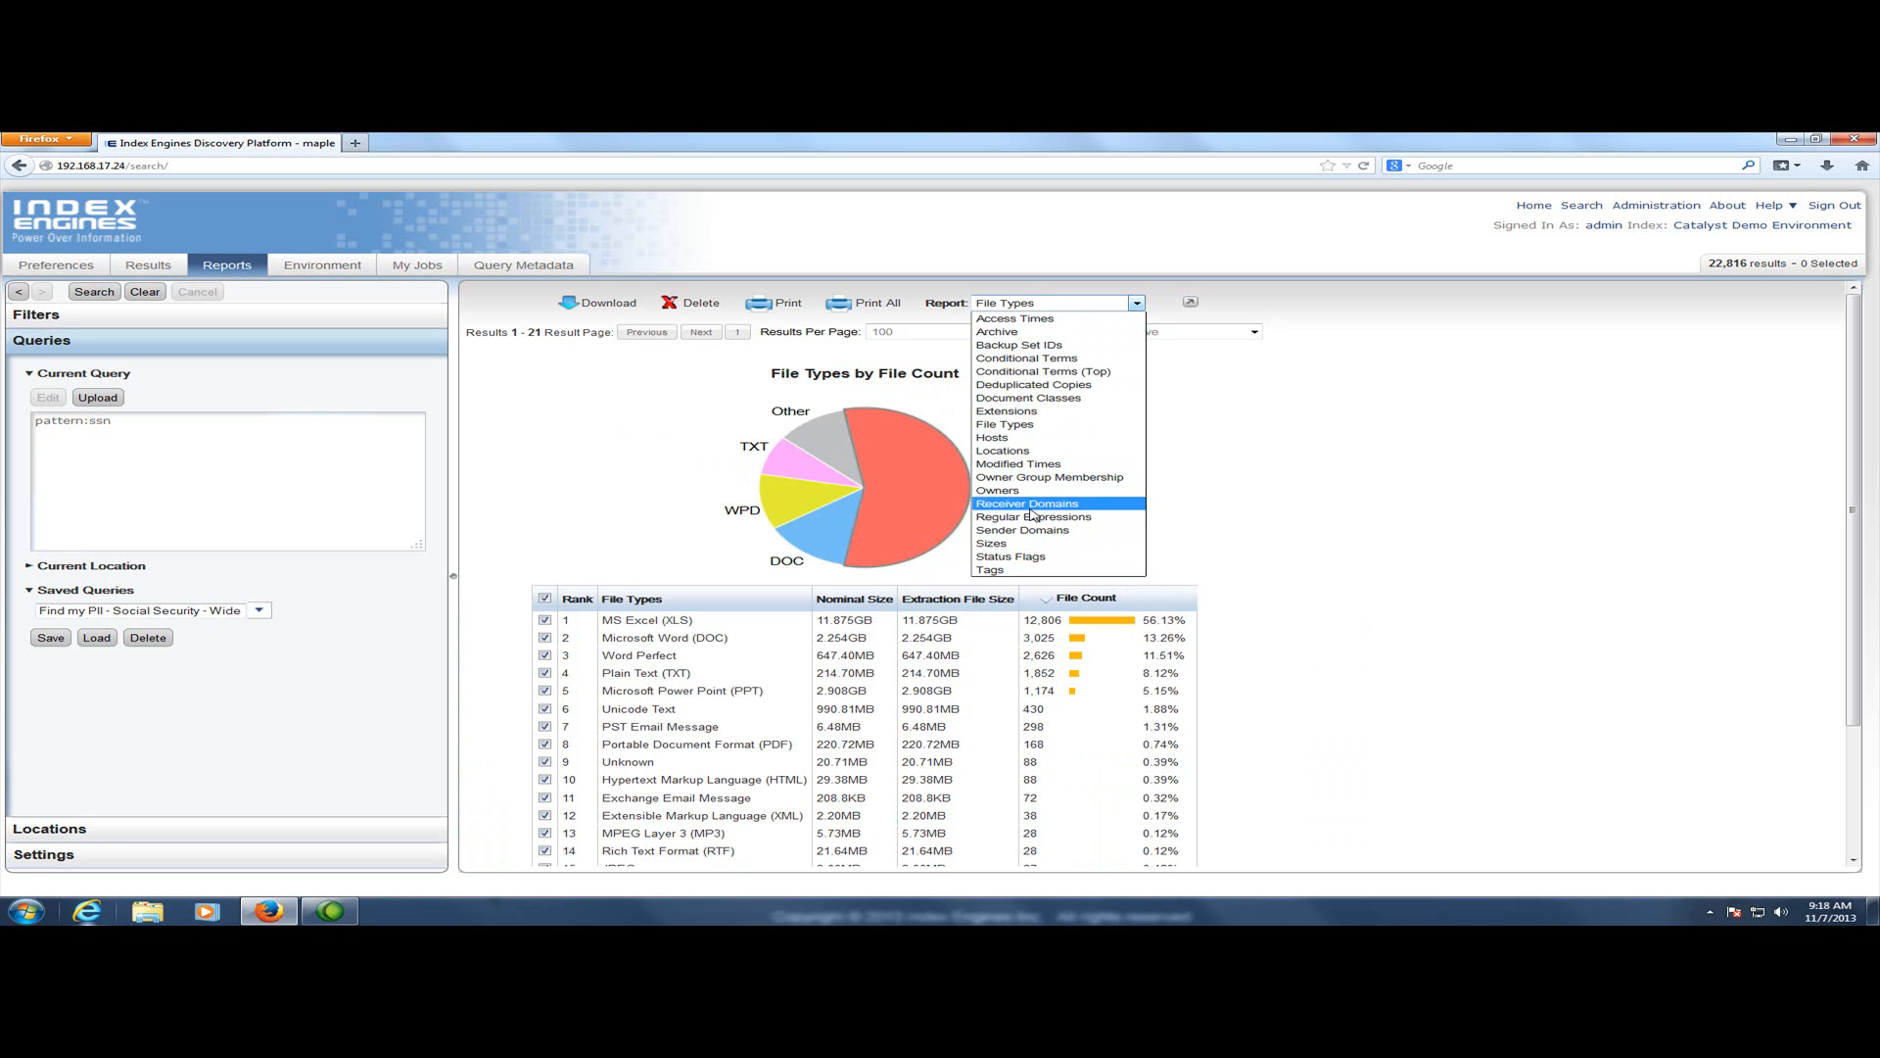
left_click(1040, 466)
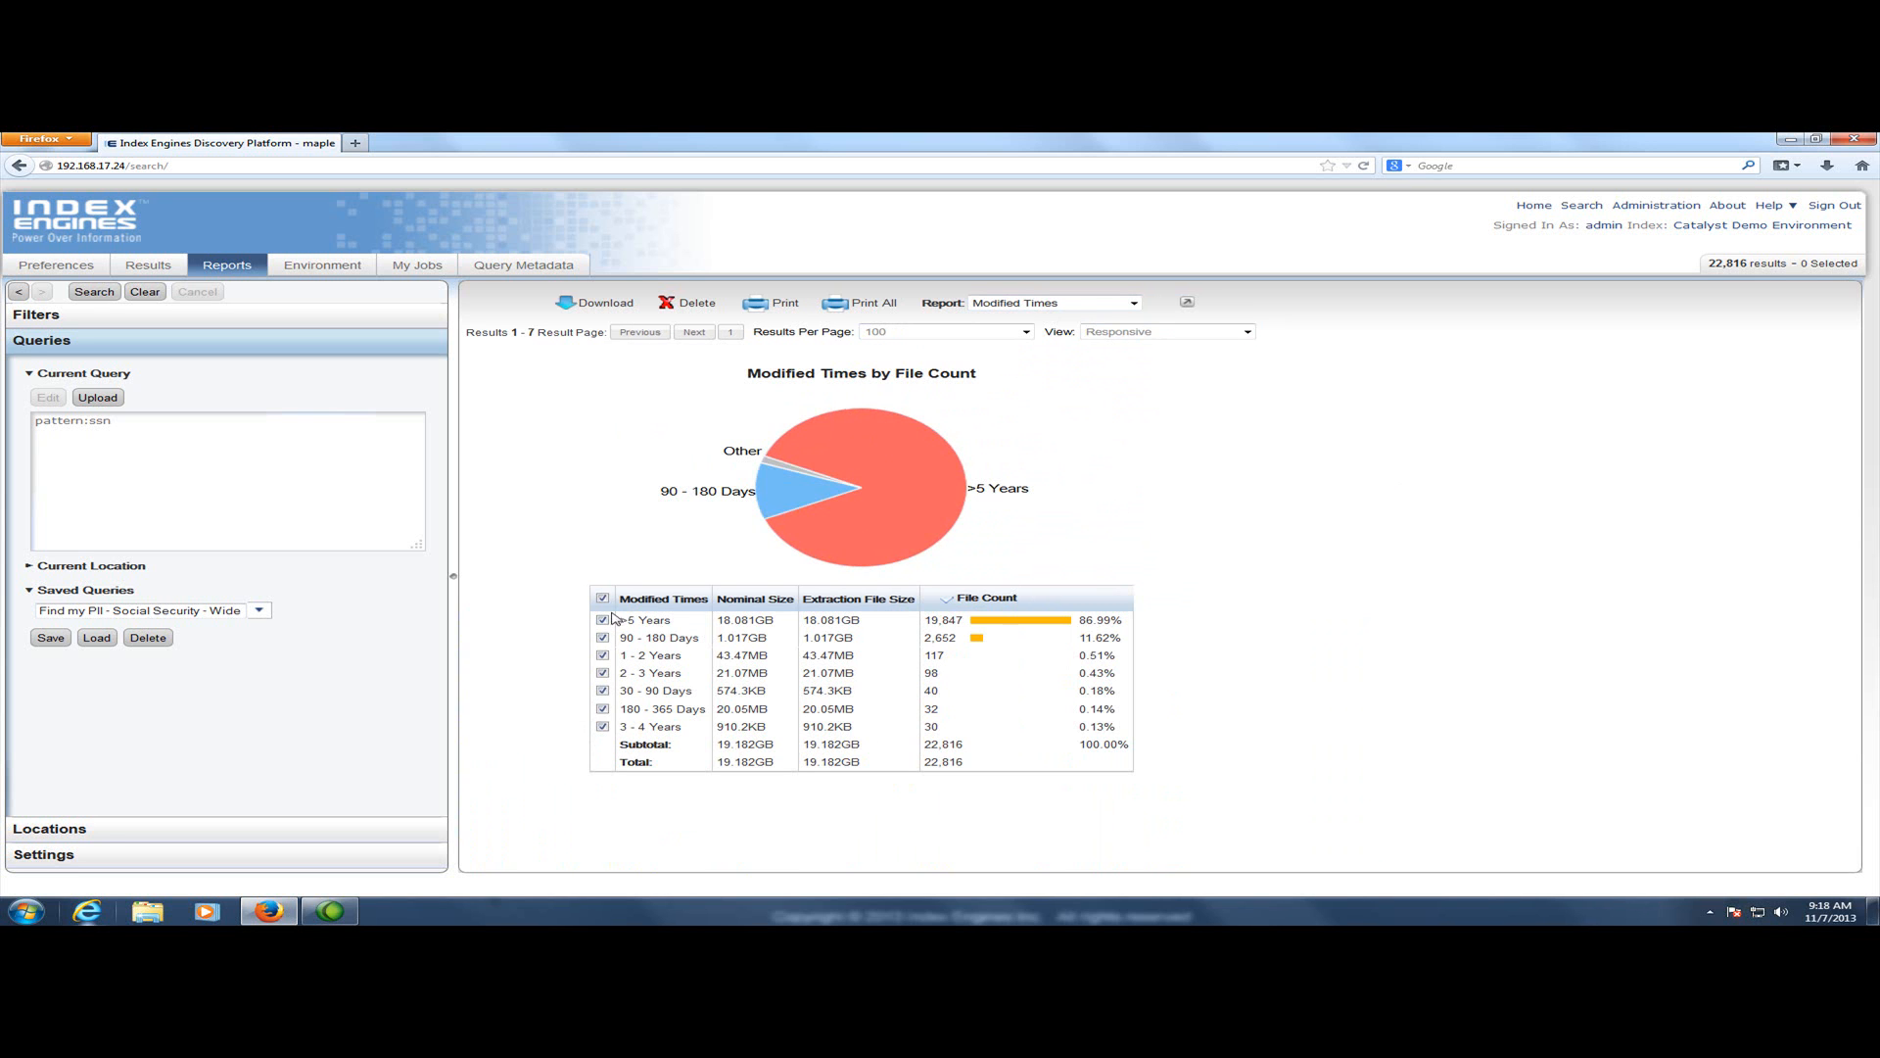
Narrow the search to only the 30 - 90 Days modified-time bucket and rerun it
left_click(603, 600)
left_click(603, 691)
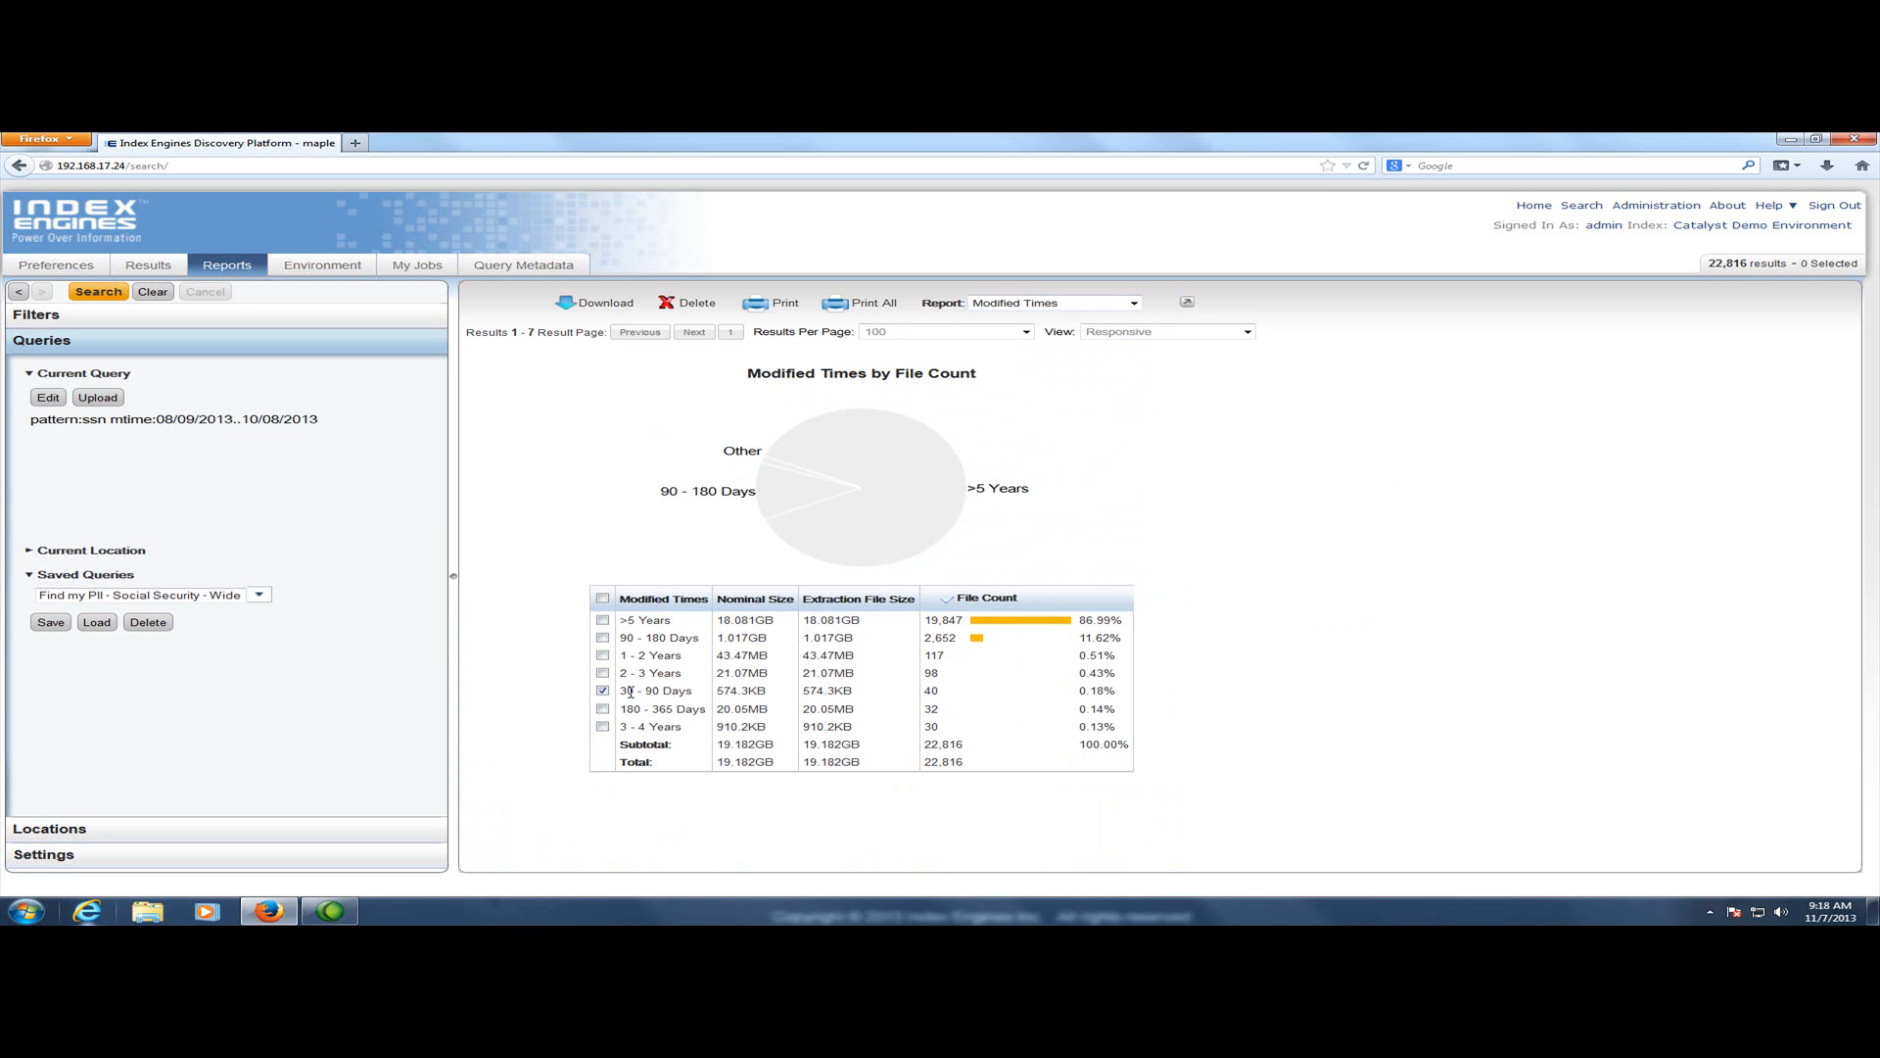
left_click(99, 291)
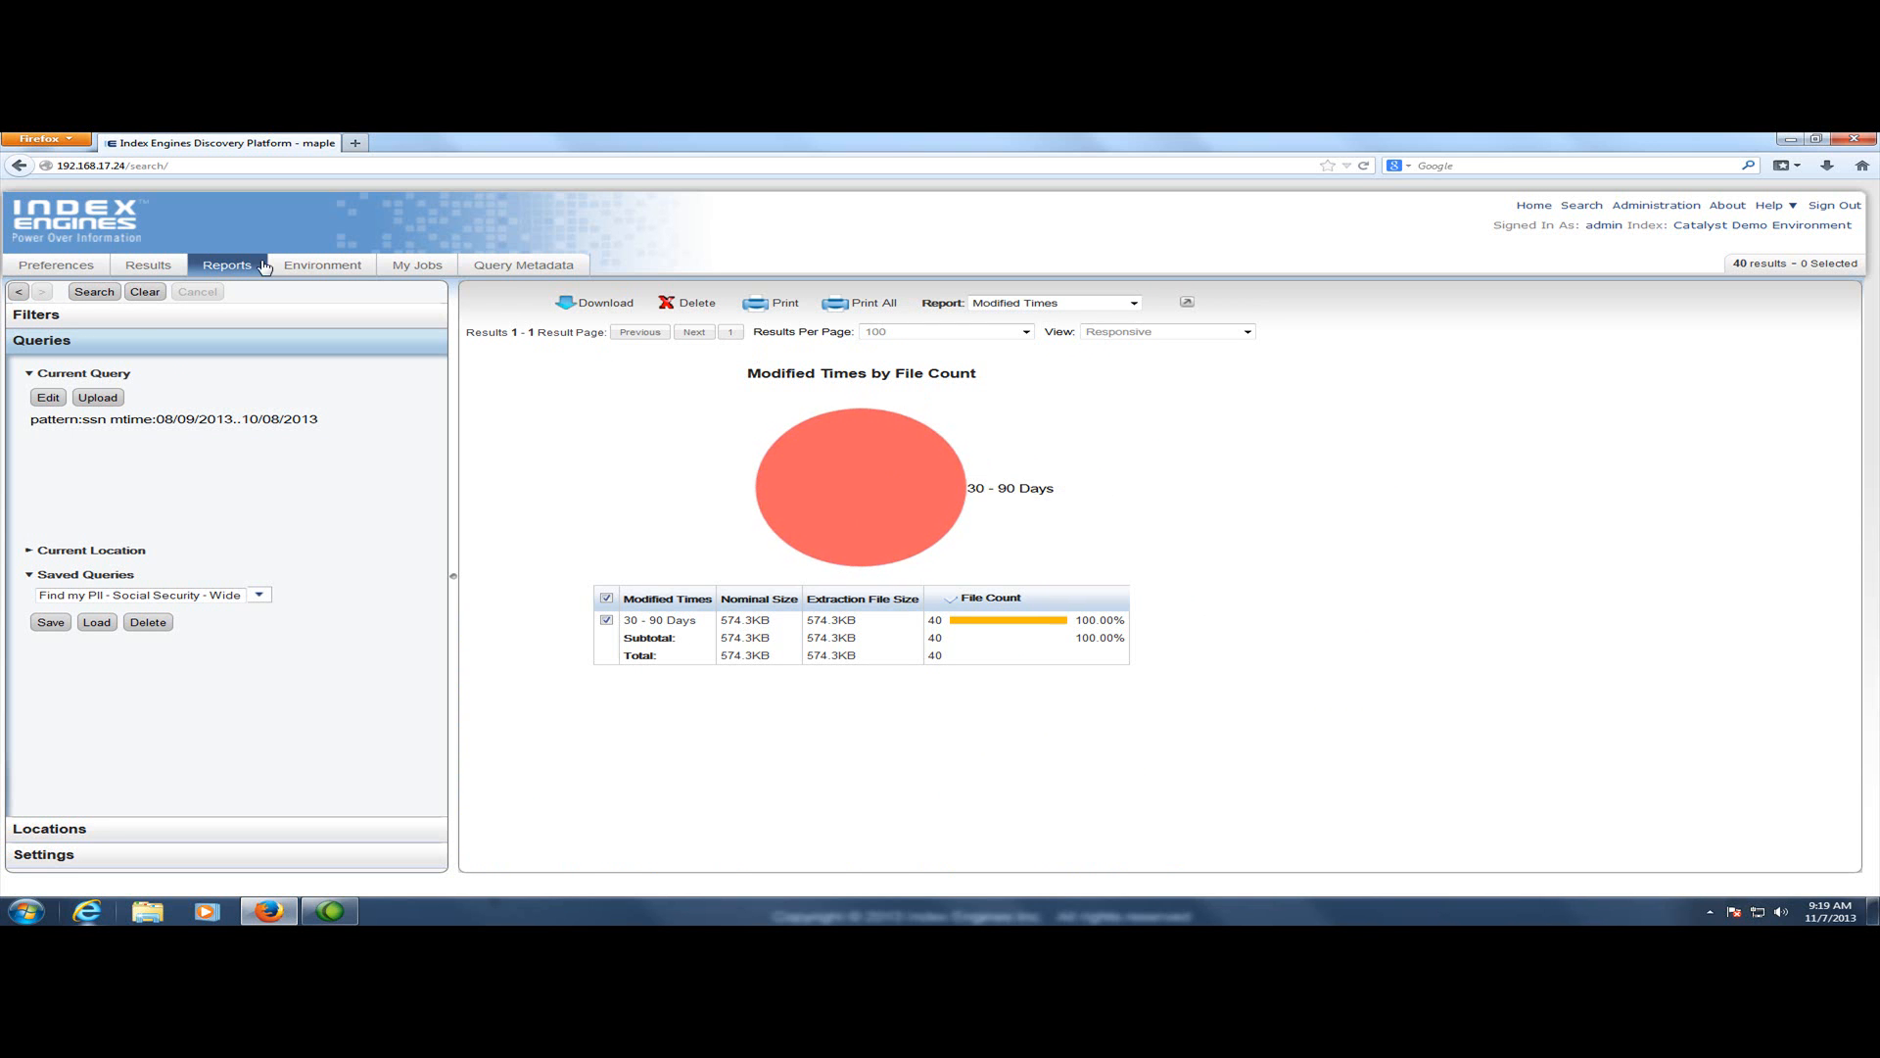
Open the results list and inspect the details and content of My PI Data.xlsx, then close the detail panel
left_click(178, 269)
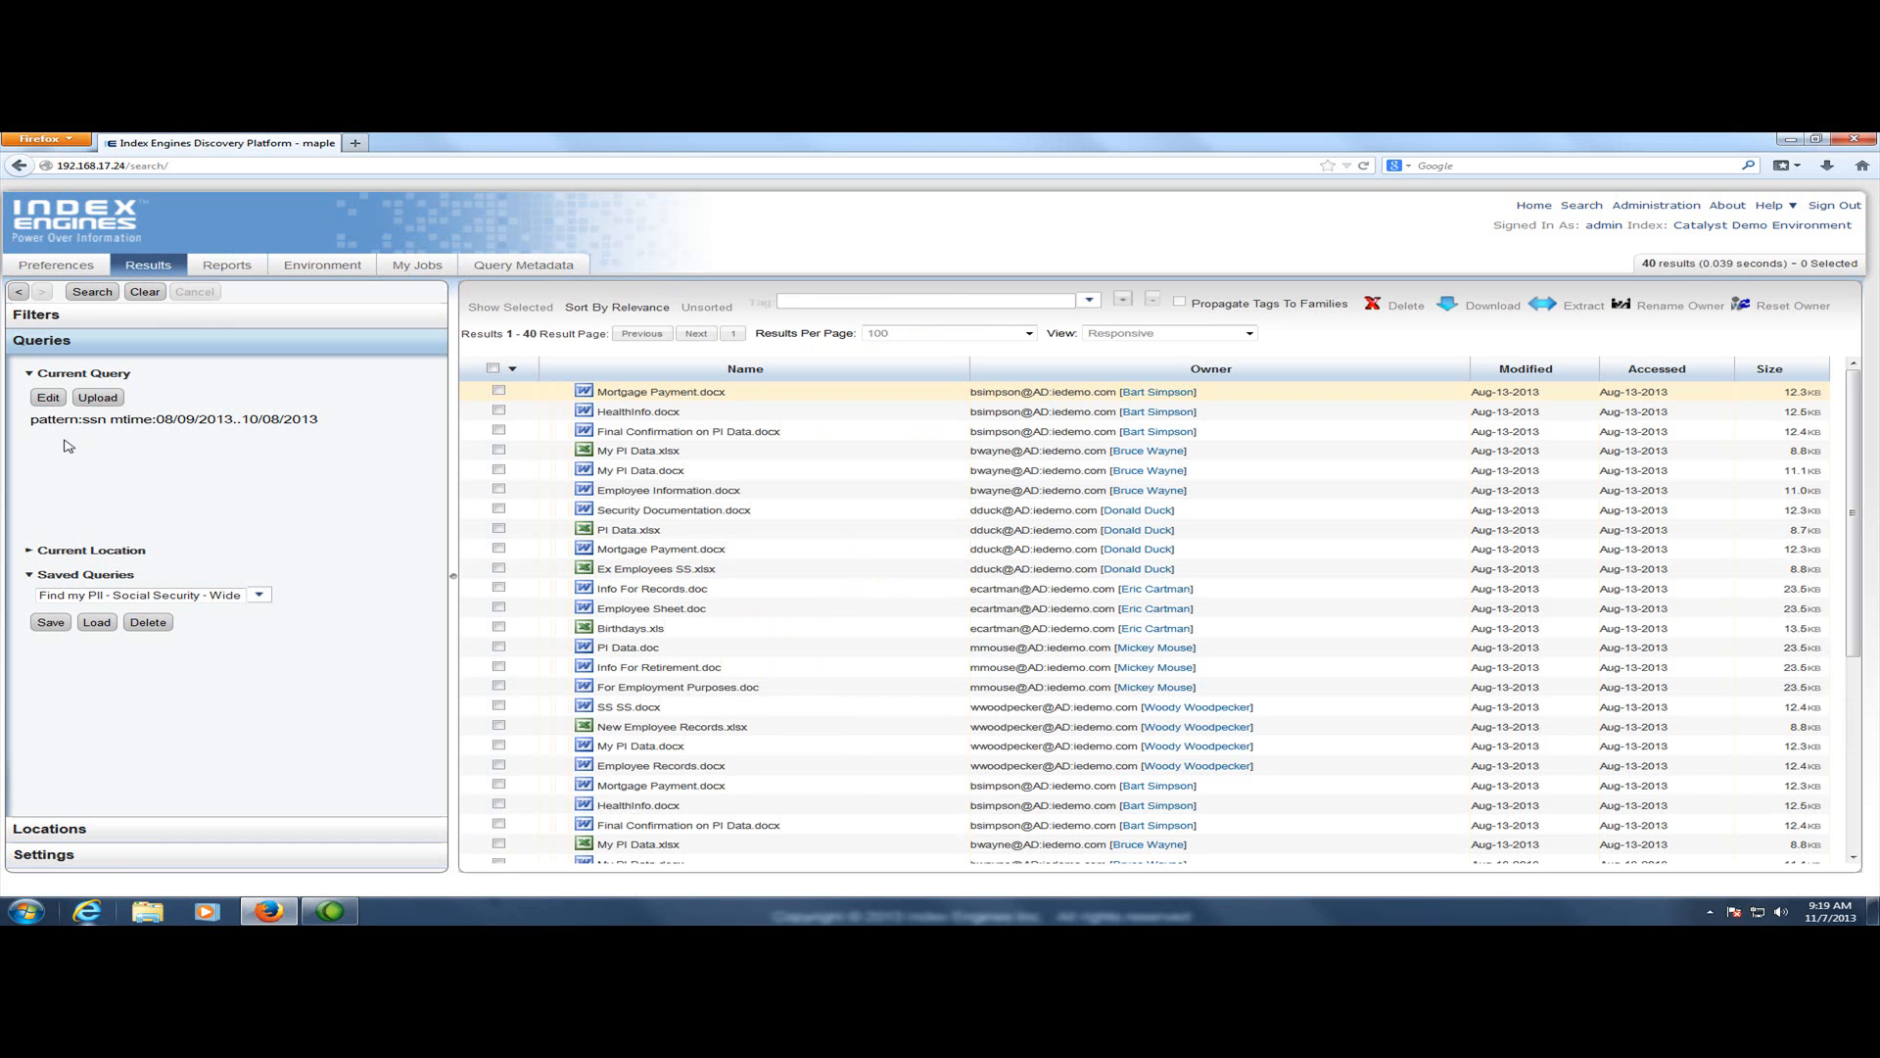
left_click_drag(33, 420, 321, 427)
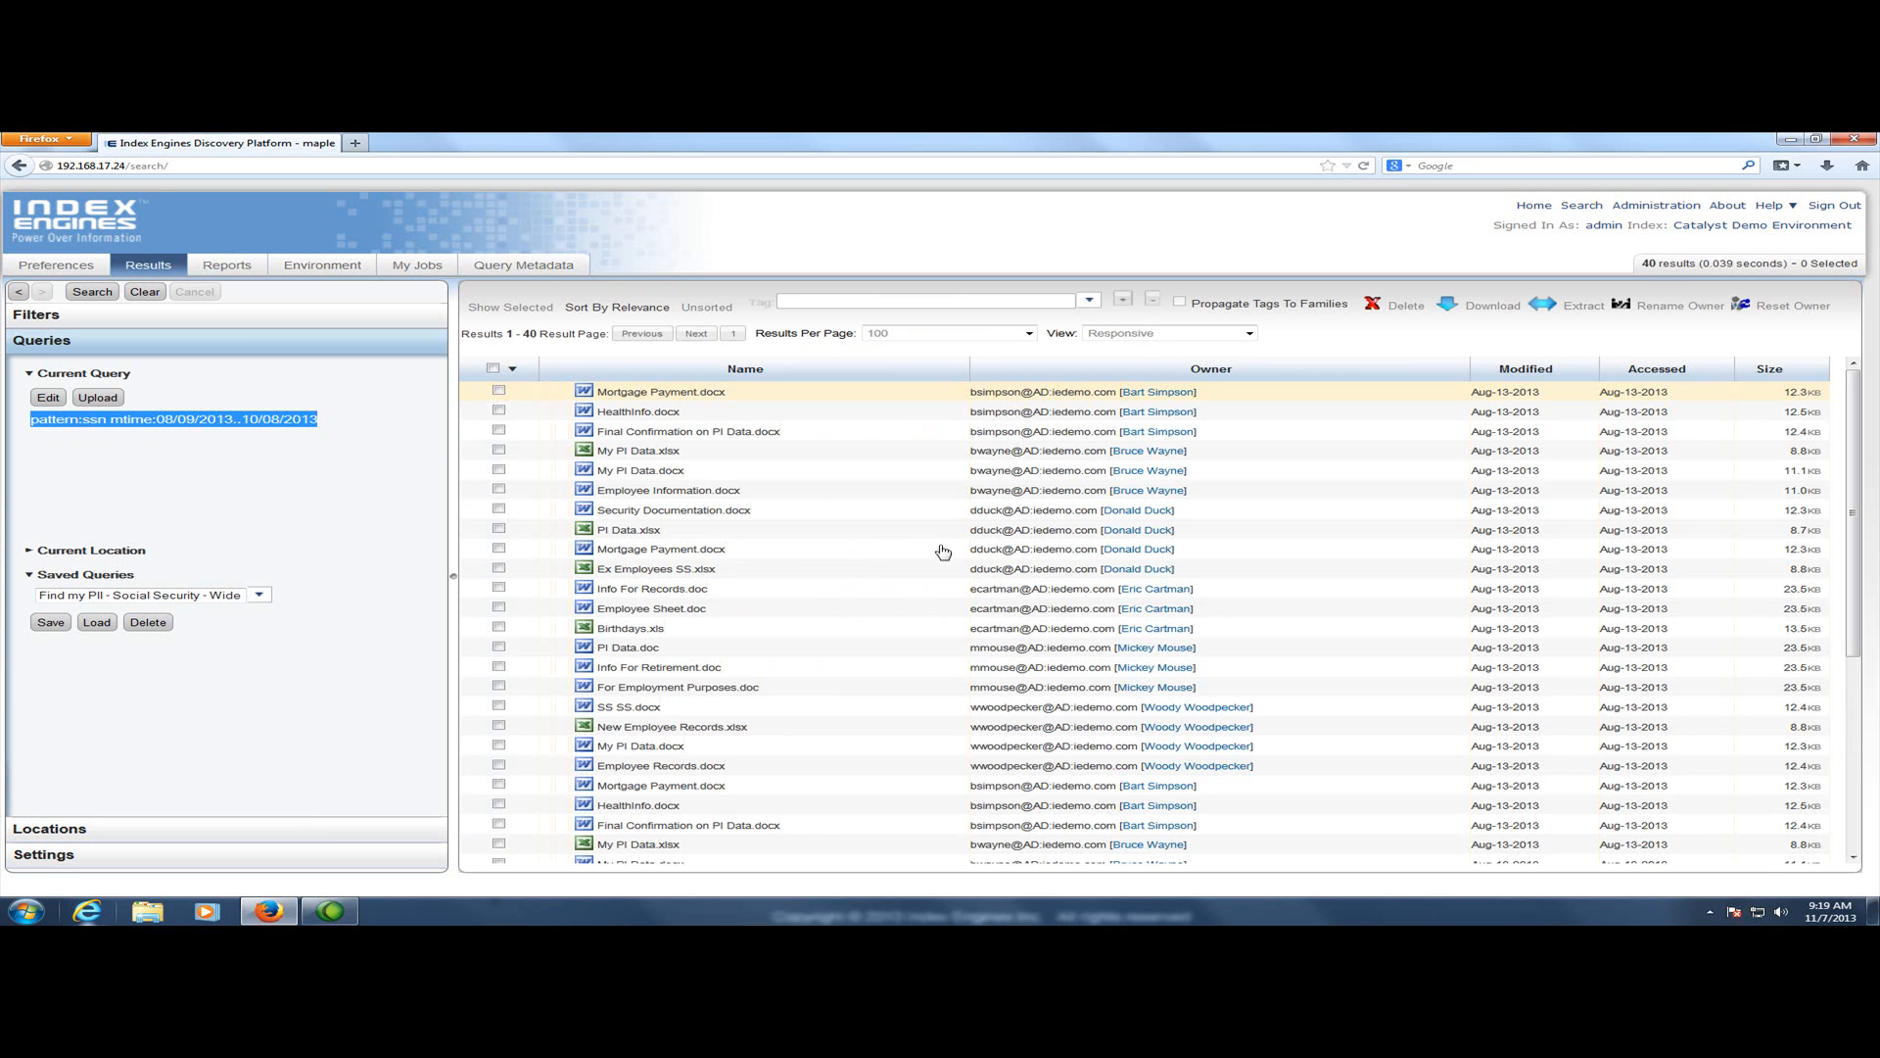
left_click(717, 453)
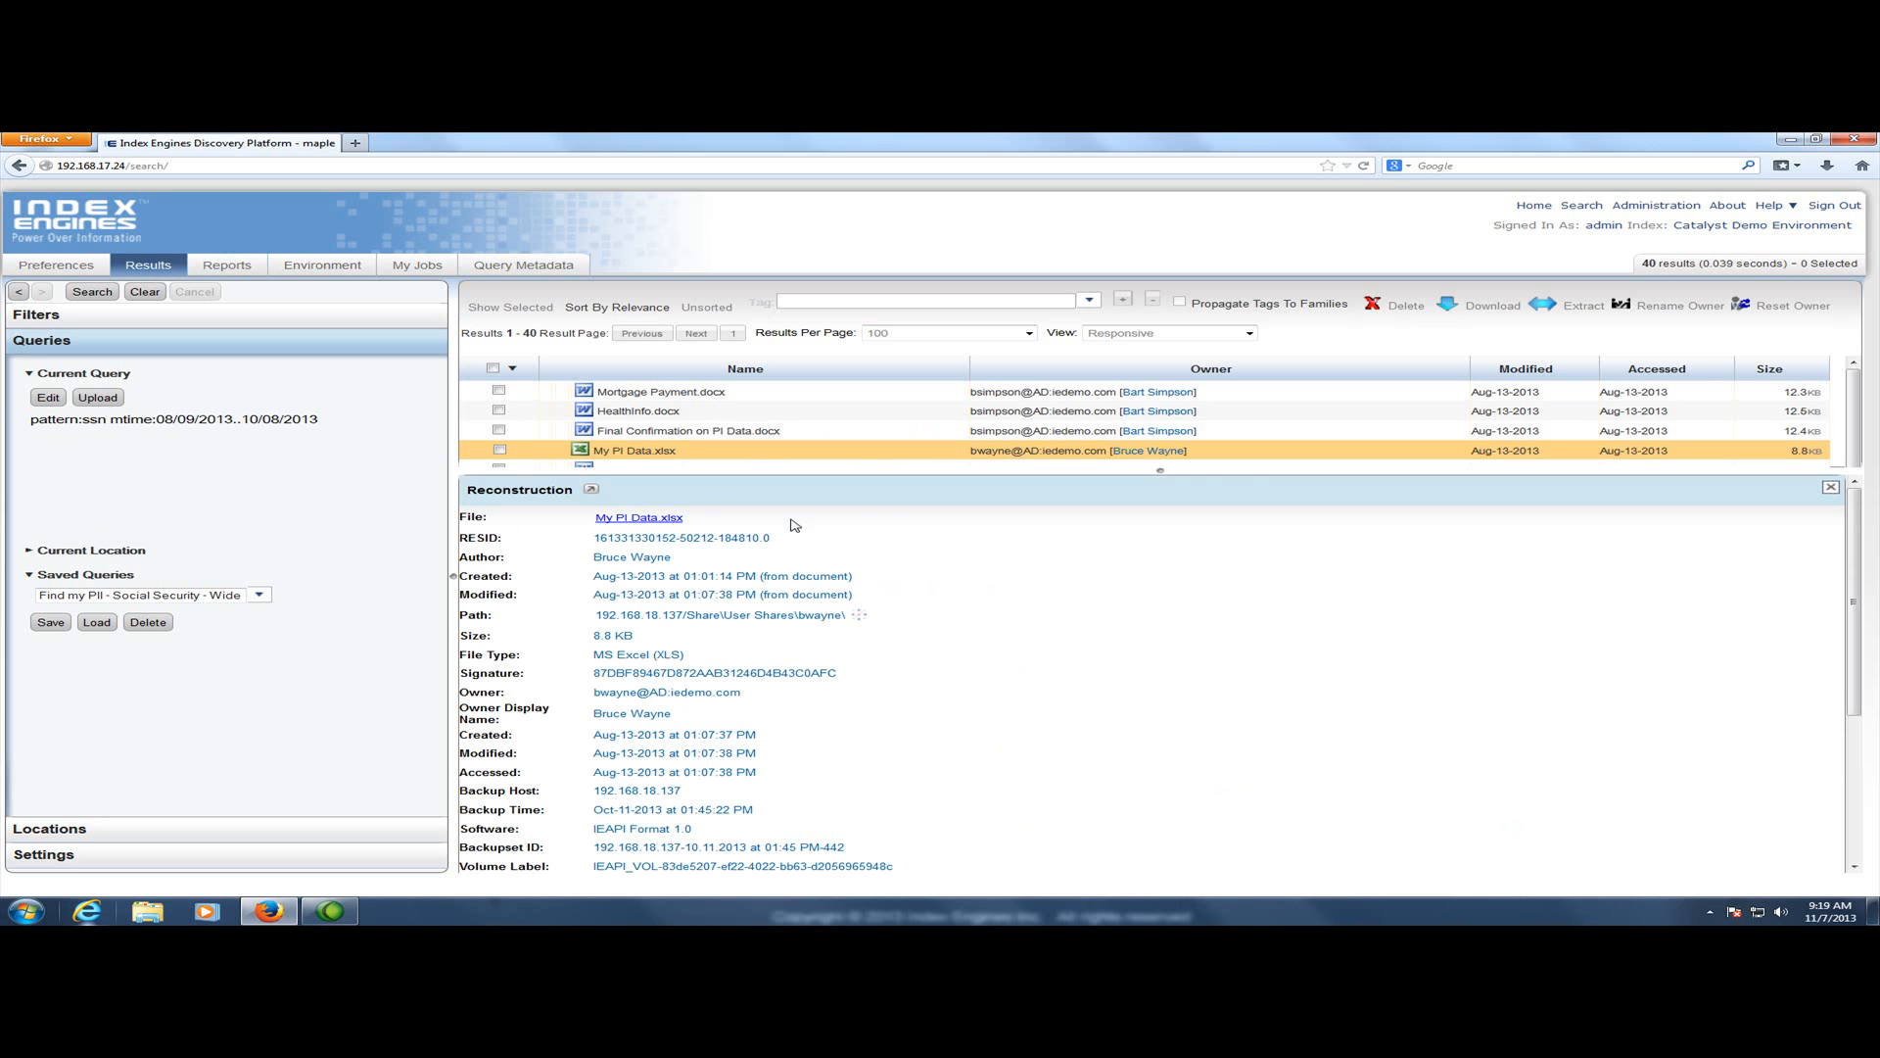
left_click_drag(1157, 468, 1160, 434)
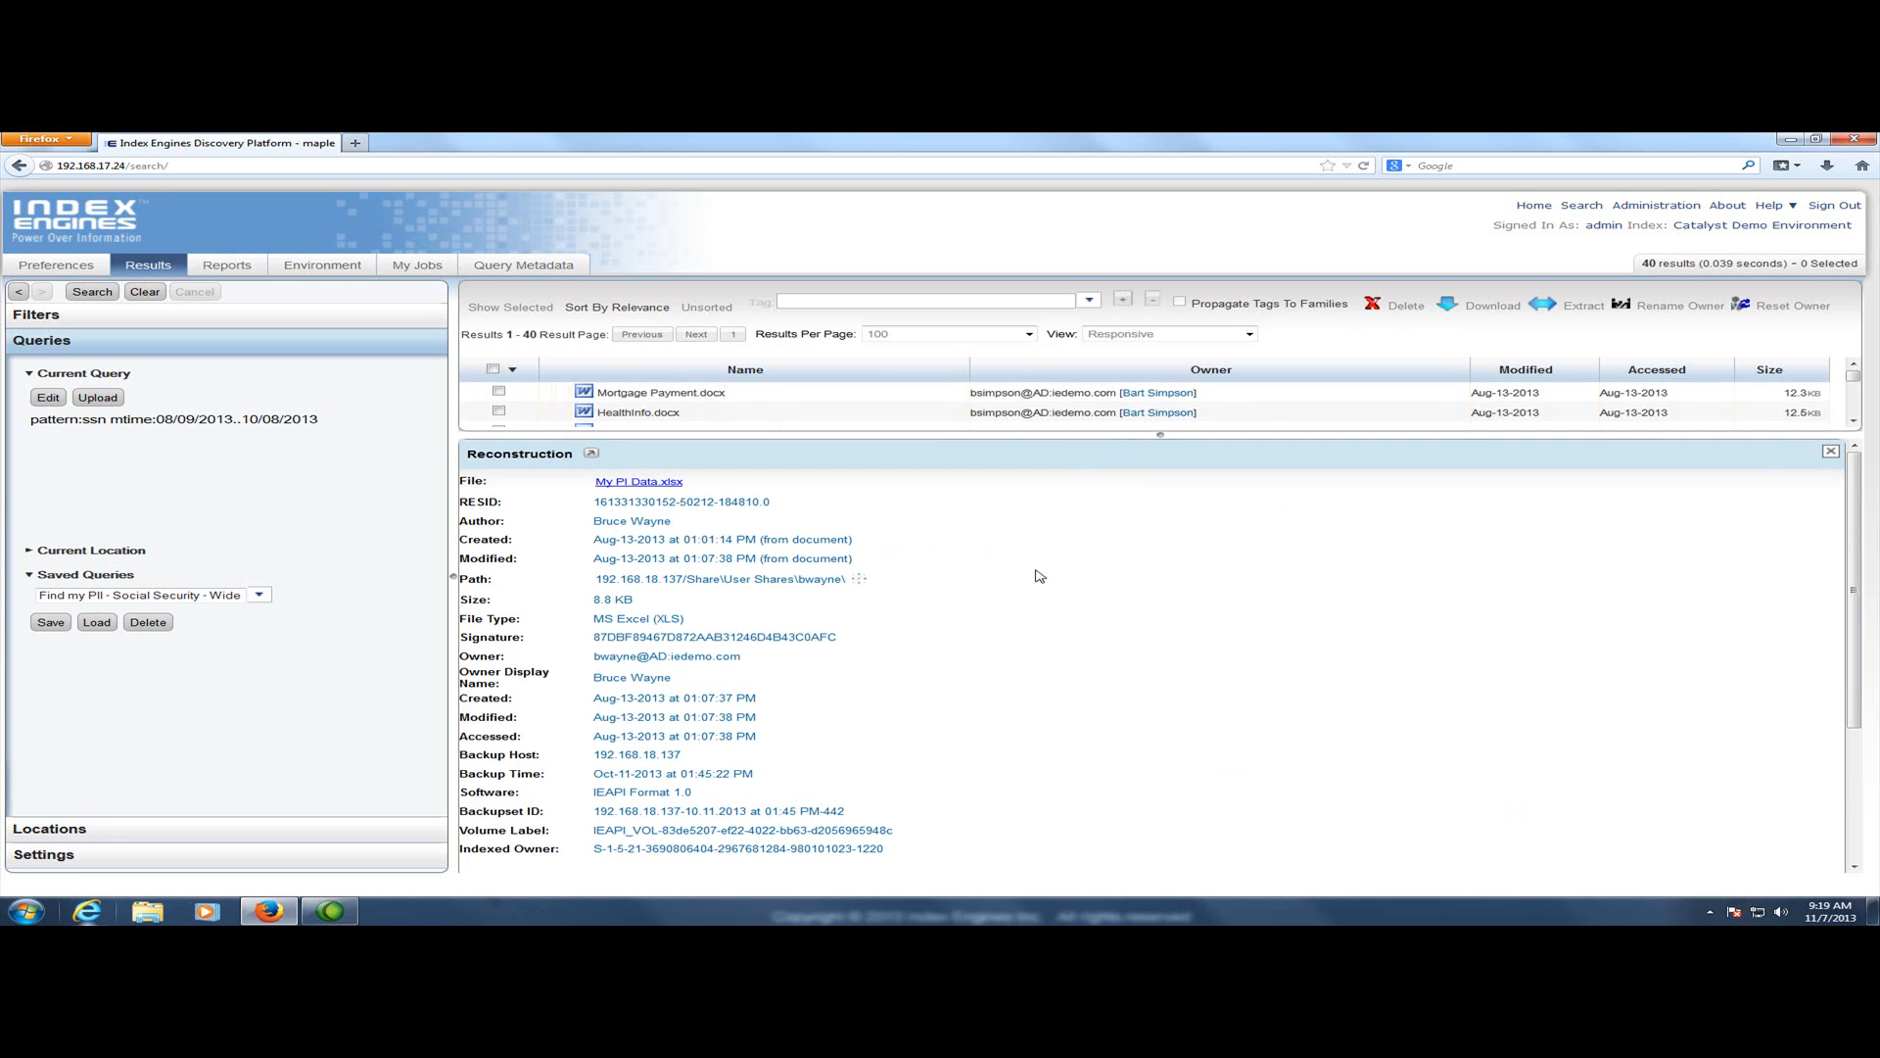
scroll(765, 609, "down", 4)
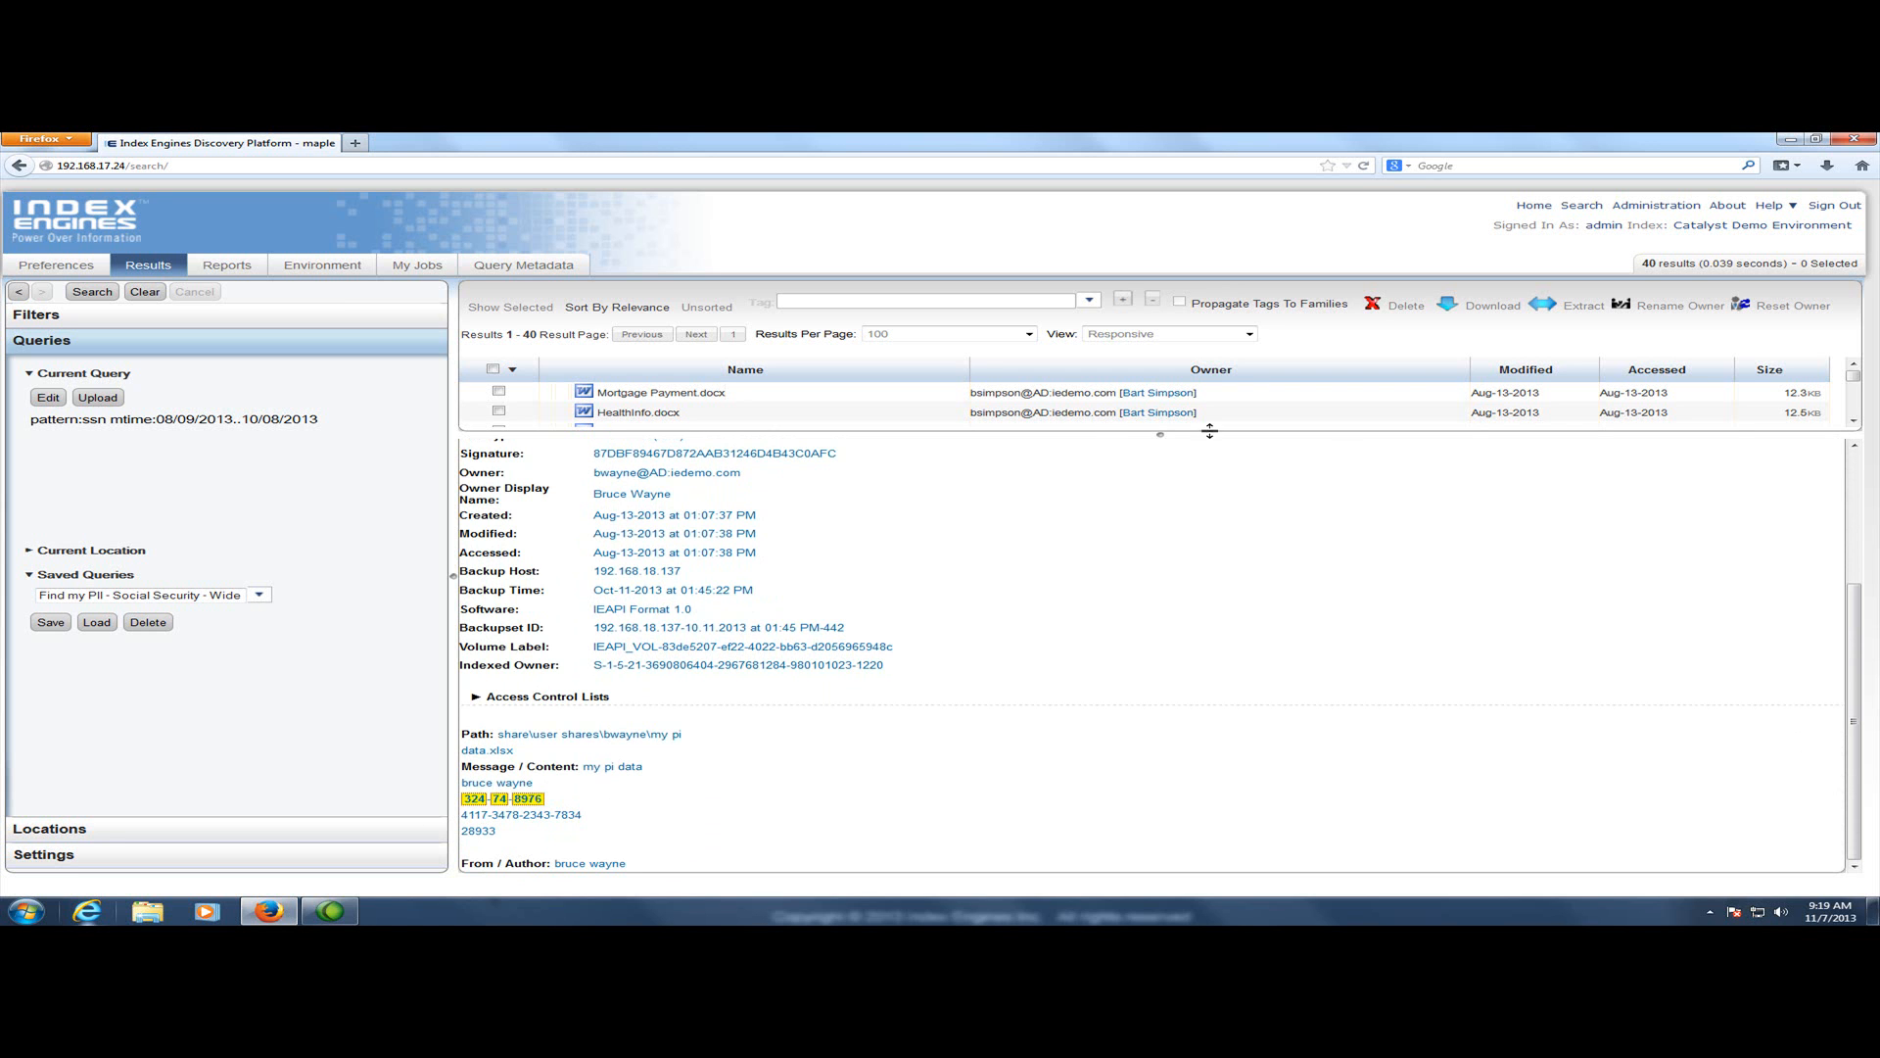
scroll(1812, 462, "up", 3)
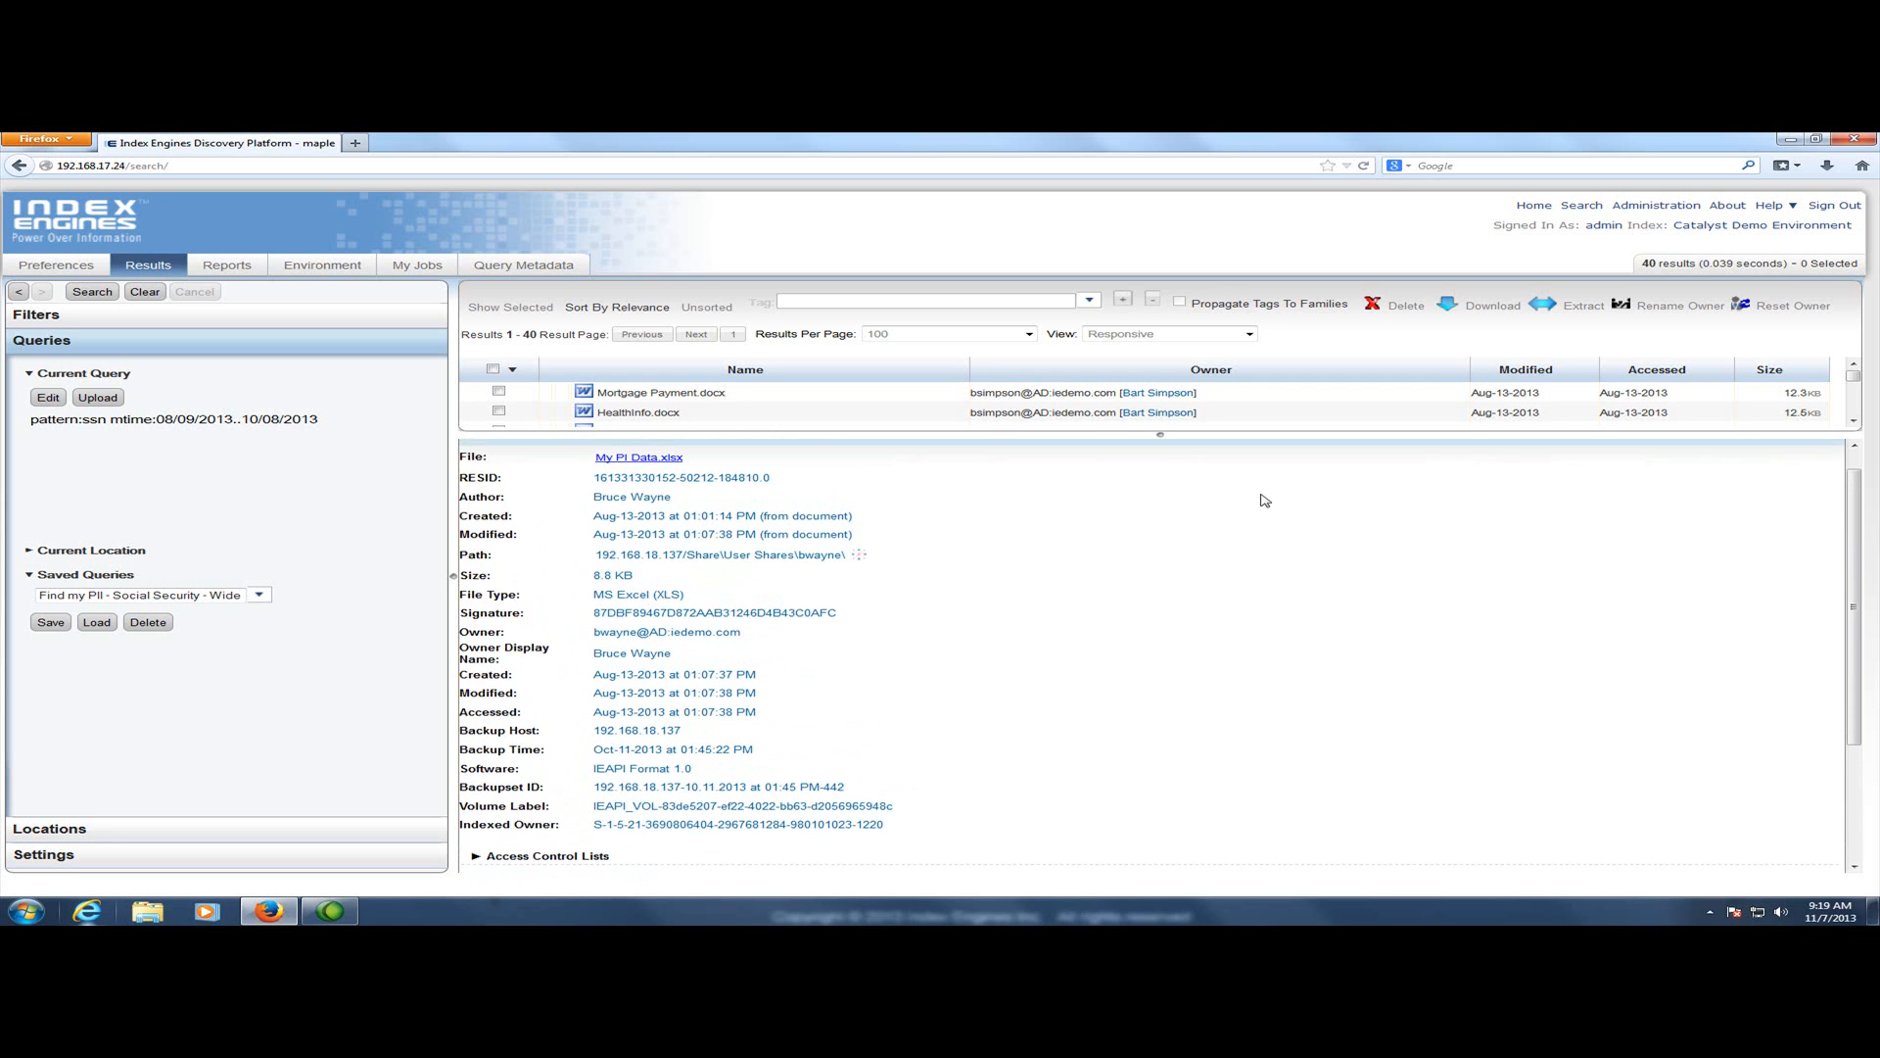
left_click(1830, 453)
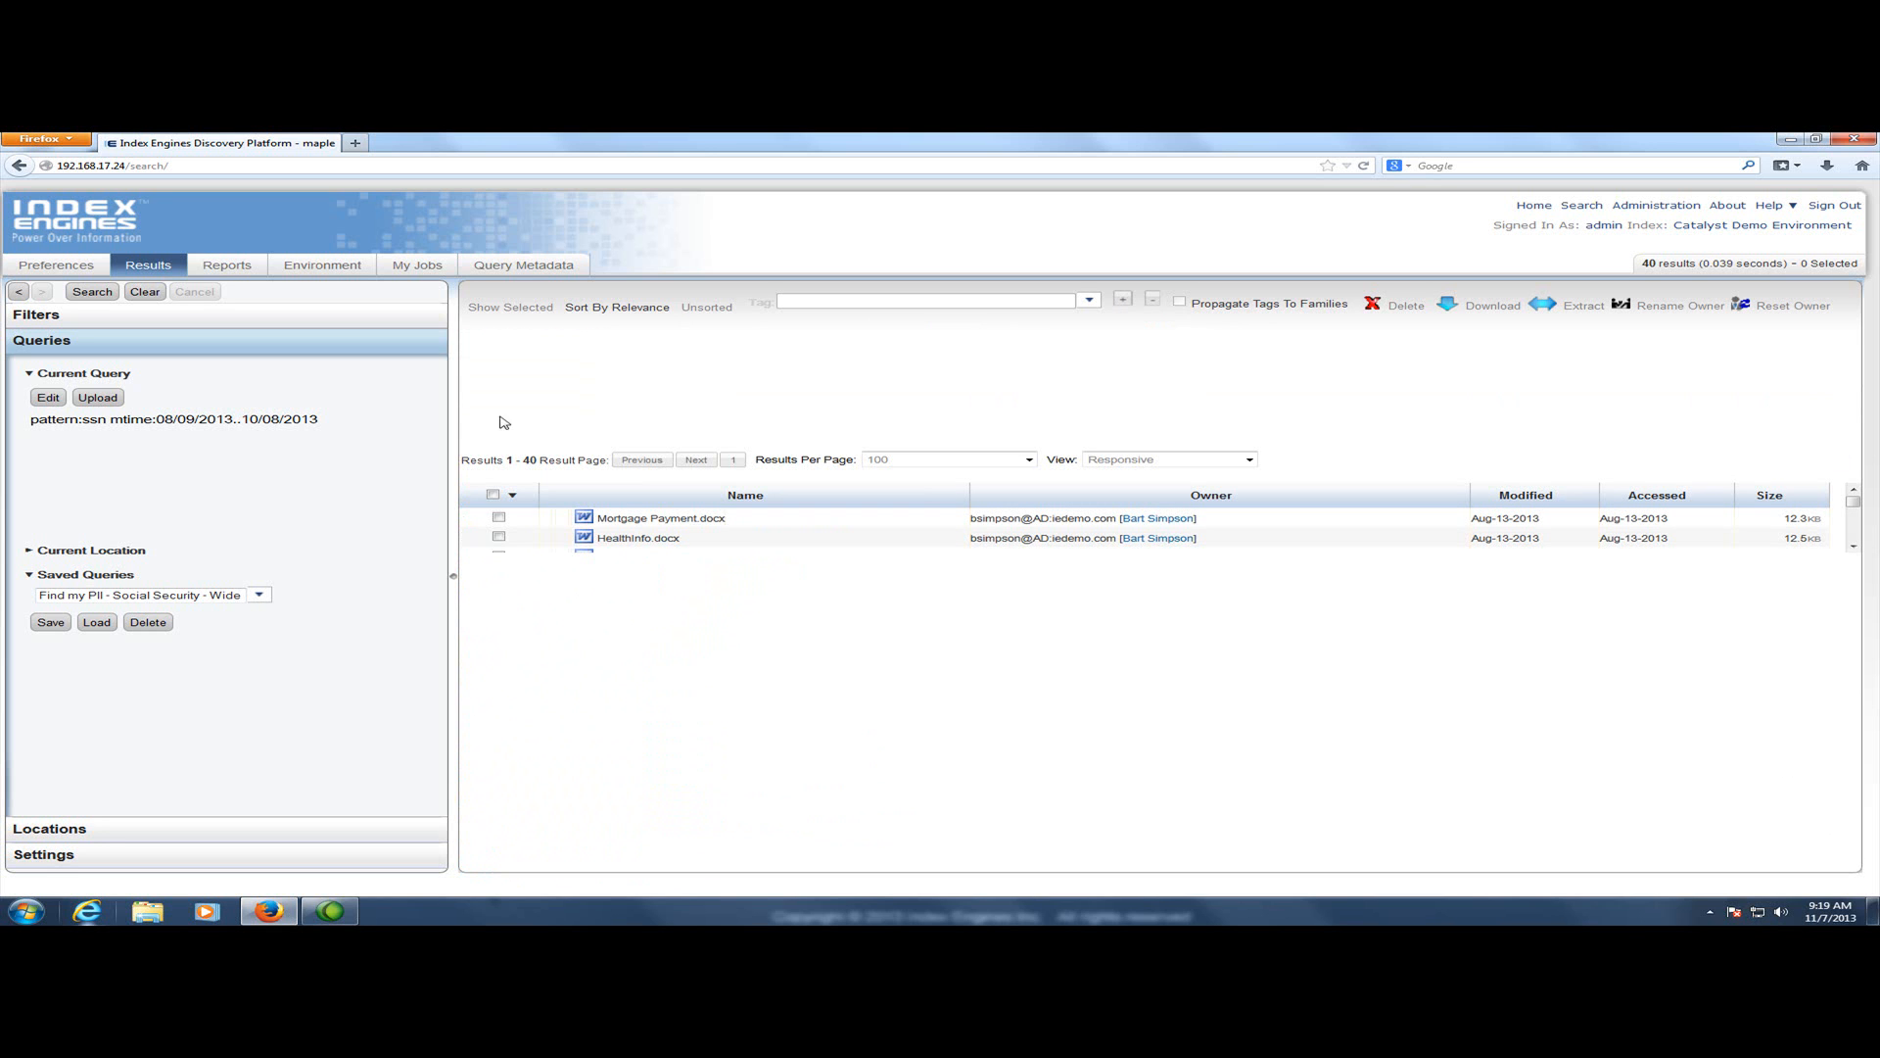
Select all results and review the Delete options, then close the dialog
left_click(492, 496)
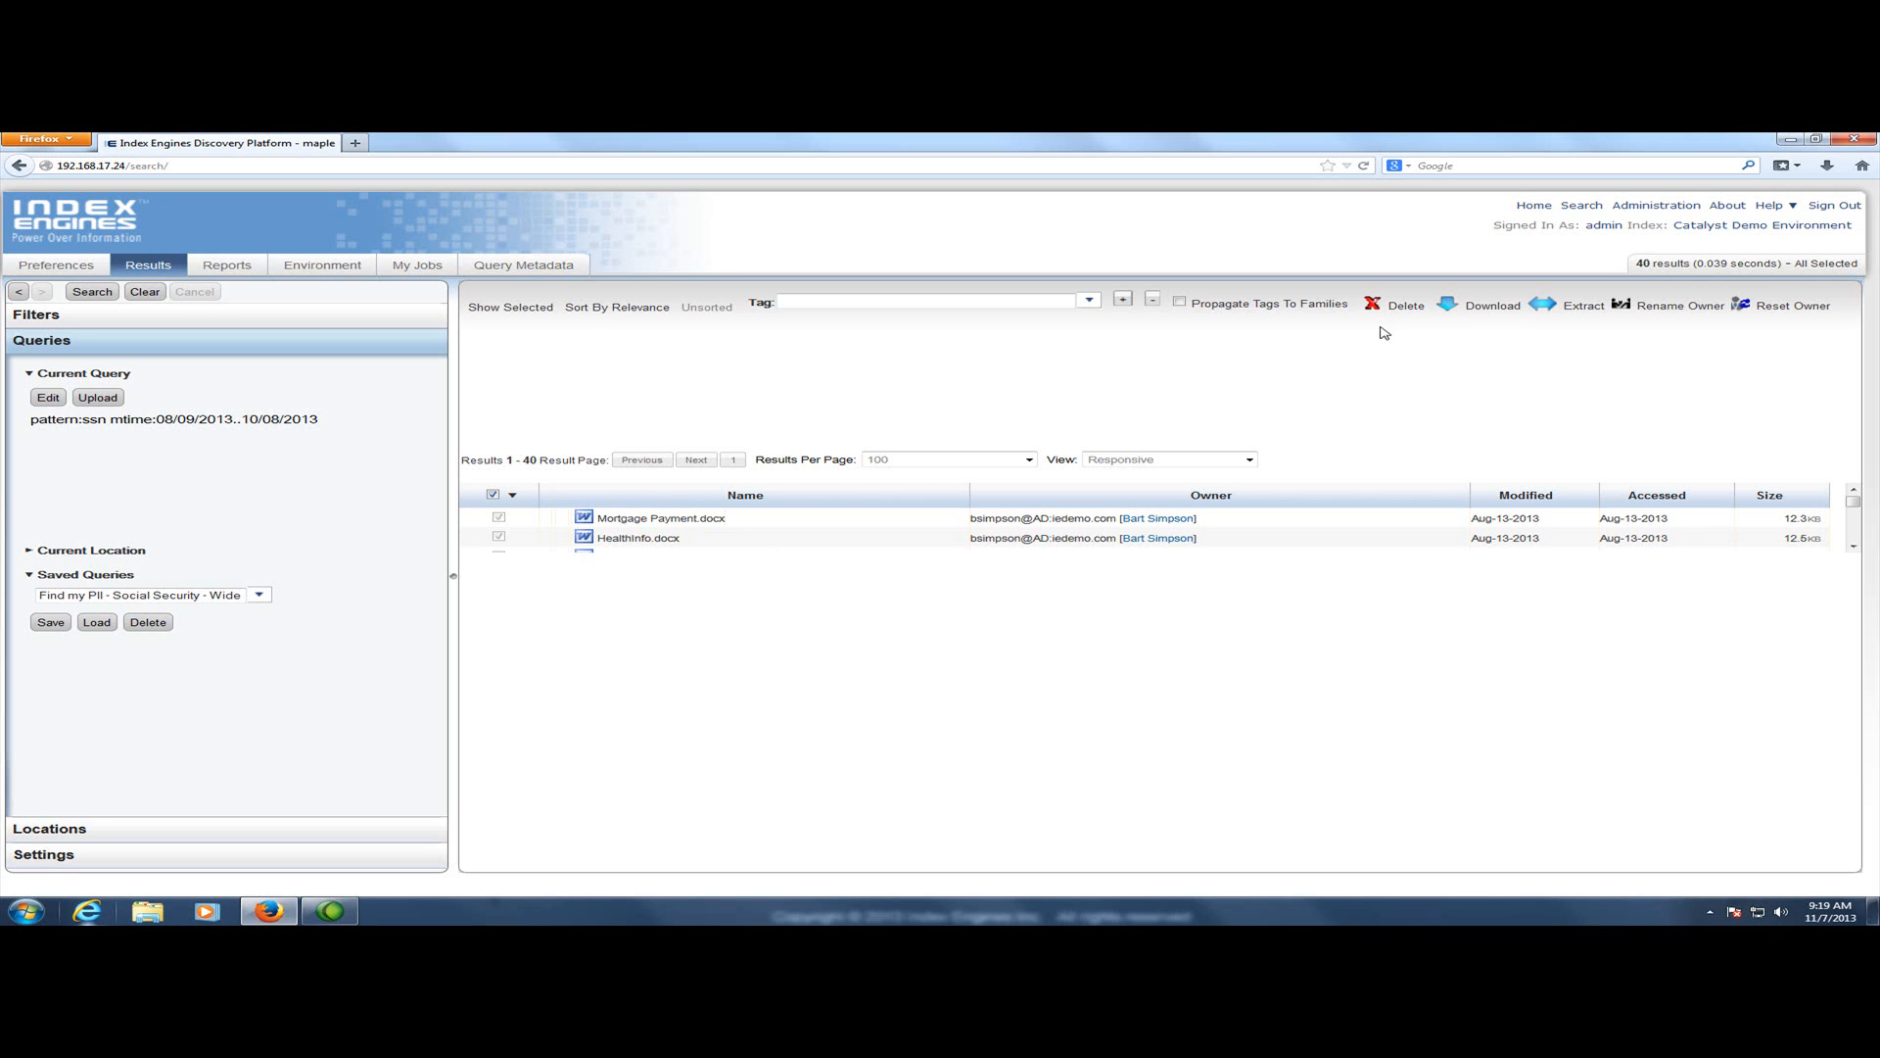
left_click(1411, 307)
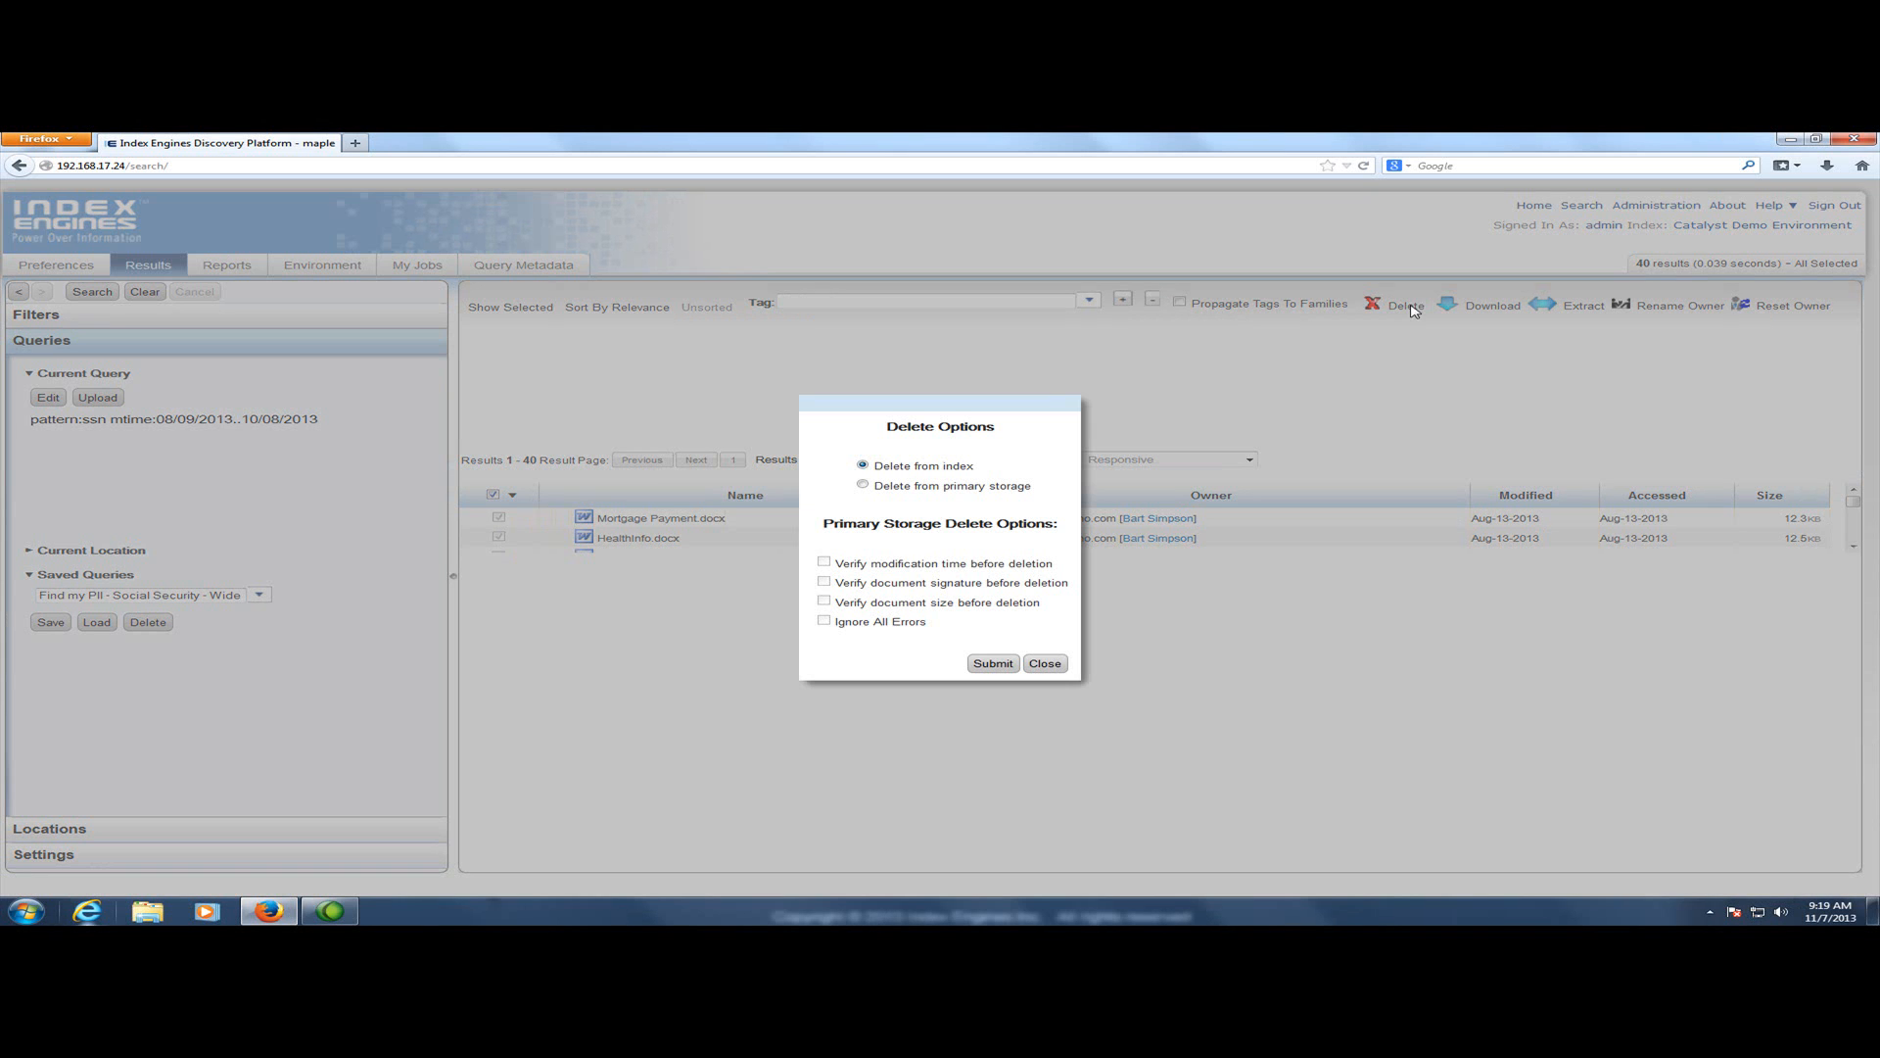
left_click(1046, 664)
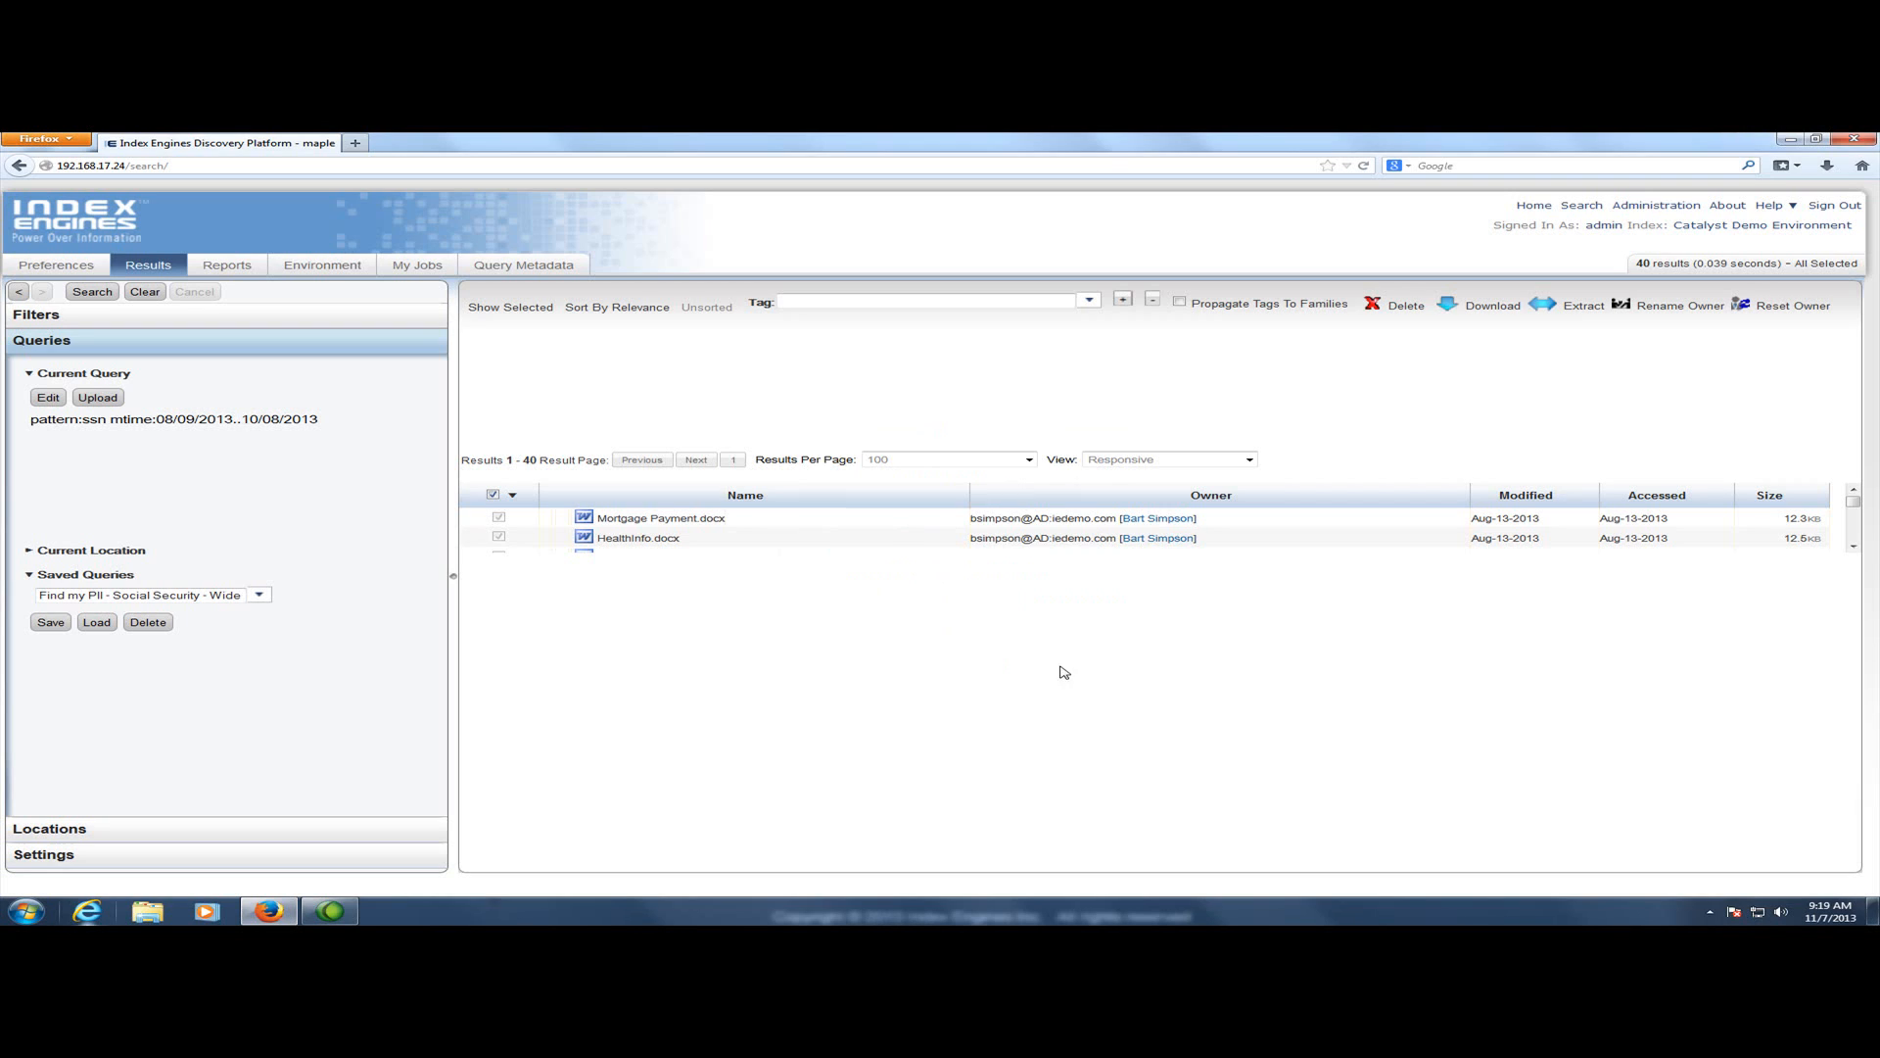